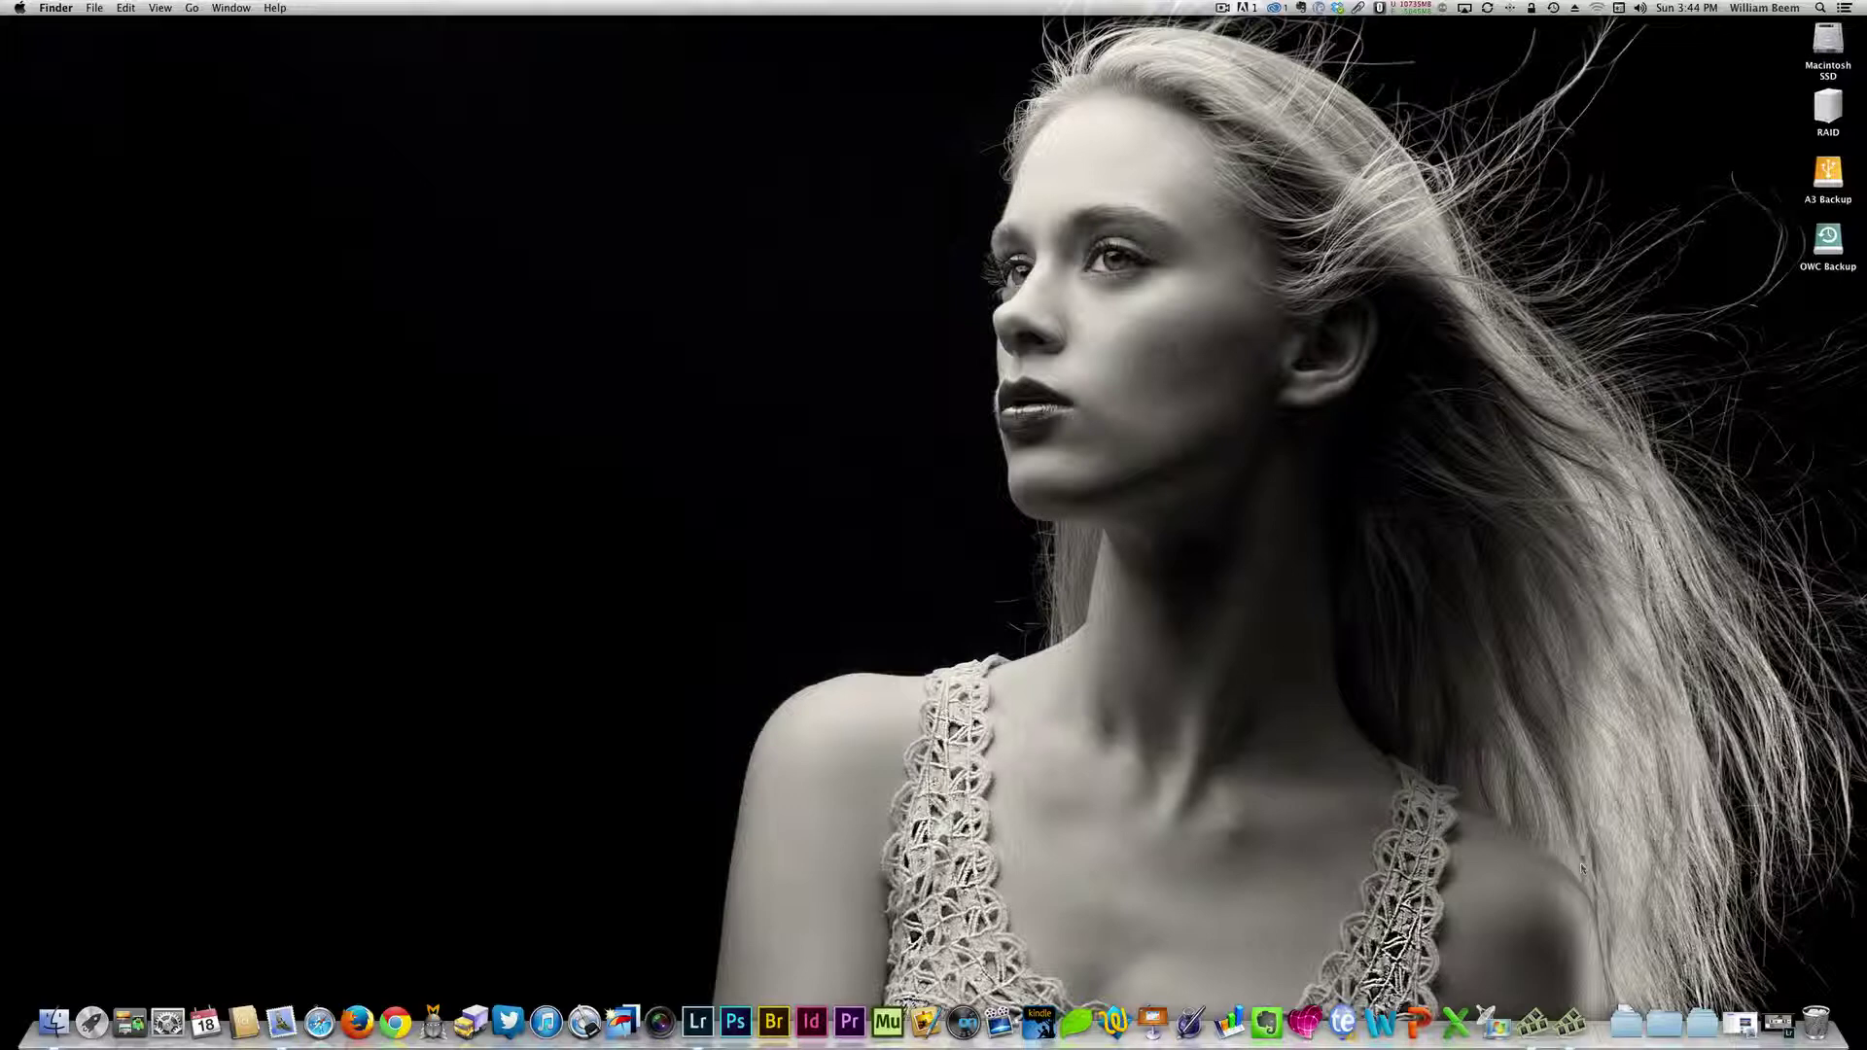
# - Switch to Lightroom and auto-lay out the book with the One Photo Per Page preset
pyautogui.click(1777, 1023)
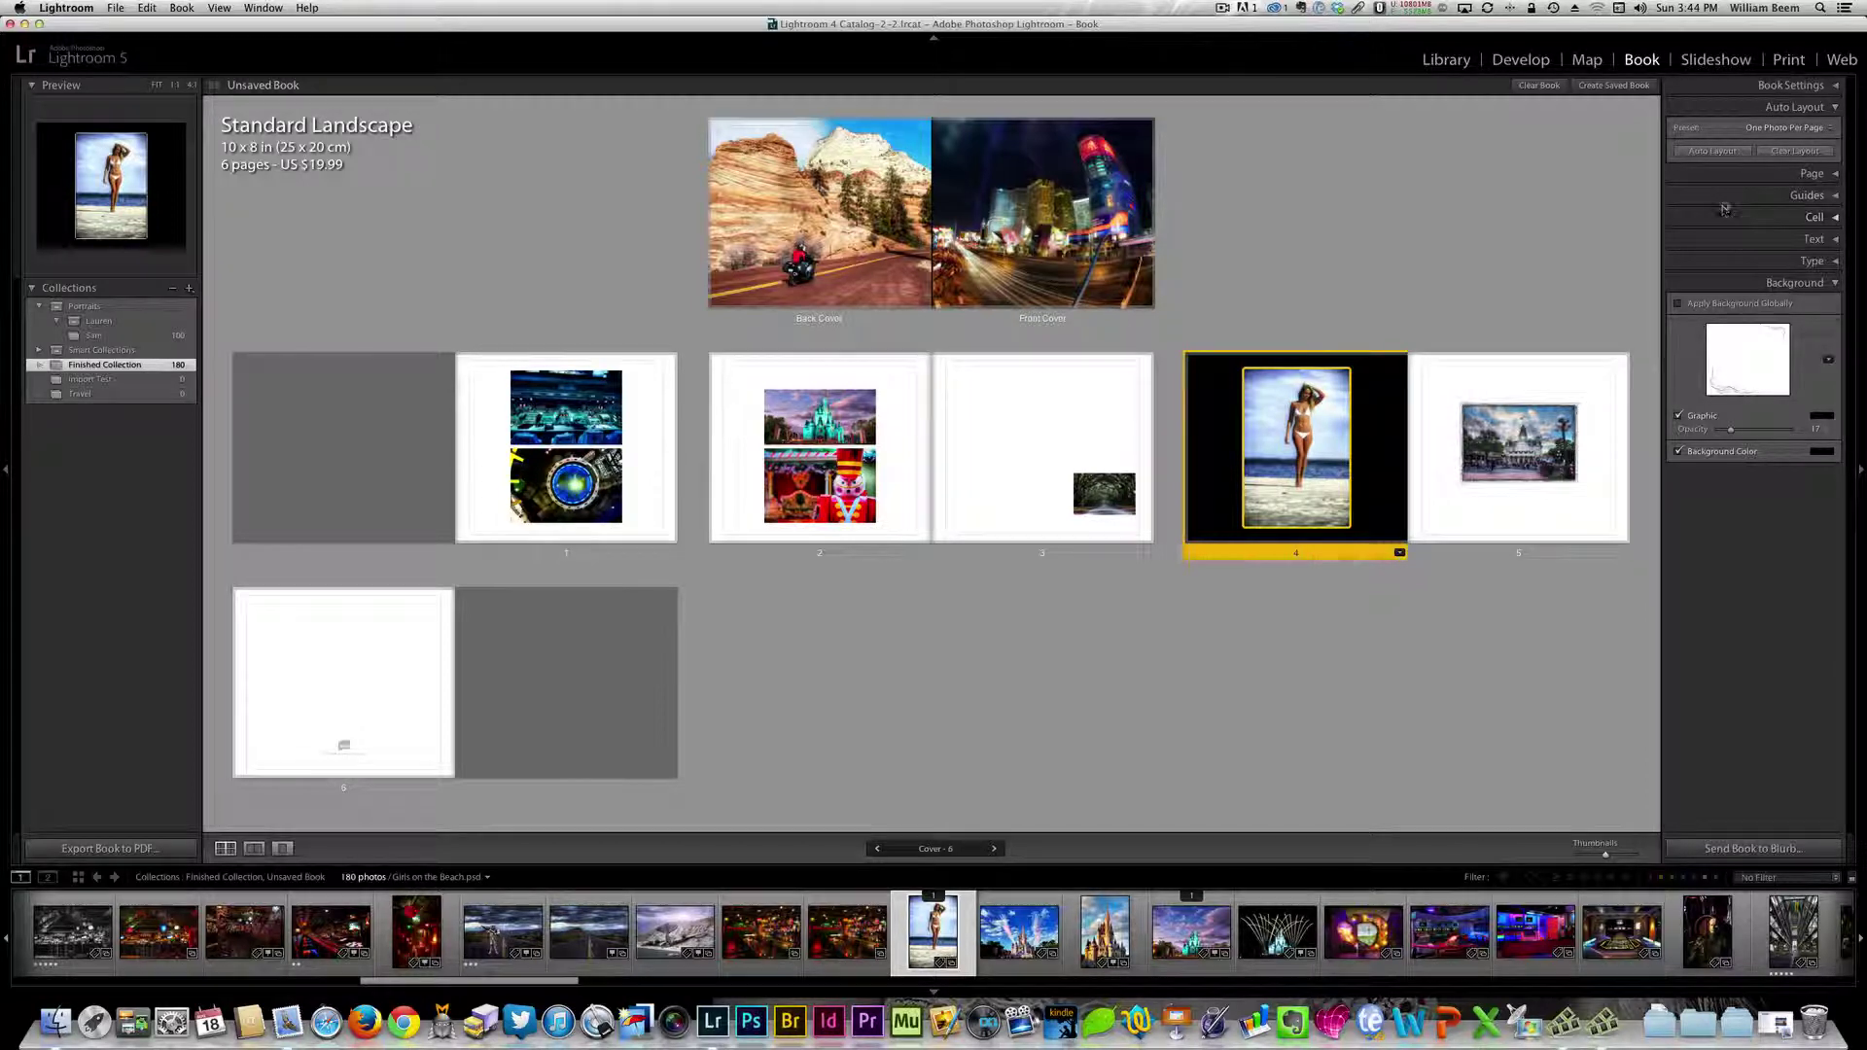
pyautogui.click(1714, 153)
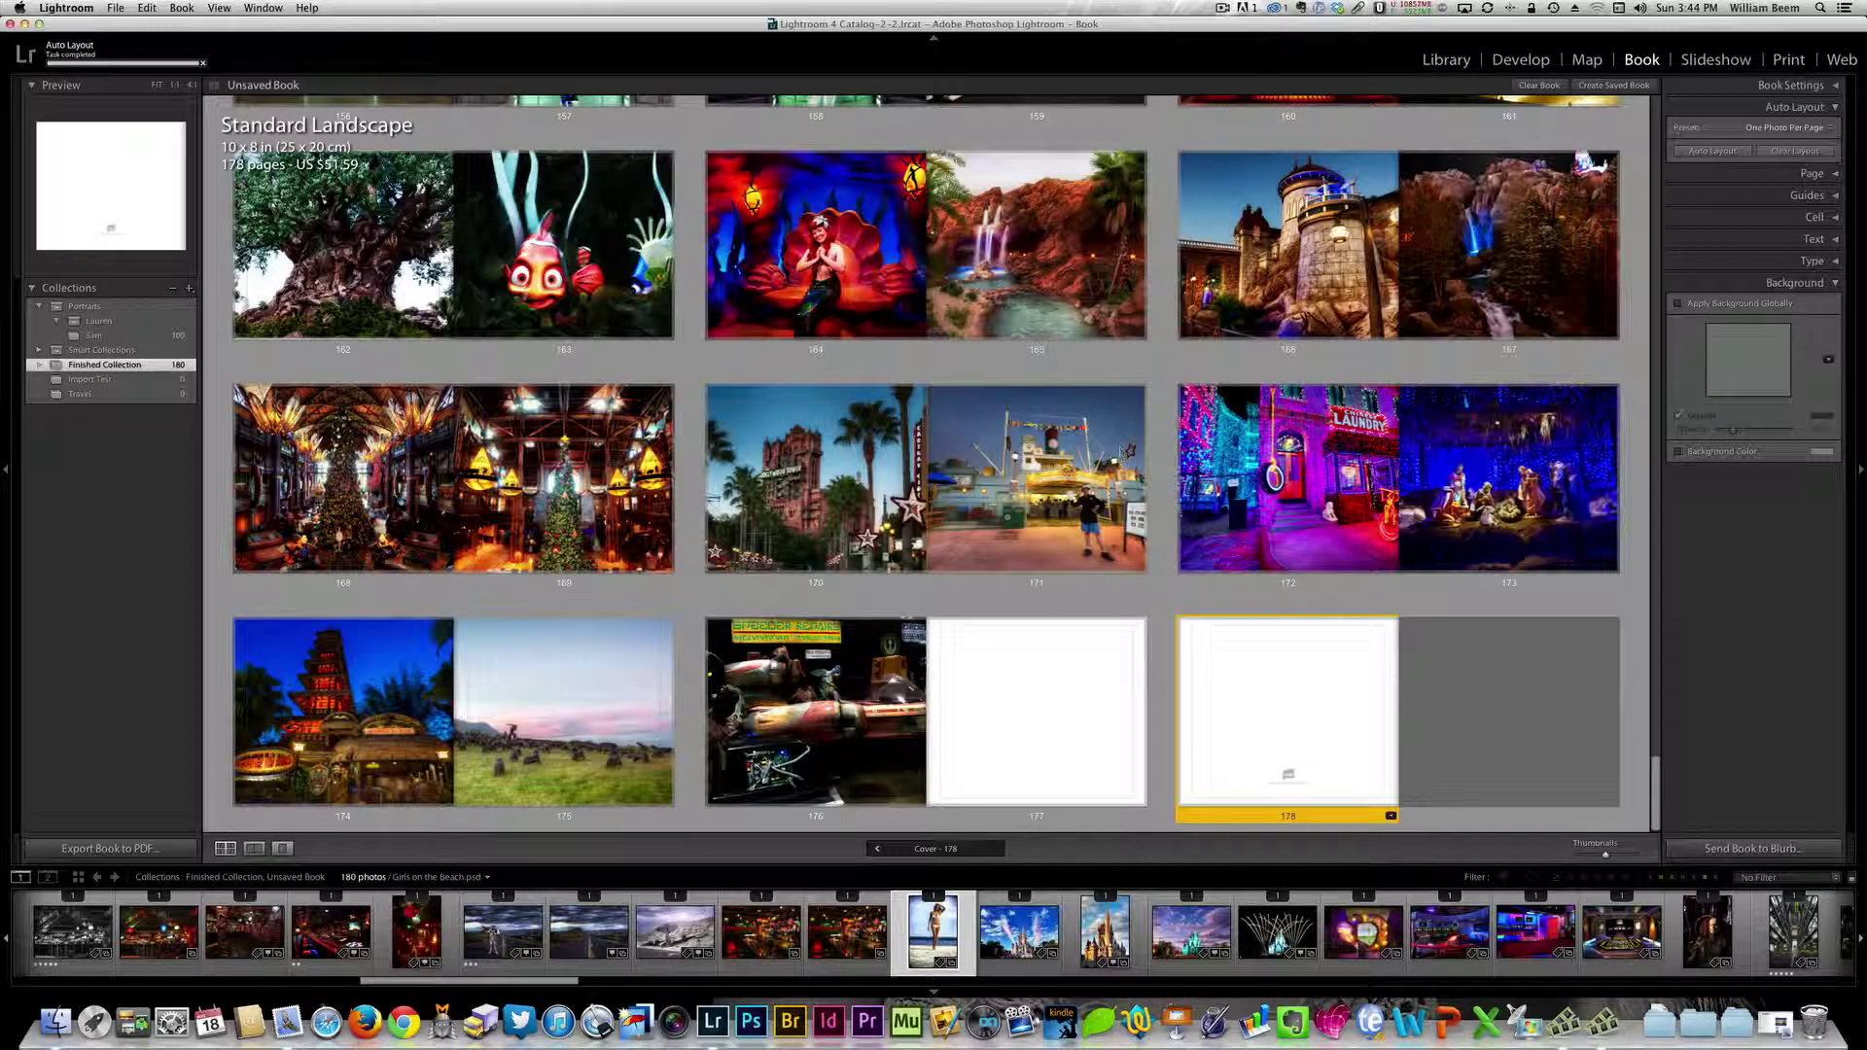
pyautogui.moveTo(1658, 768); pyautogui.dragTo(1662, 722)
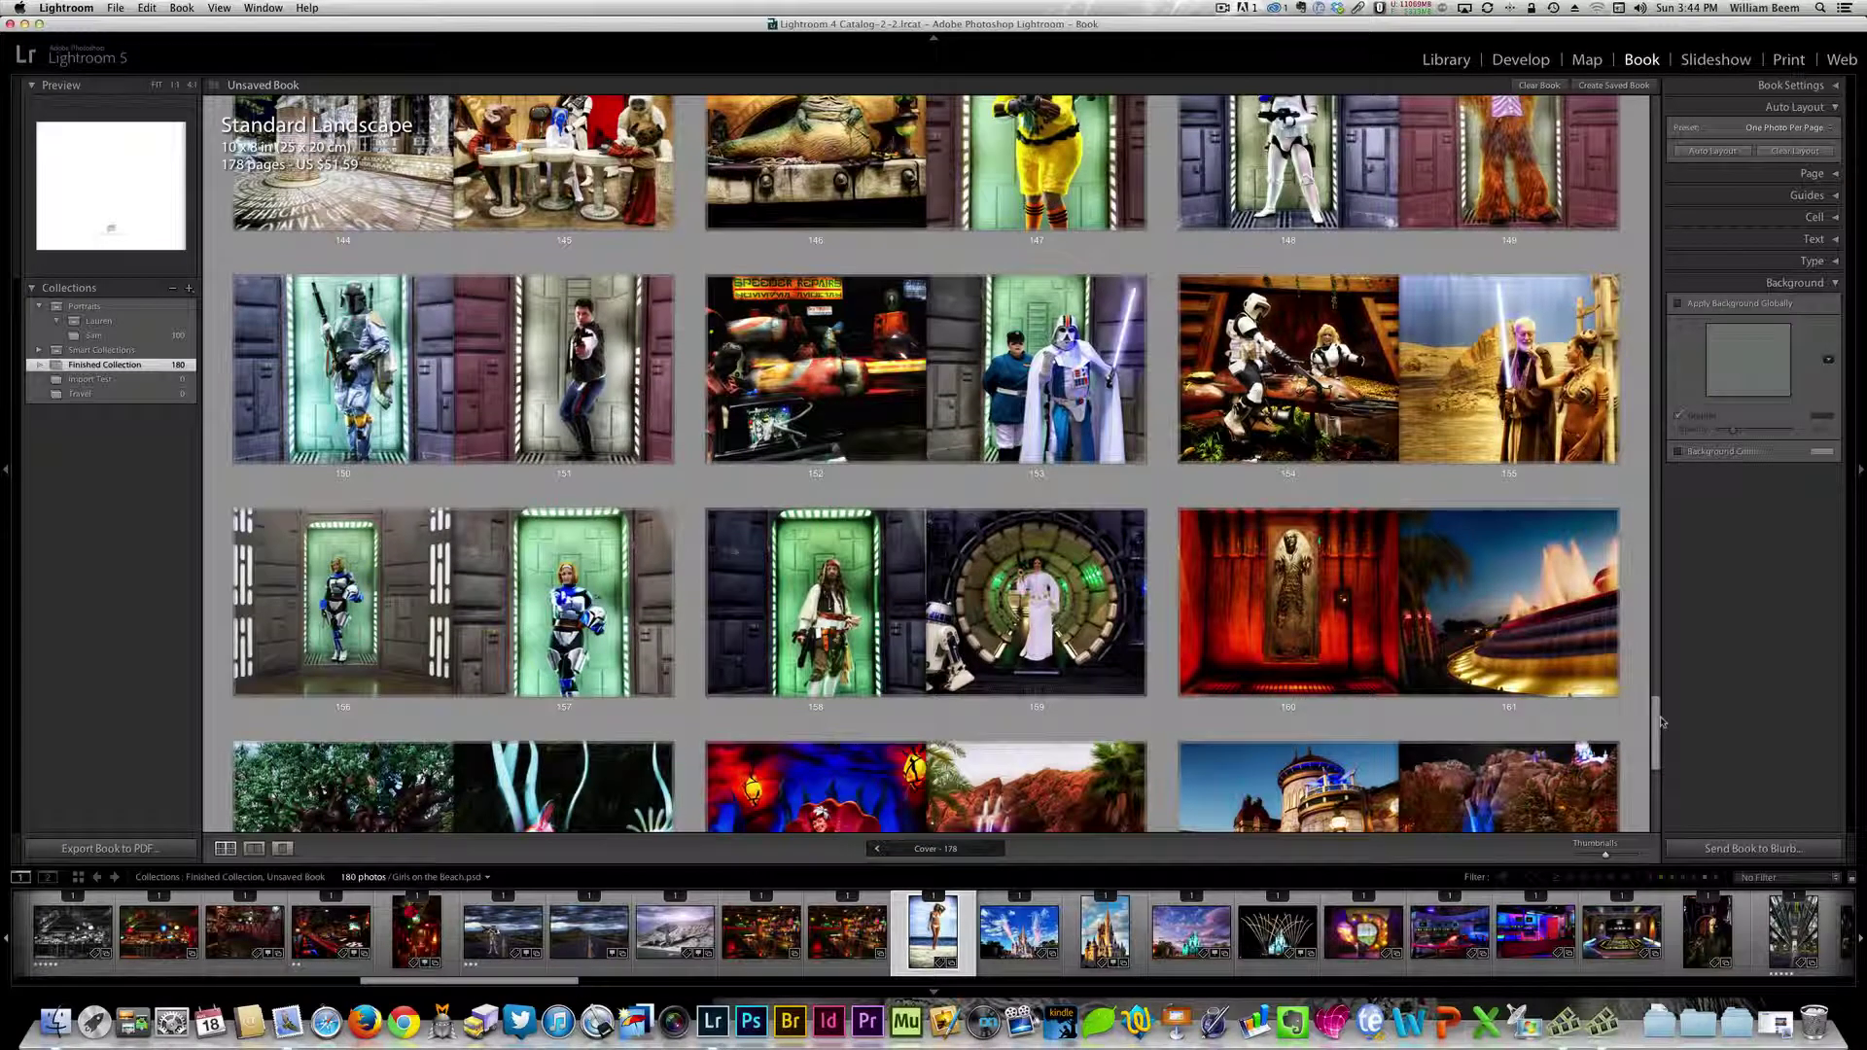
# - Set the zoom of the photo on page 151 to 31%
pyautogui.click(613, 354)
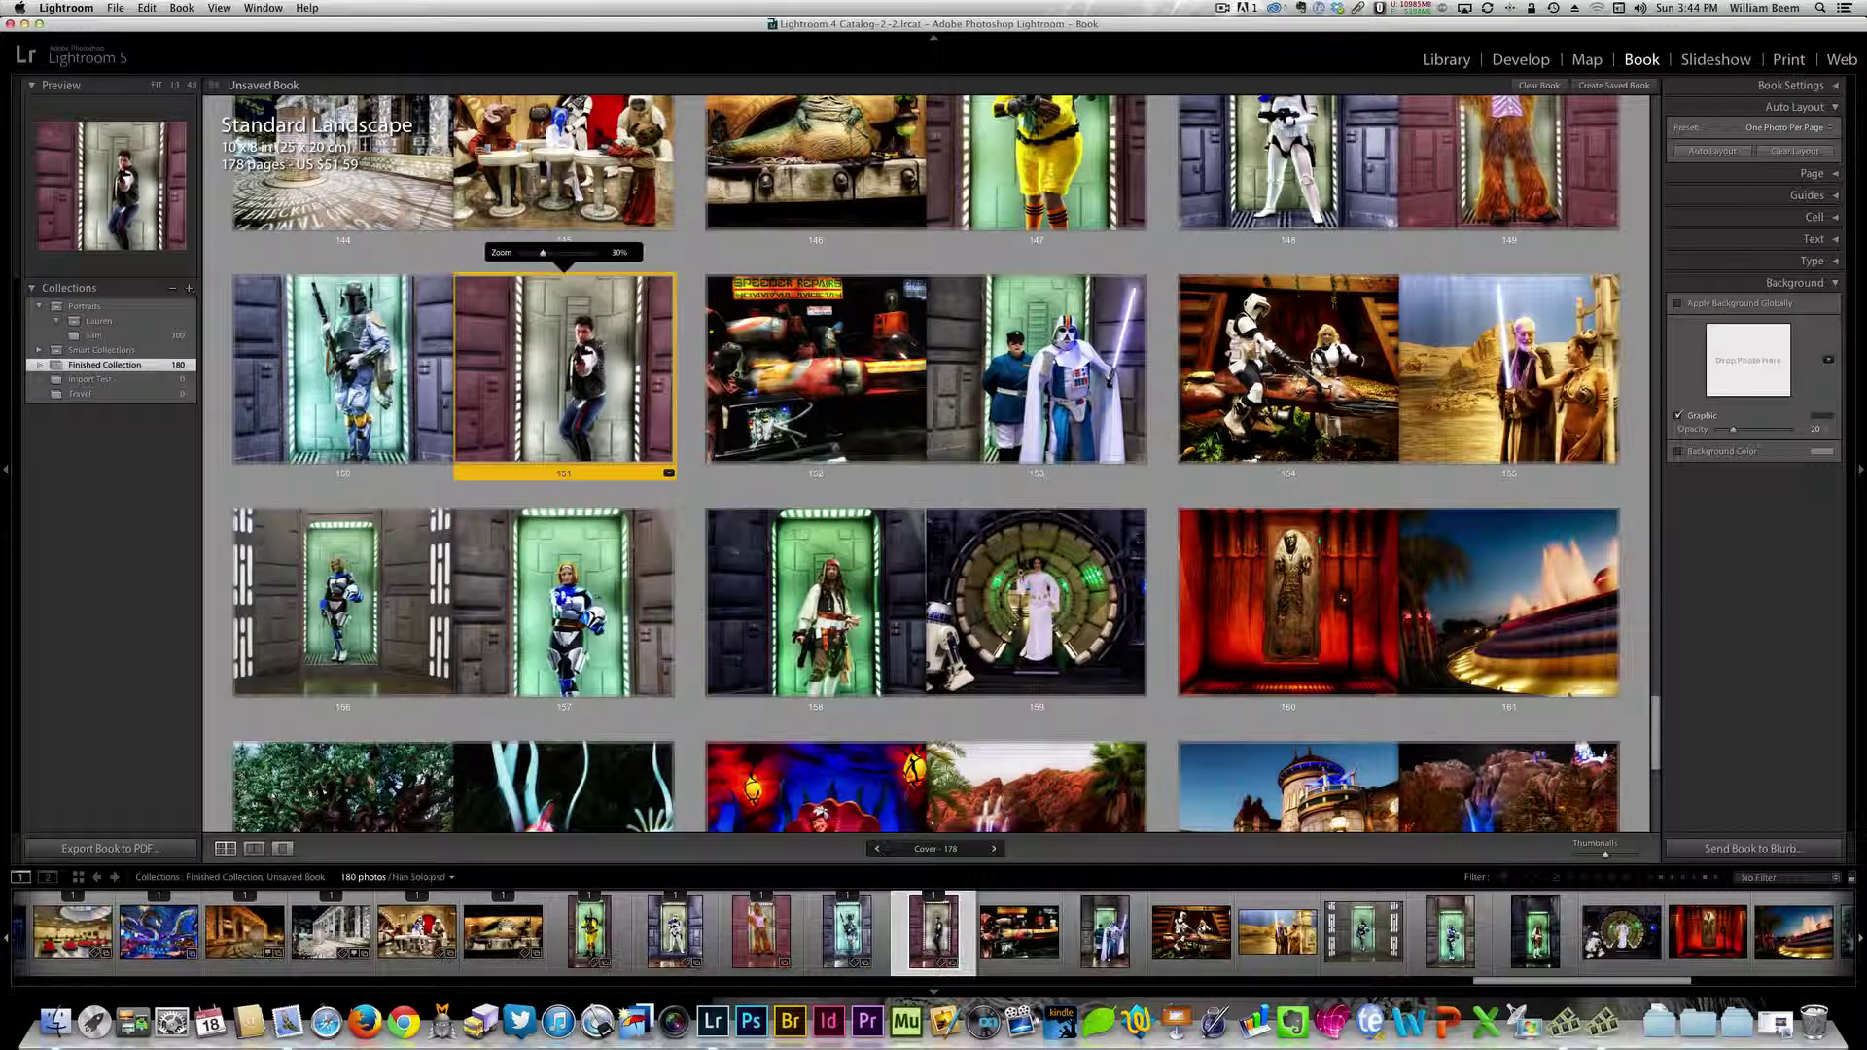
pyautogui.moveTo(543, 252); pyautogui.dragTo(543, 254)
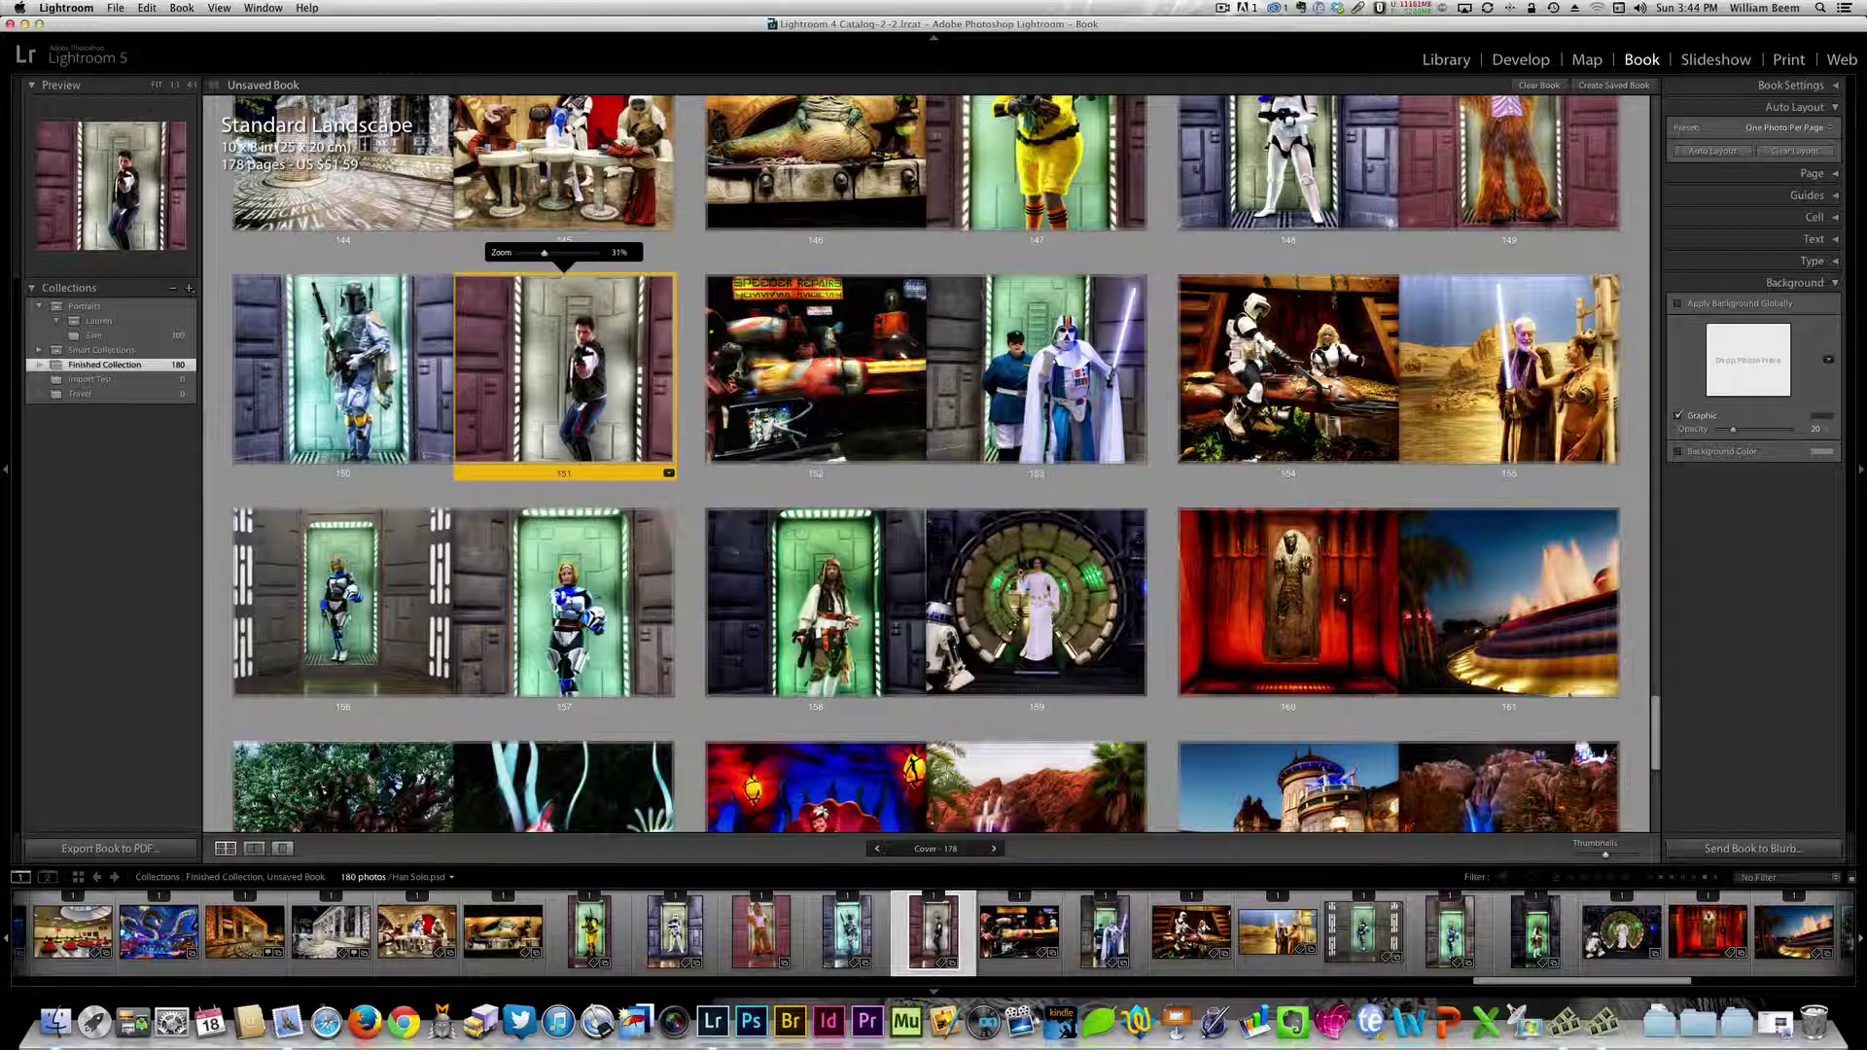
# - Clear the book layout and open the One Photo Per Page auto layout preset for editing
pyautogui.click(1784, 152)
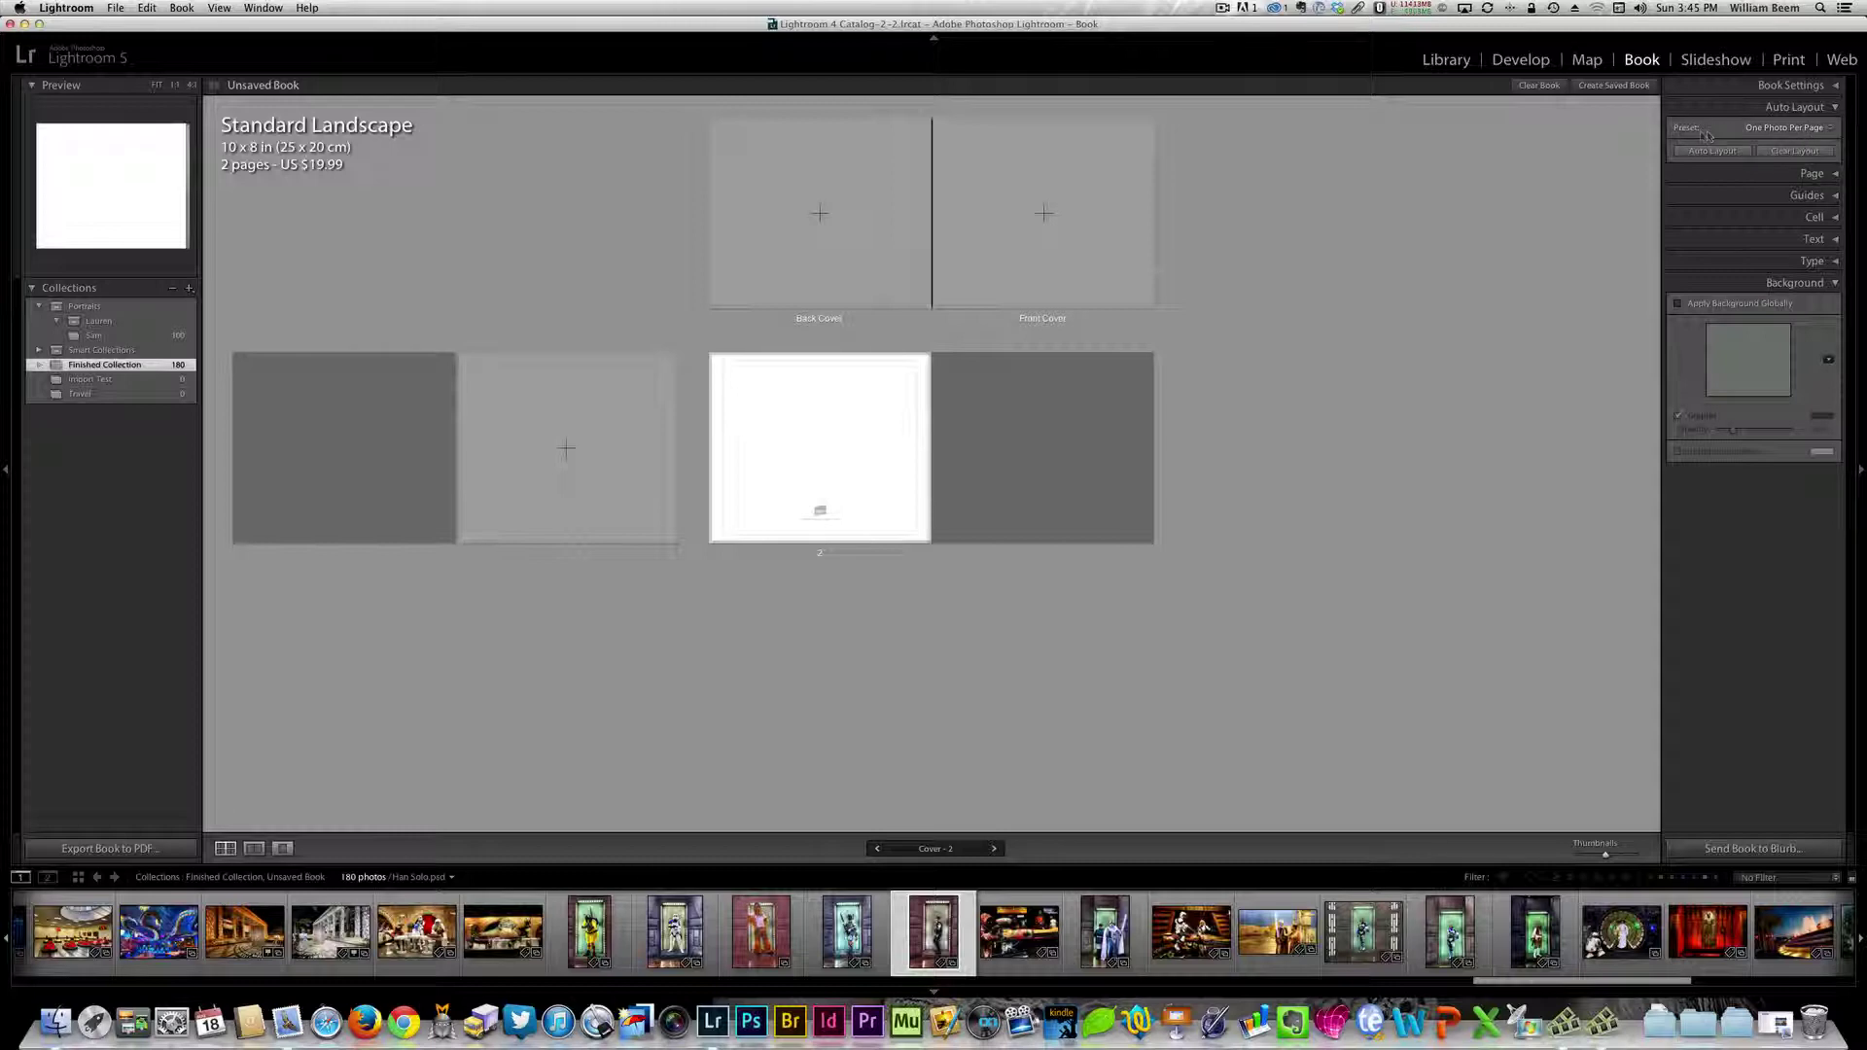
pyautogui.click(1764, 129)
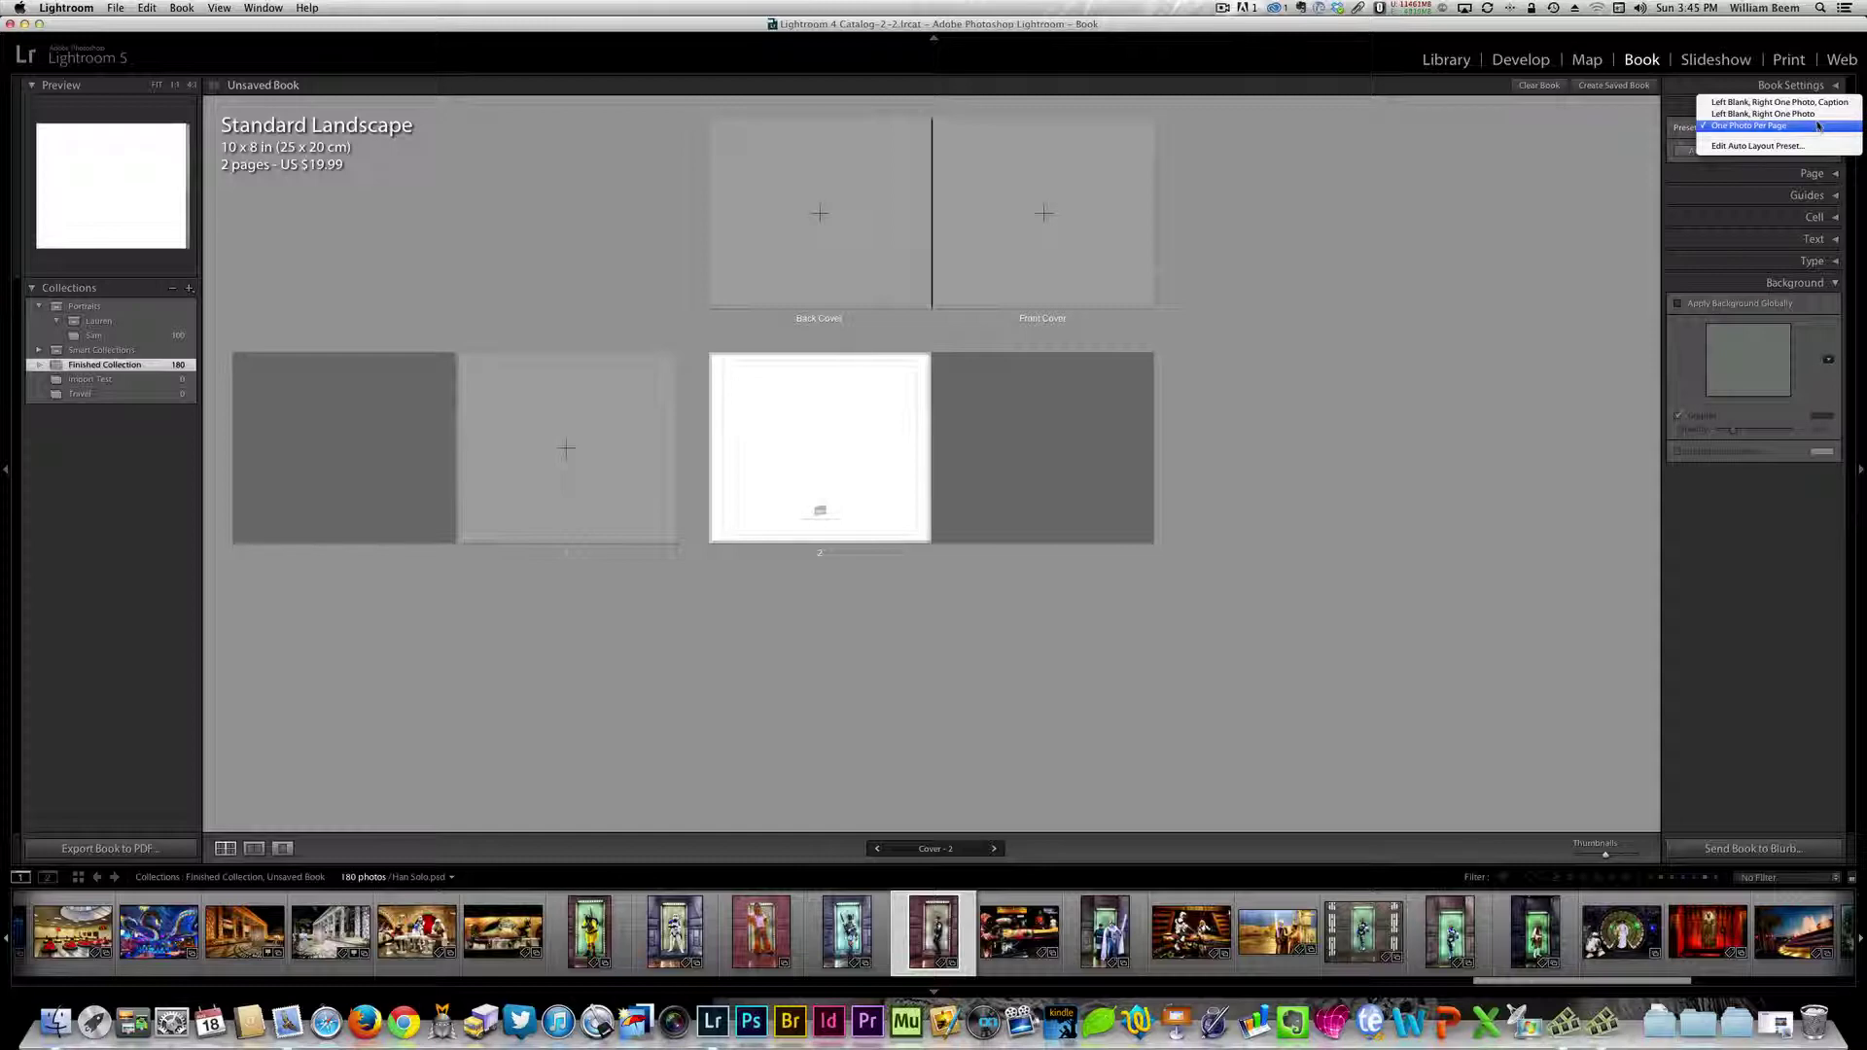
pyautogui.click(1745, 146)
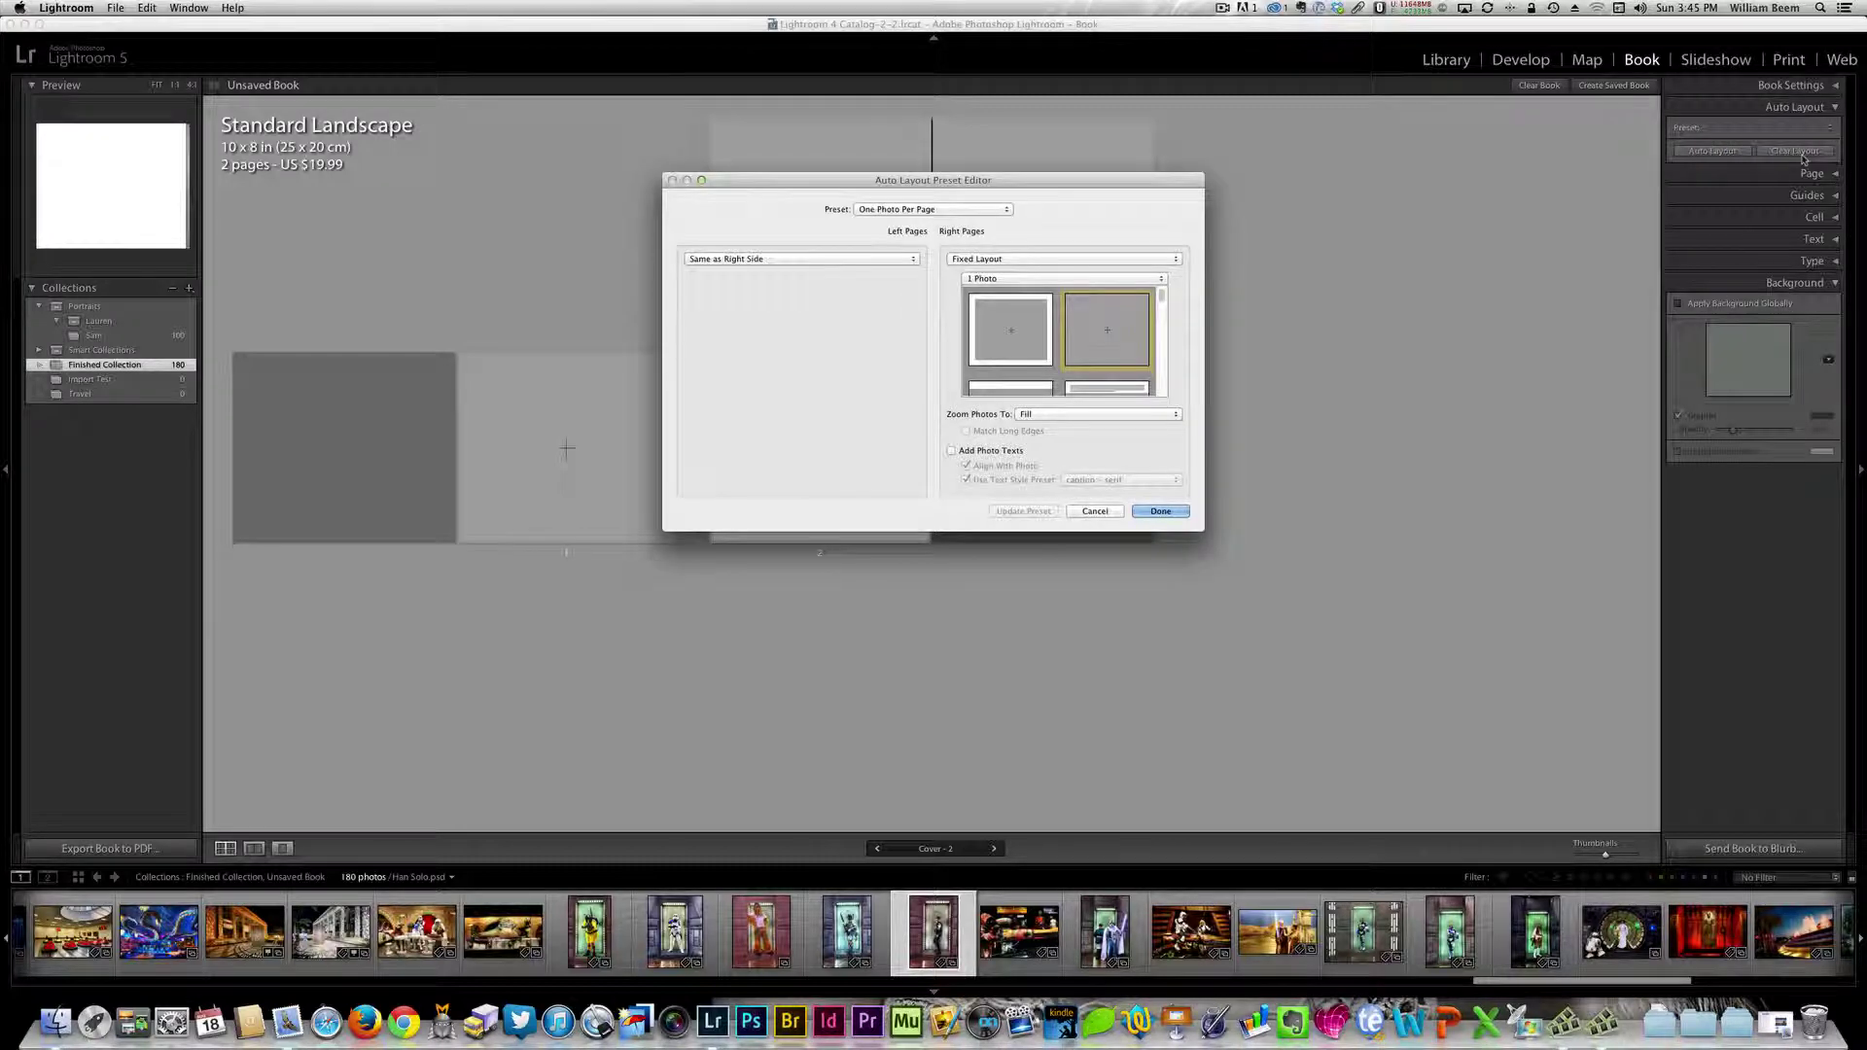
# - Set the preset's left pages to use a Fixed Layout
pyautogui.click(865, 211)
pyautogui.click(813, 210)
pyautogui.click(906, 261)
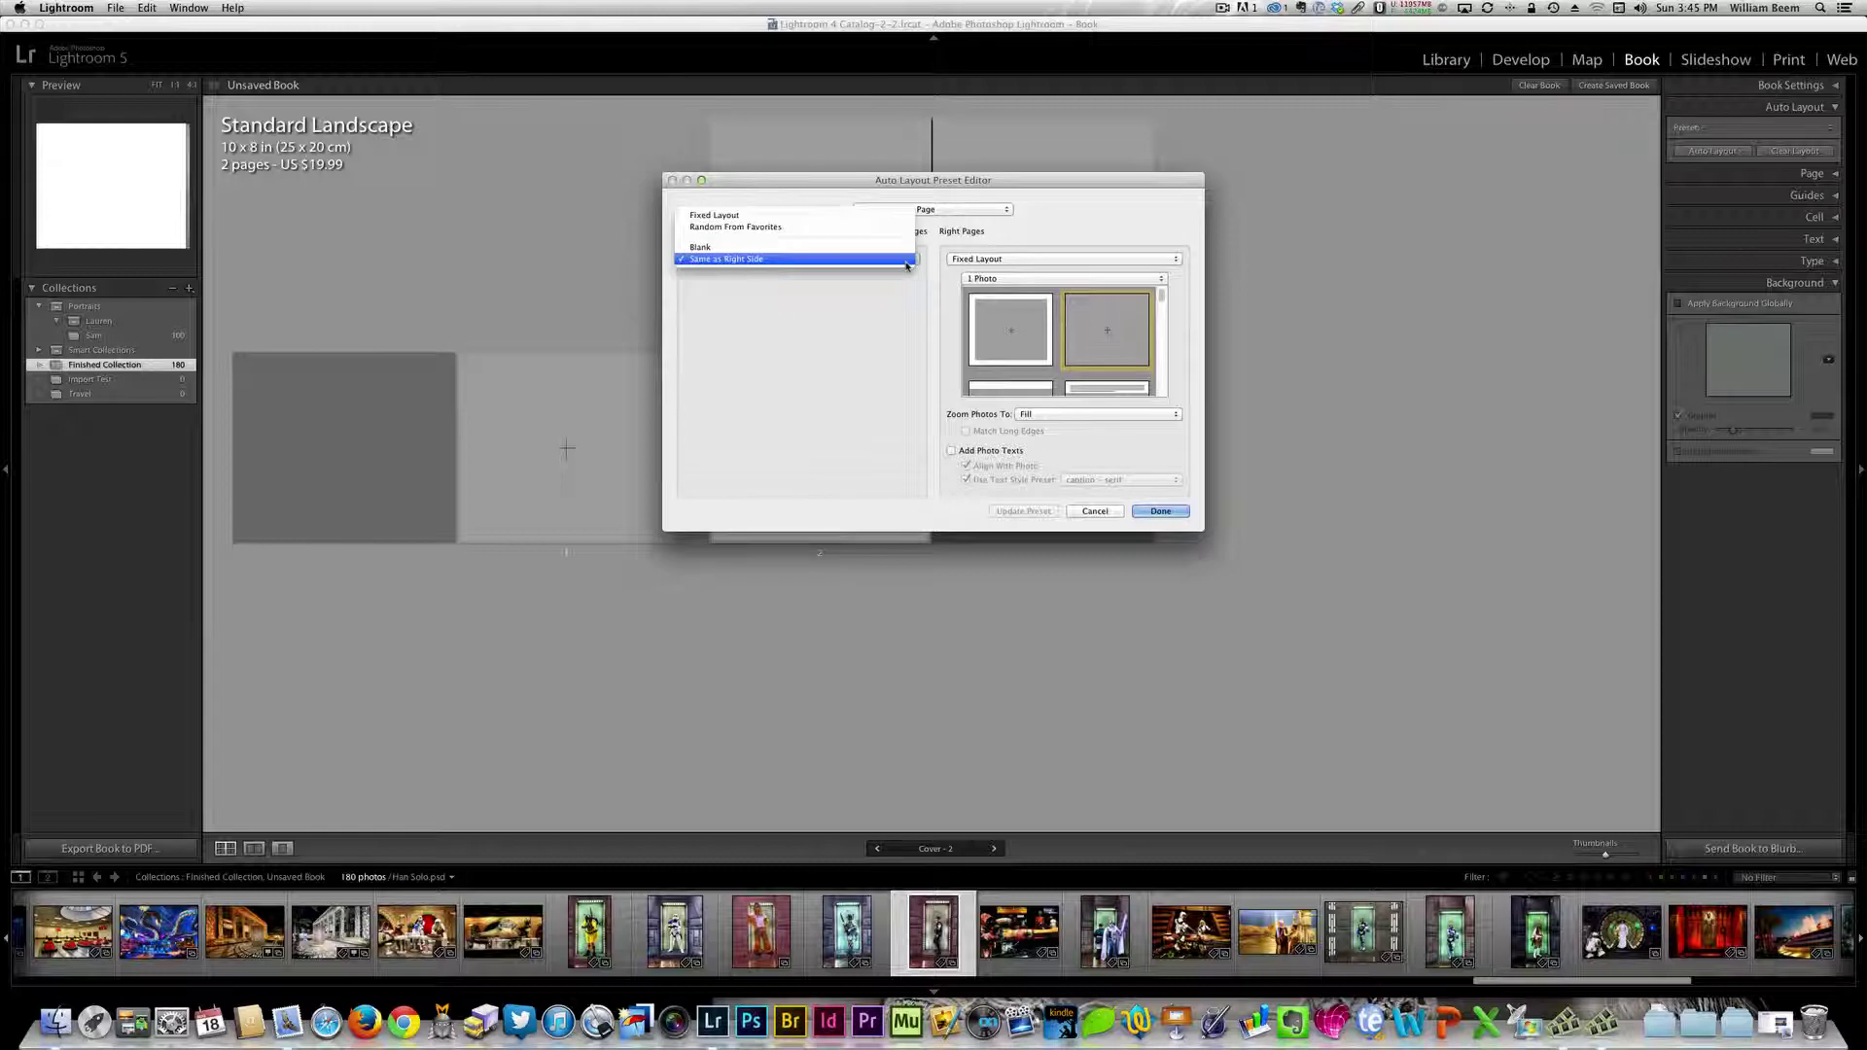
pyautogui.click(906, 265)
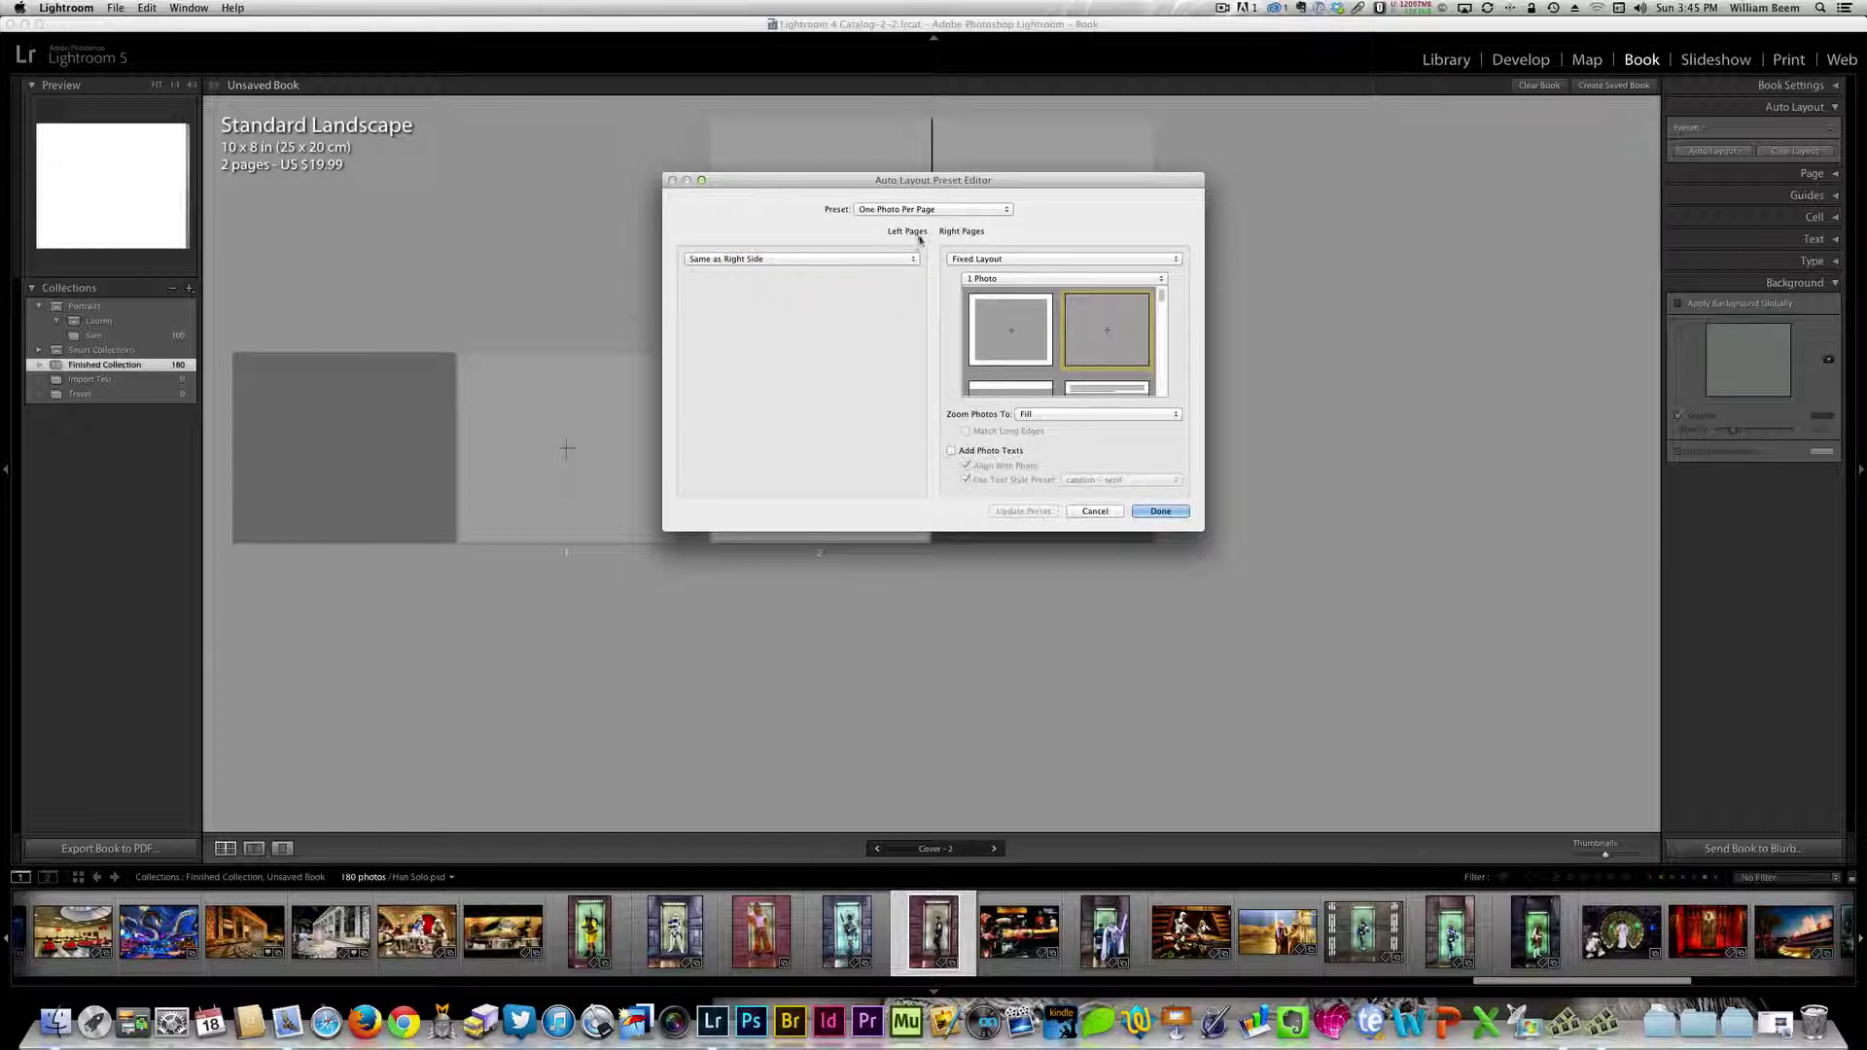
pyautogui.click(892, 262)
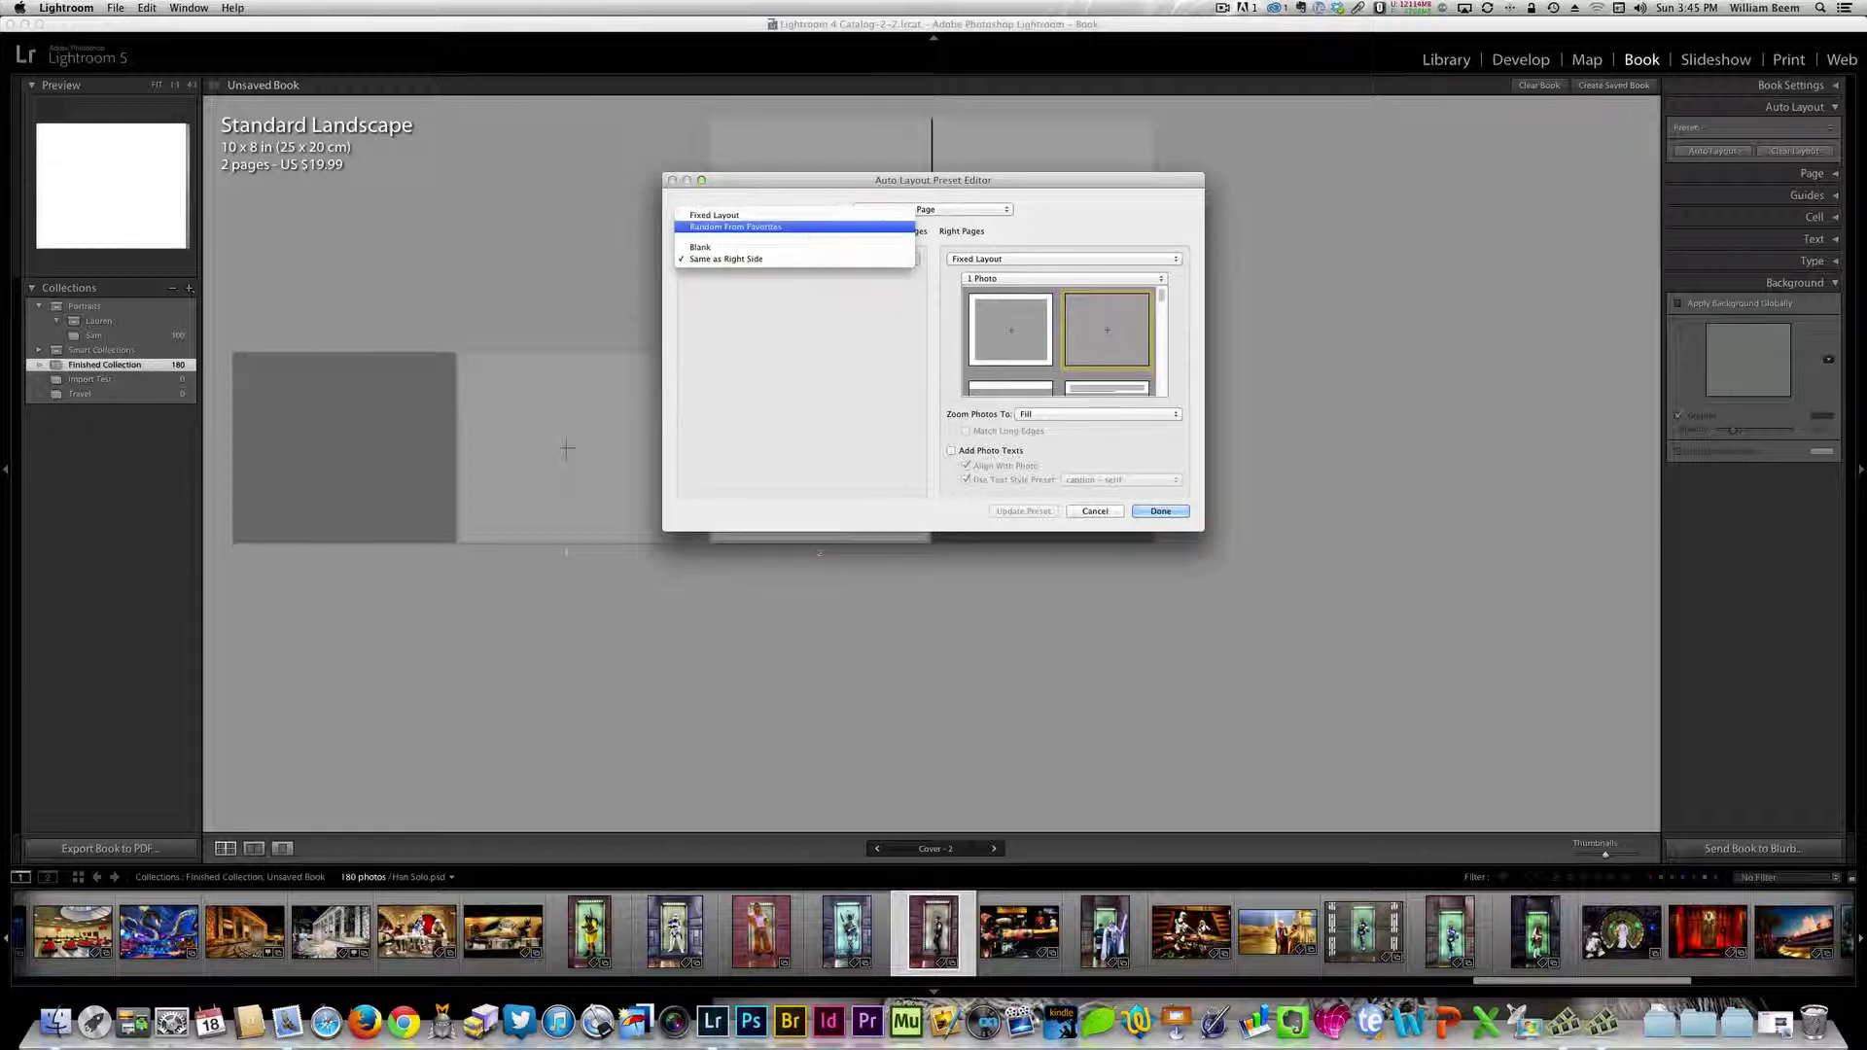
pyautogui.click(769, 218)
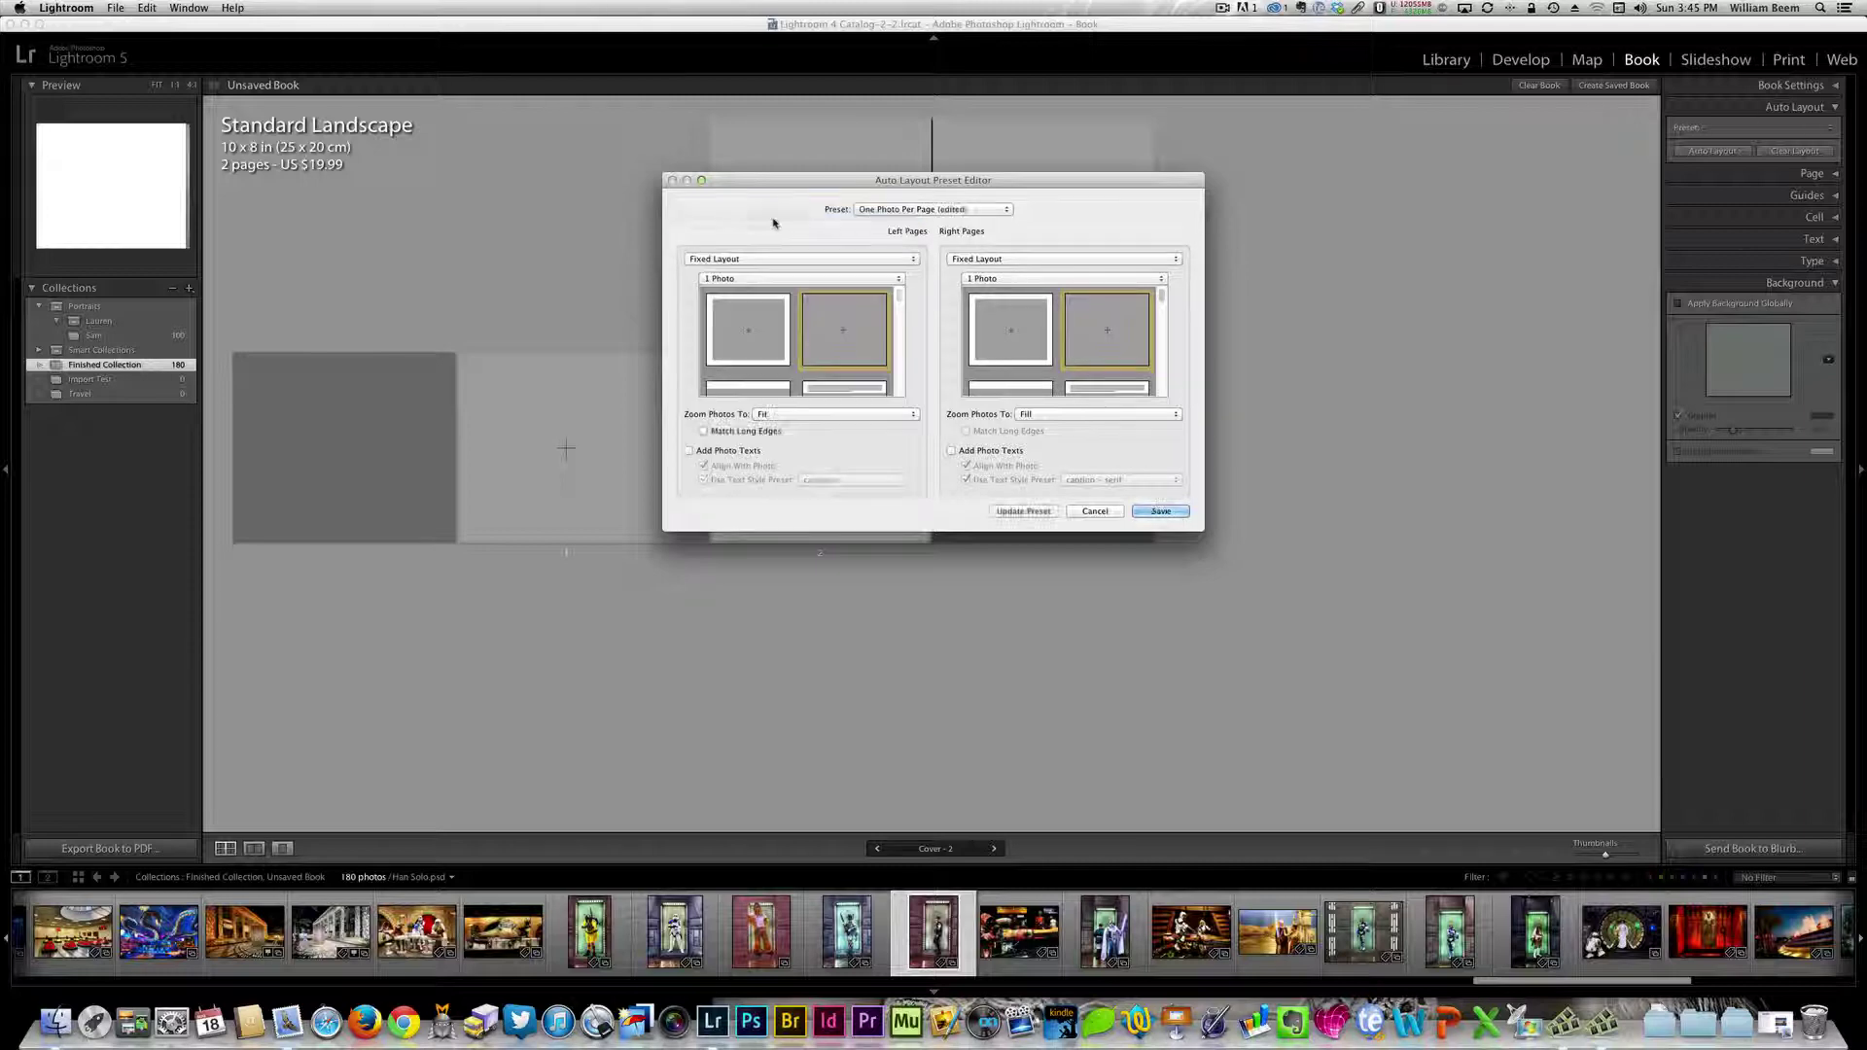
# - Look through the layout types and template categories for the left pages, including the Custom Pages templates
pyautogui.click(899, 280)
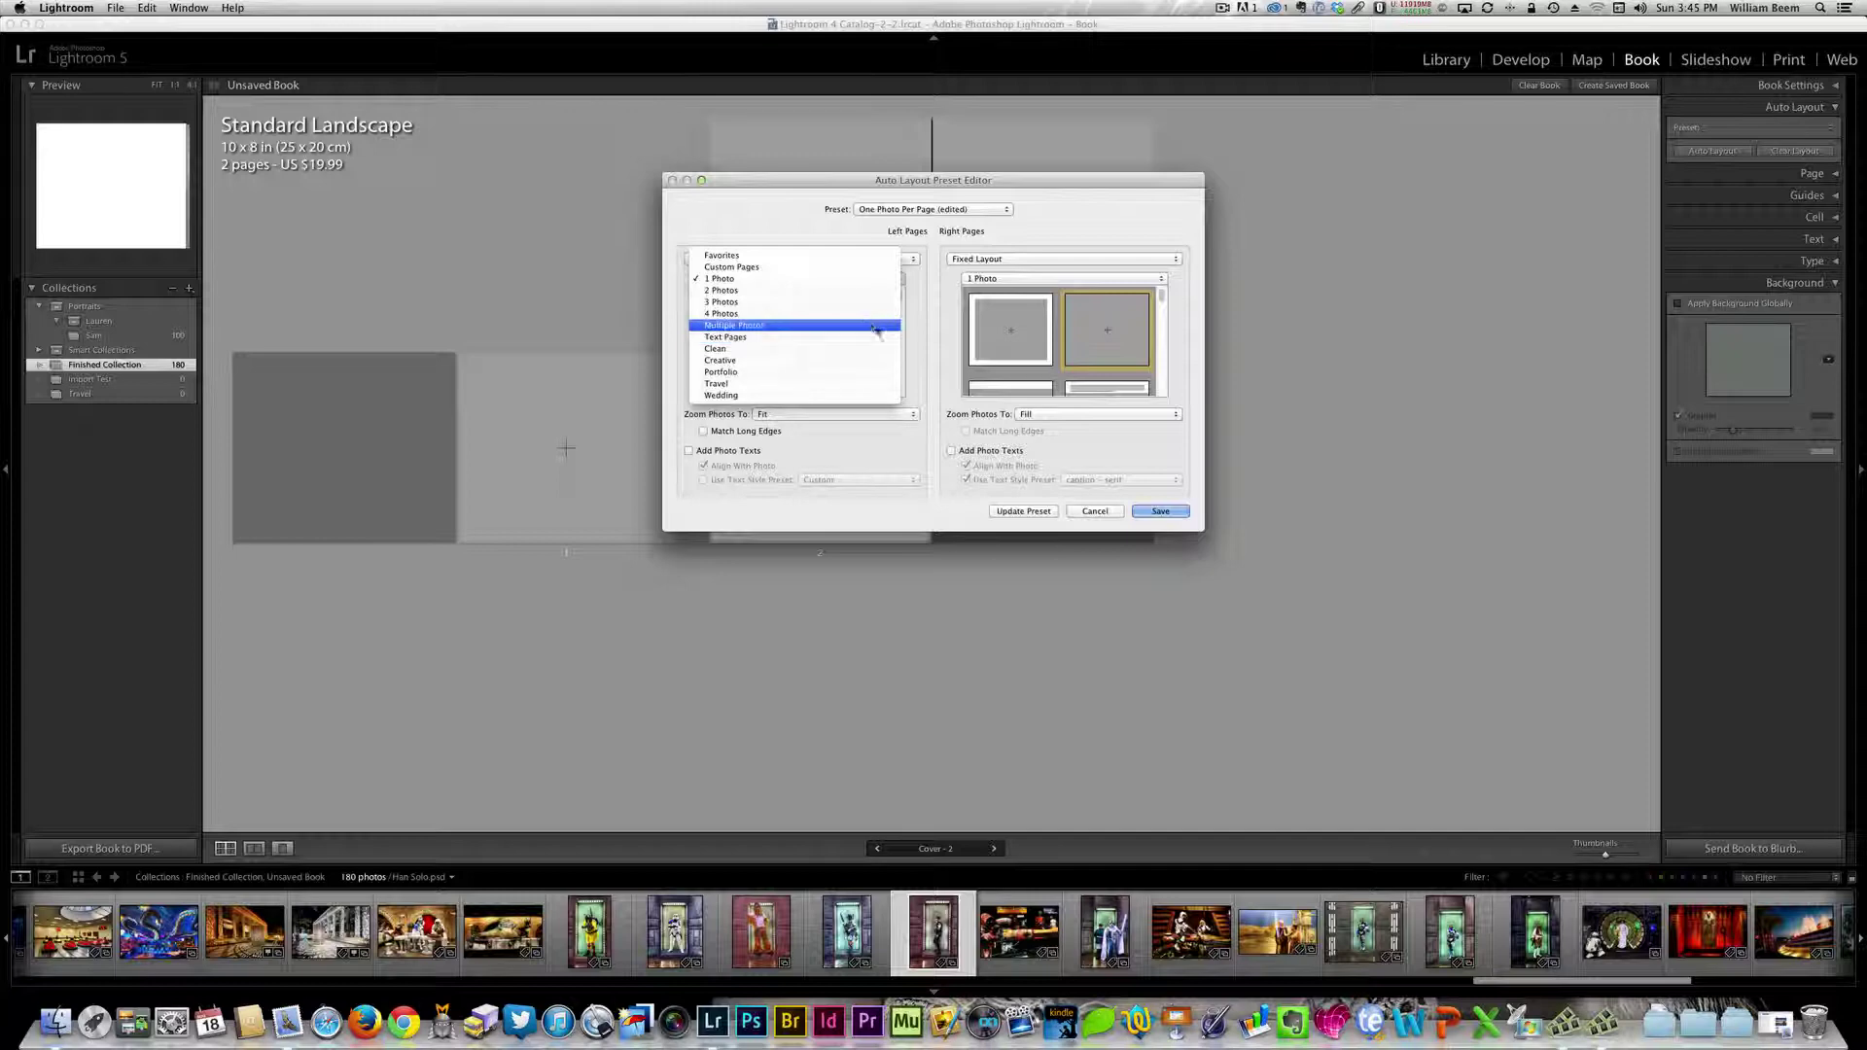
pyautogui.click(916, 301)
pyautogui.click(907, 260)
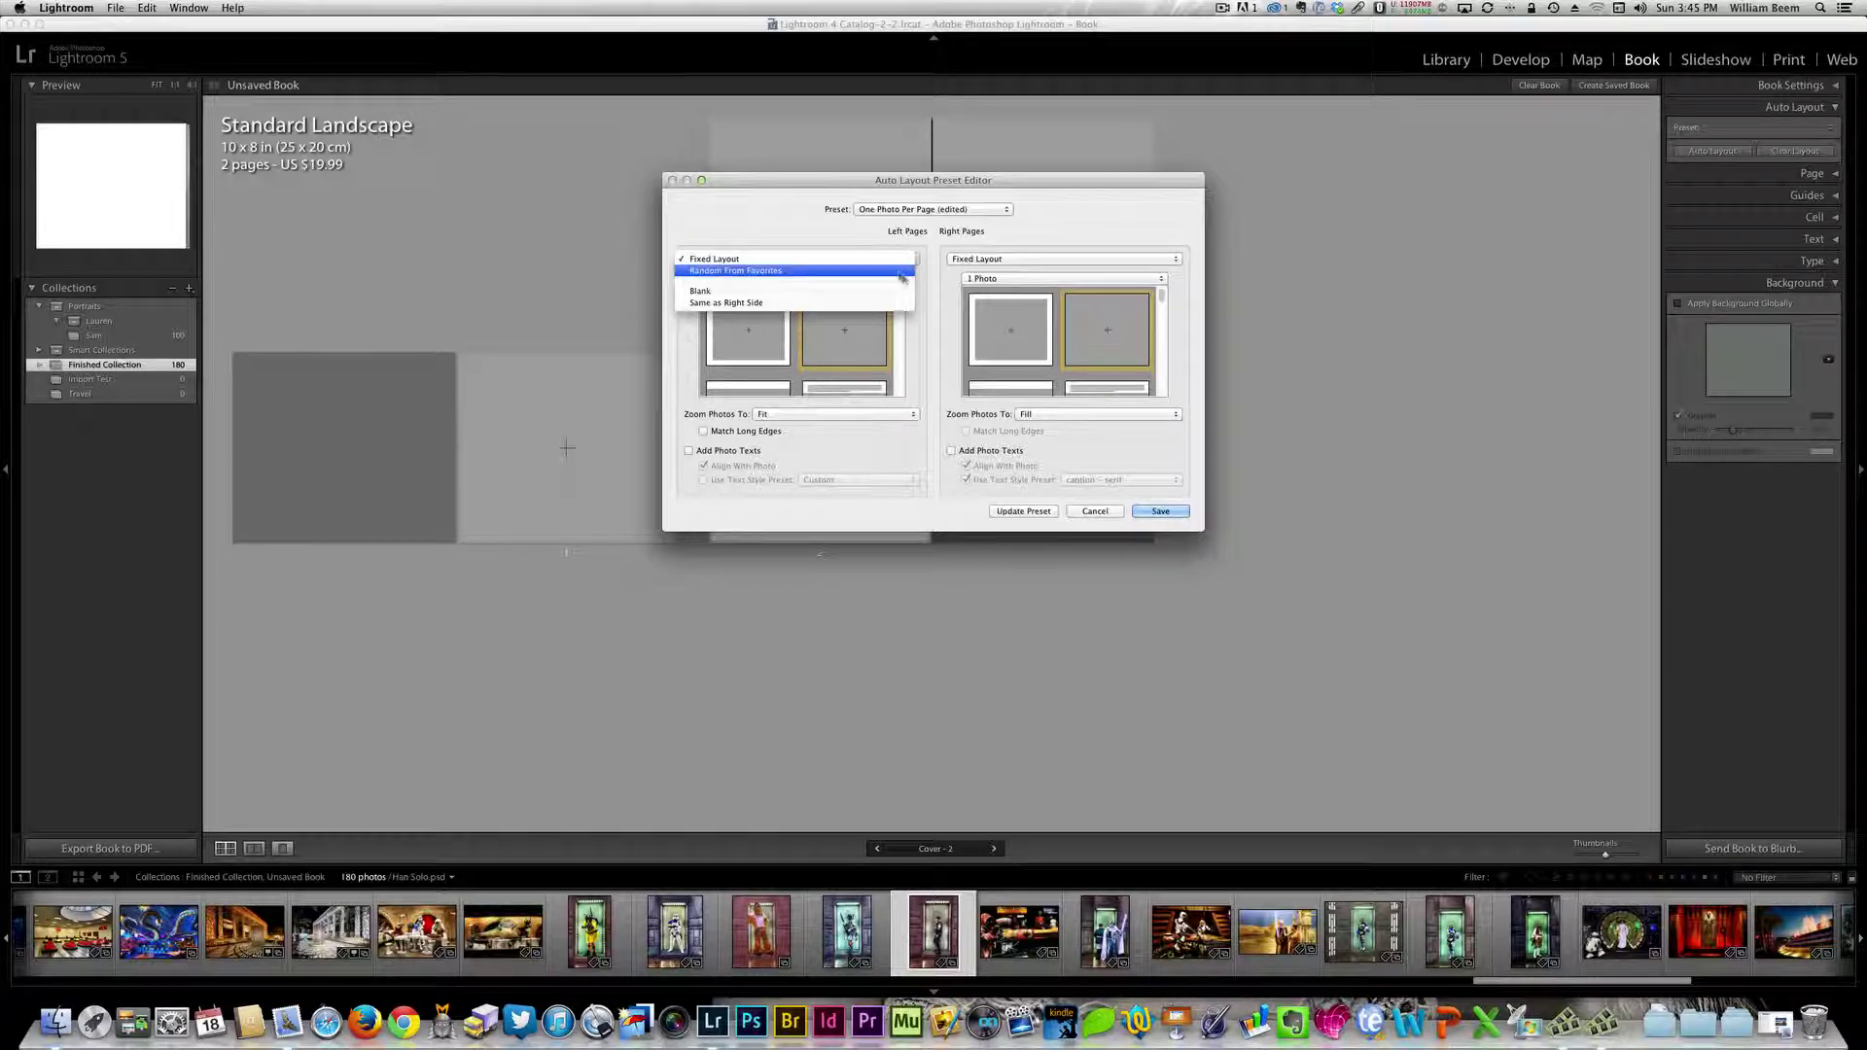
pyautogui.click(926, 297)
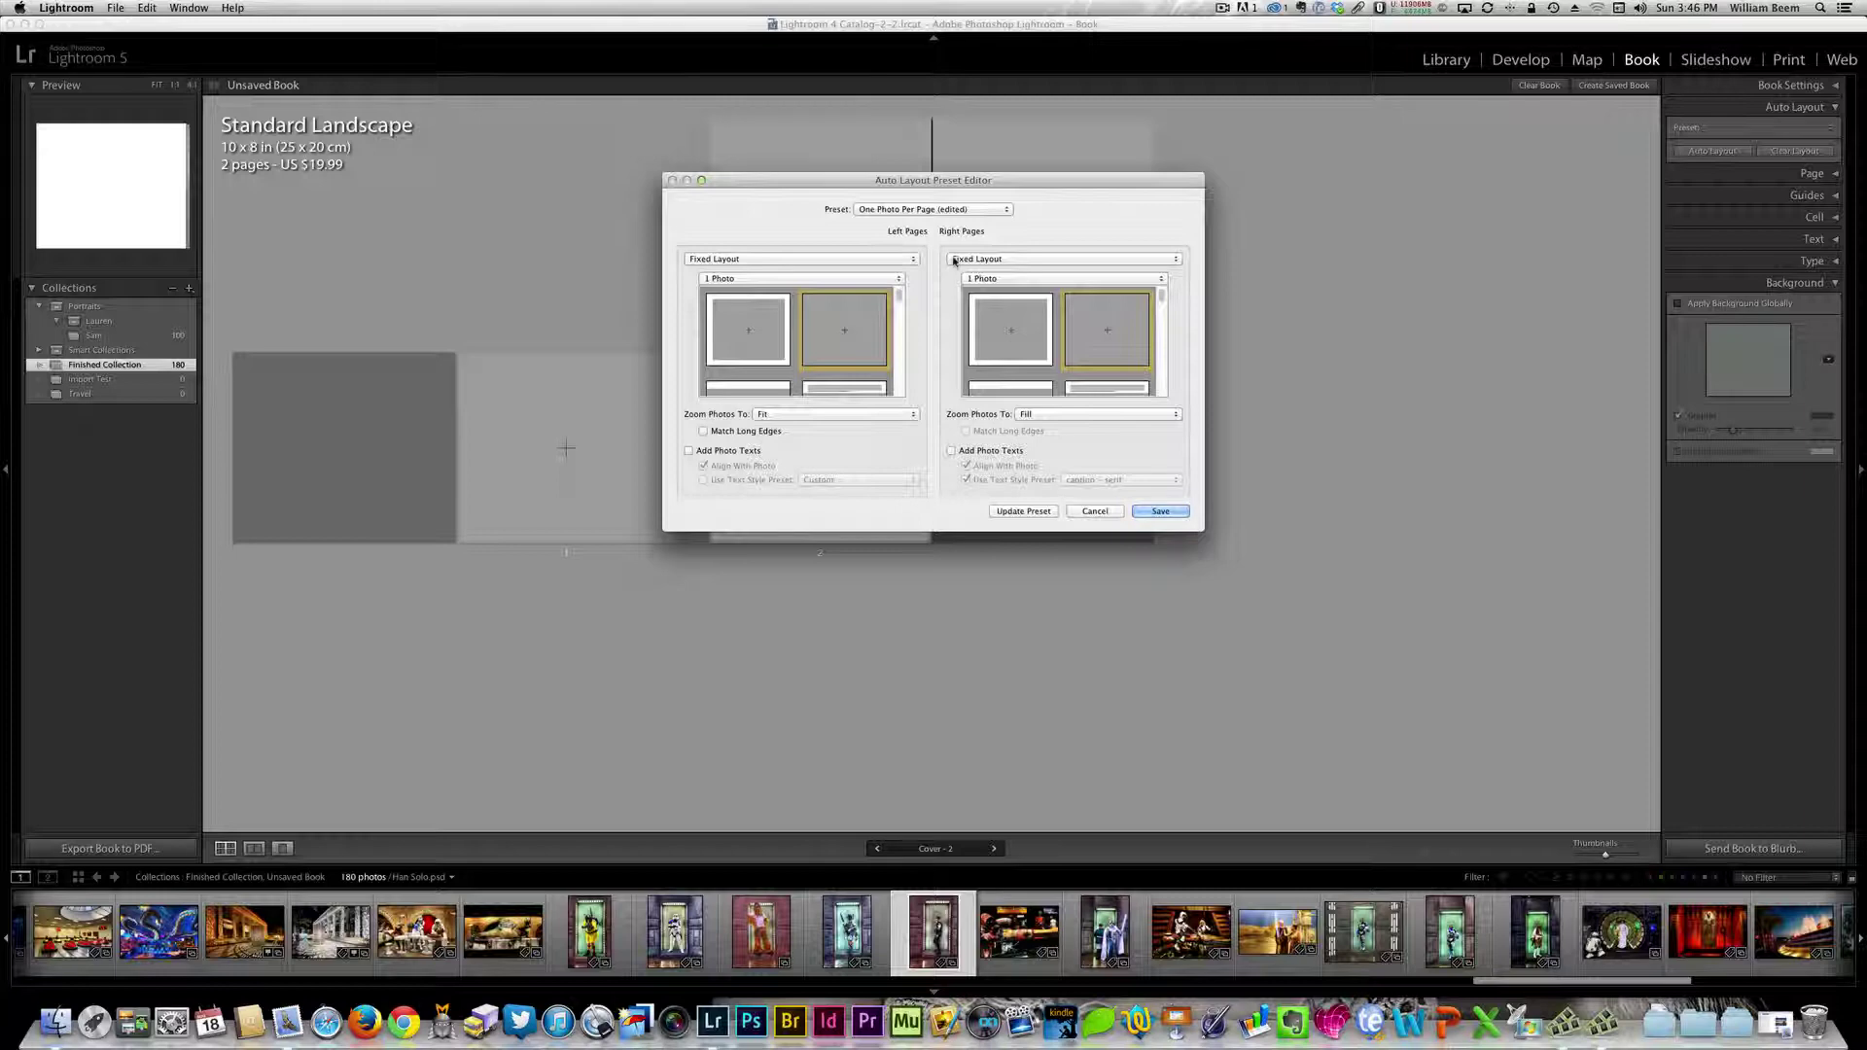
pyautogui.click(894, 281)
pyautogui.click(894, 281)
pyautogui.click(896, 281)
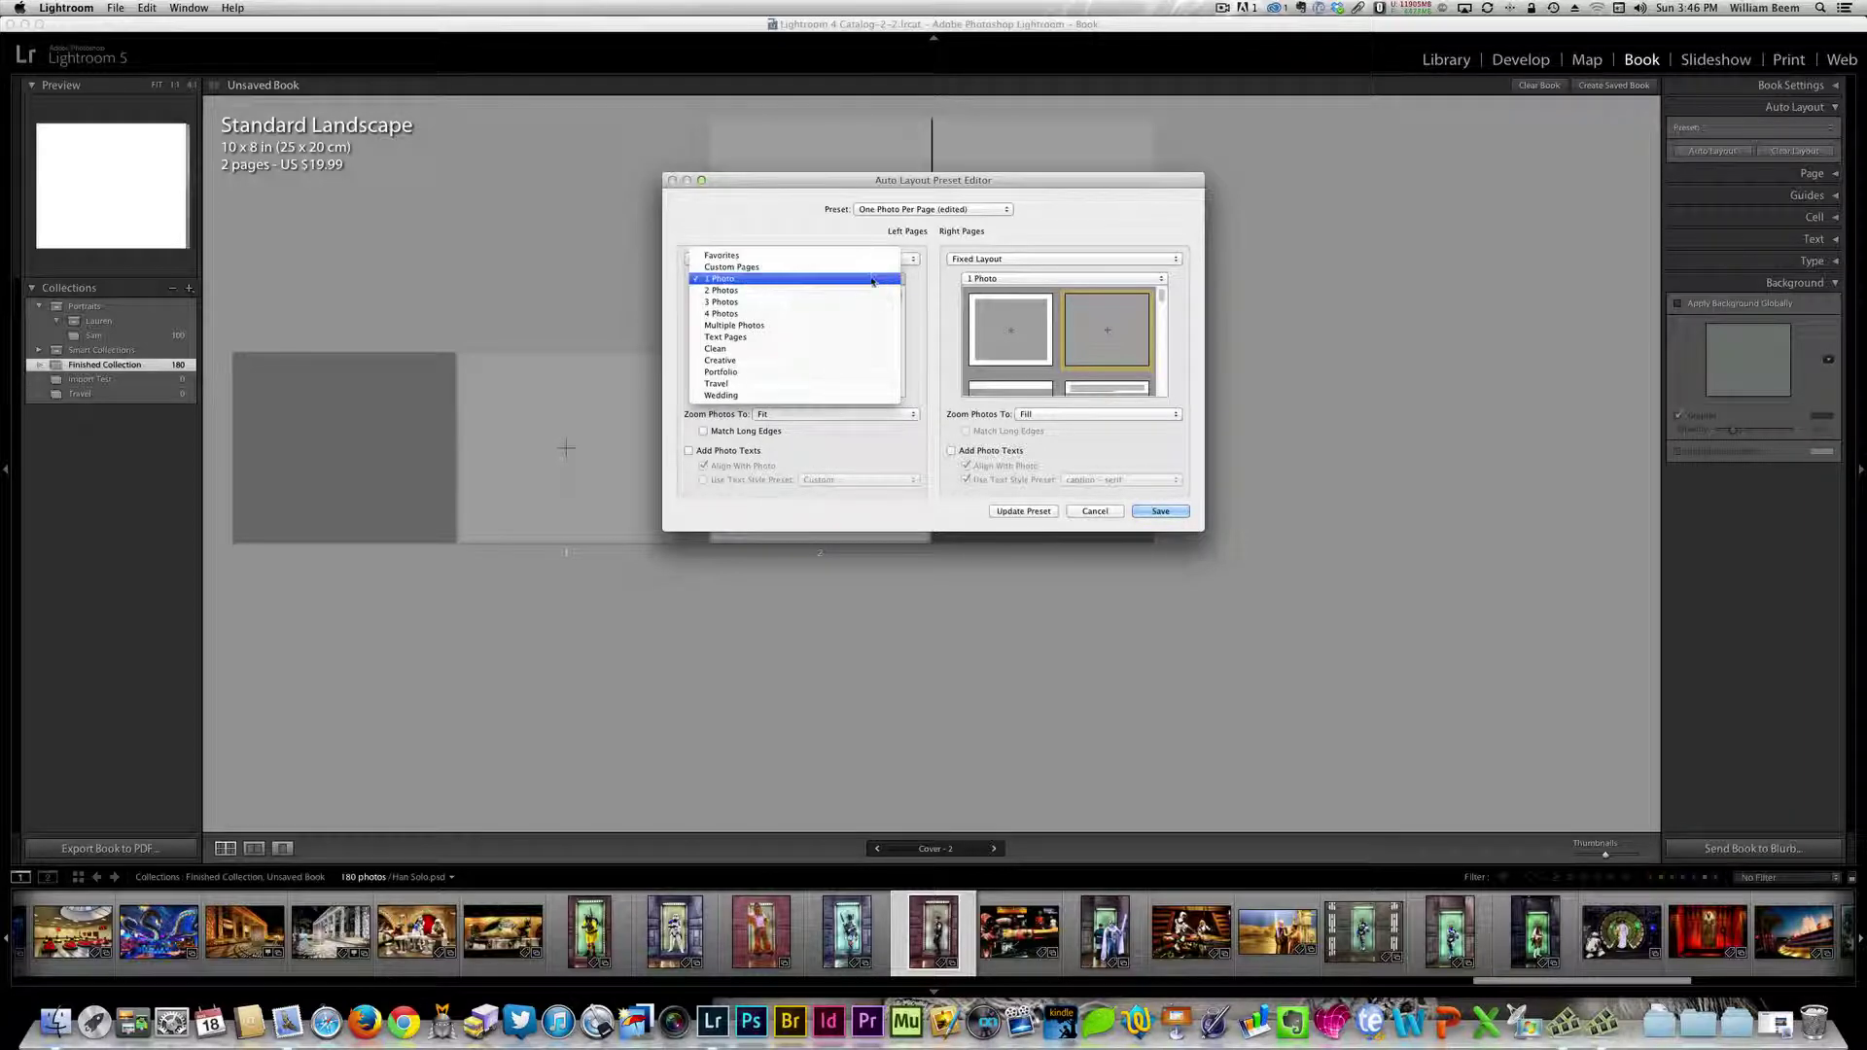
pyautogui.click(855, 269)
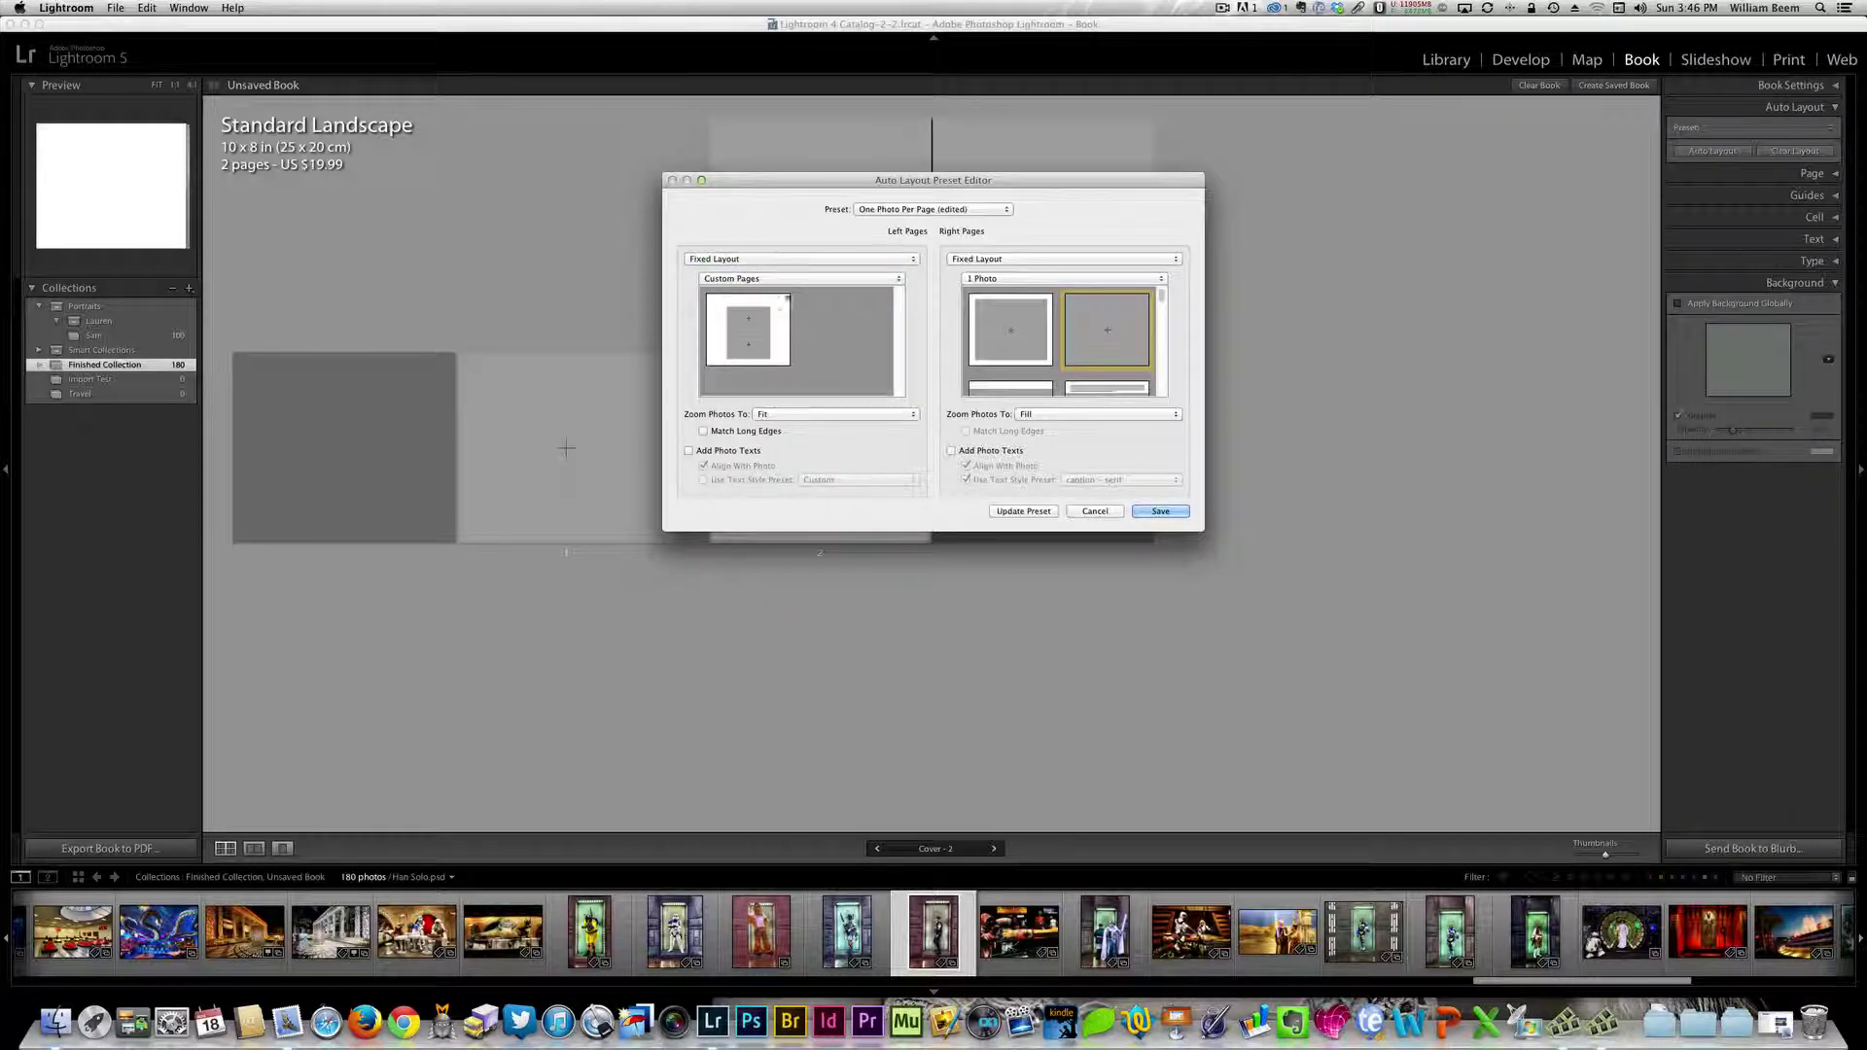
# - Pick the first 2 Photos template for the left pages and browse the other two-photo templates
pyautogui.click(812, 280)
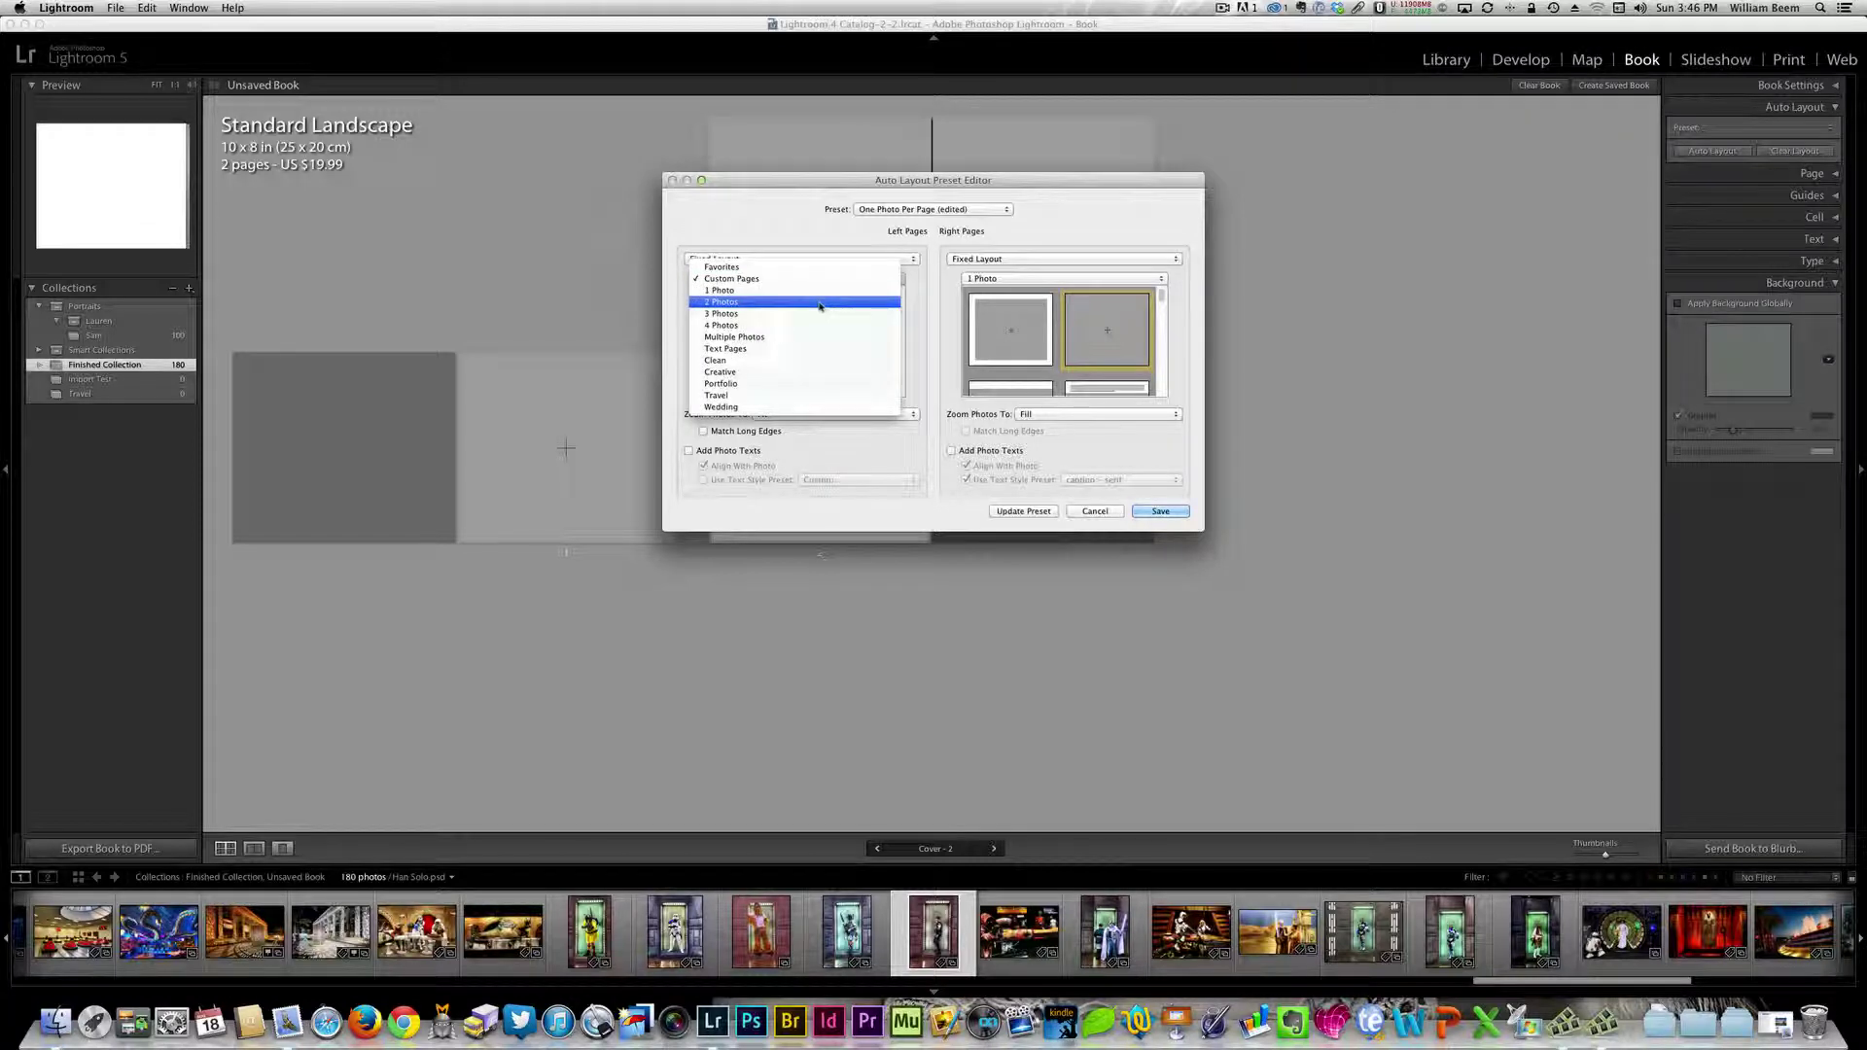
pyautogui.click(819, 302)
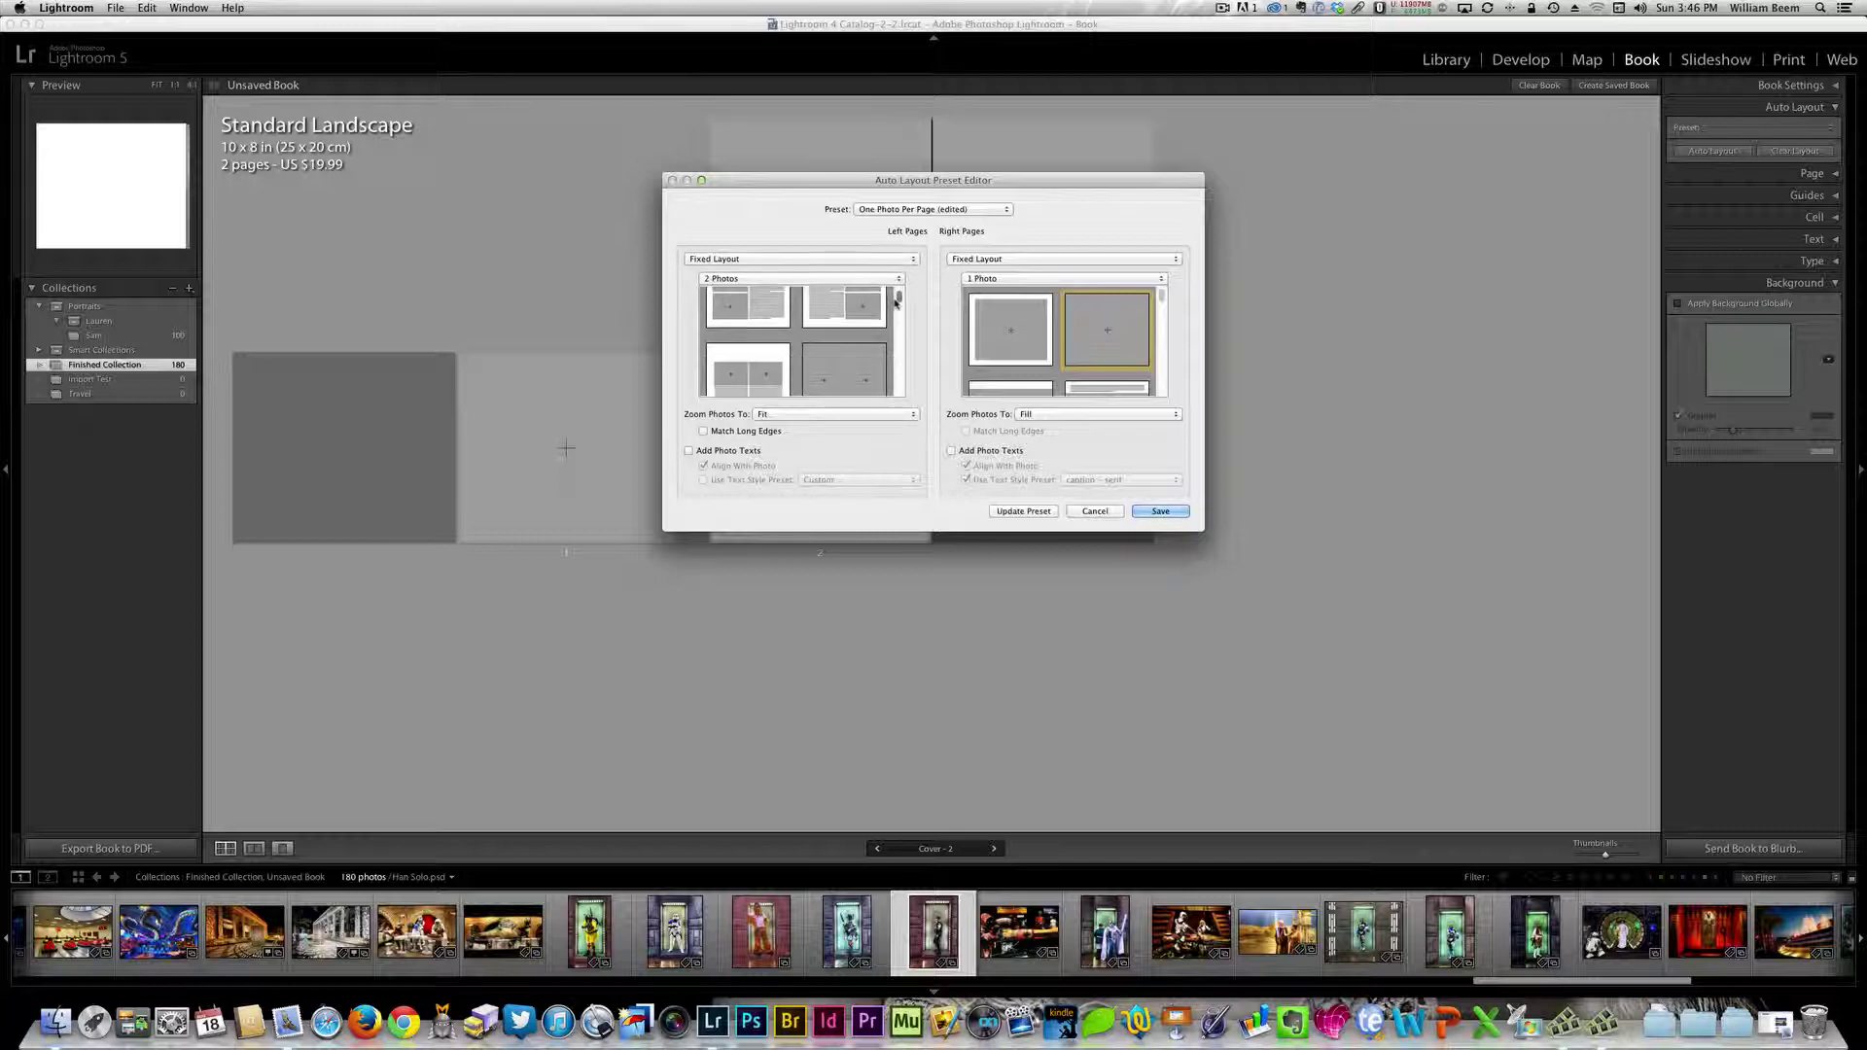
pyautogui.click(768, 312)
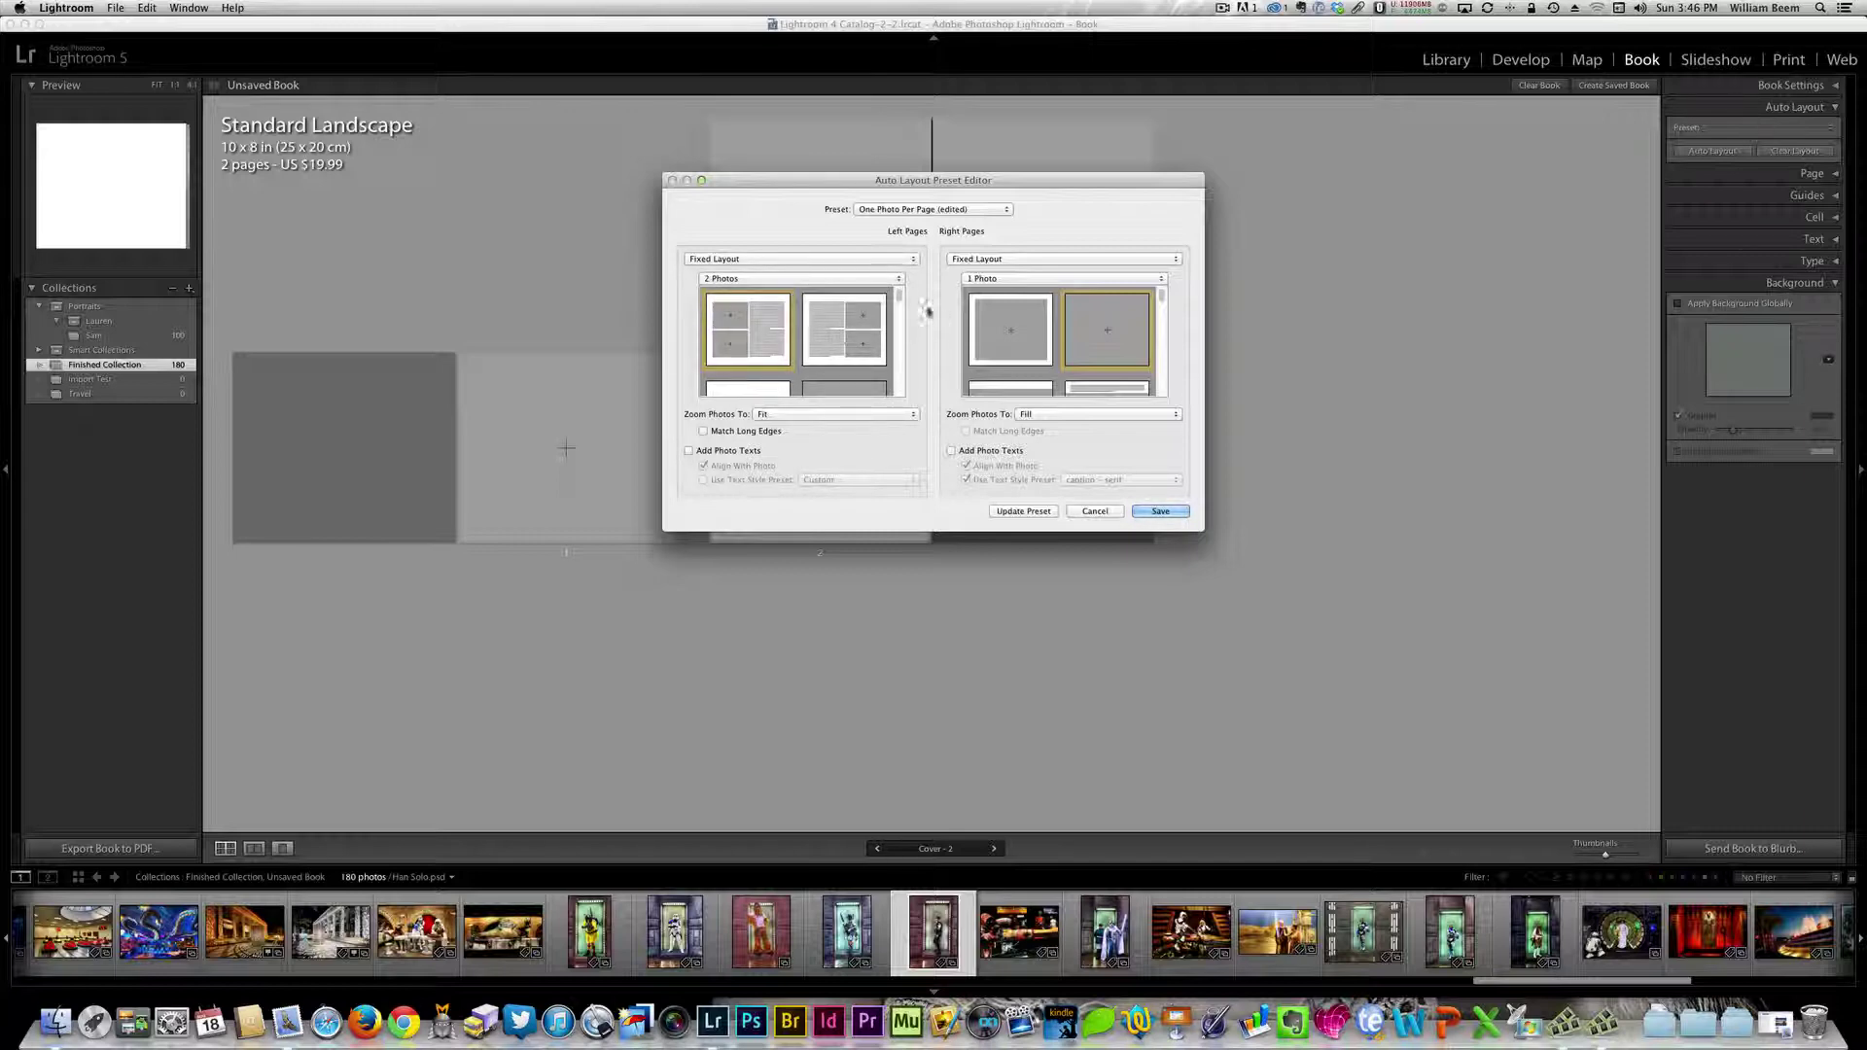
pyautogui.moveTo(900, 296); pyautogui.dragTo(897, 332)
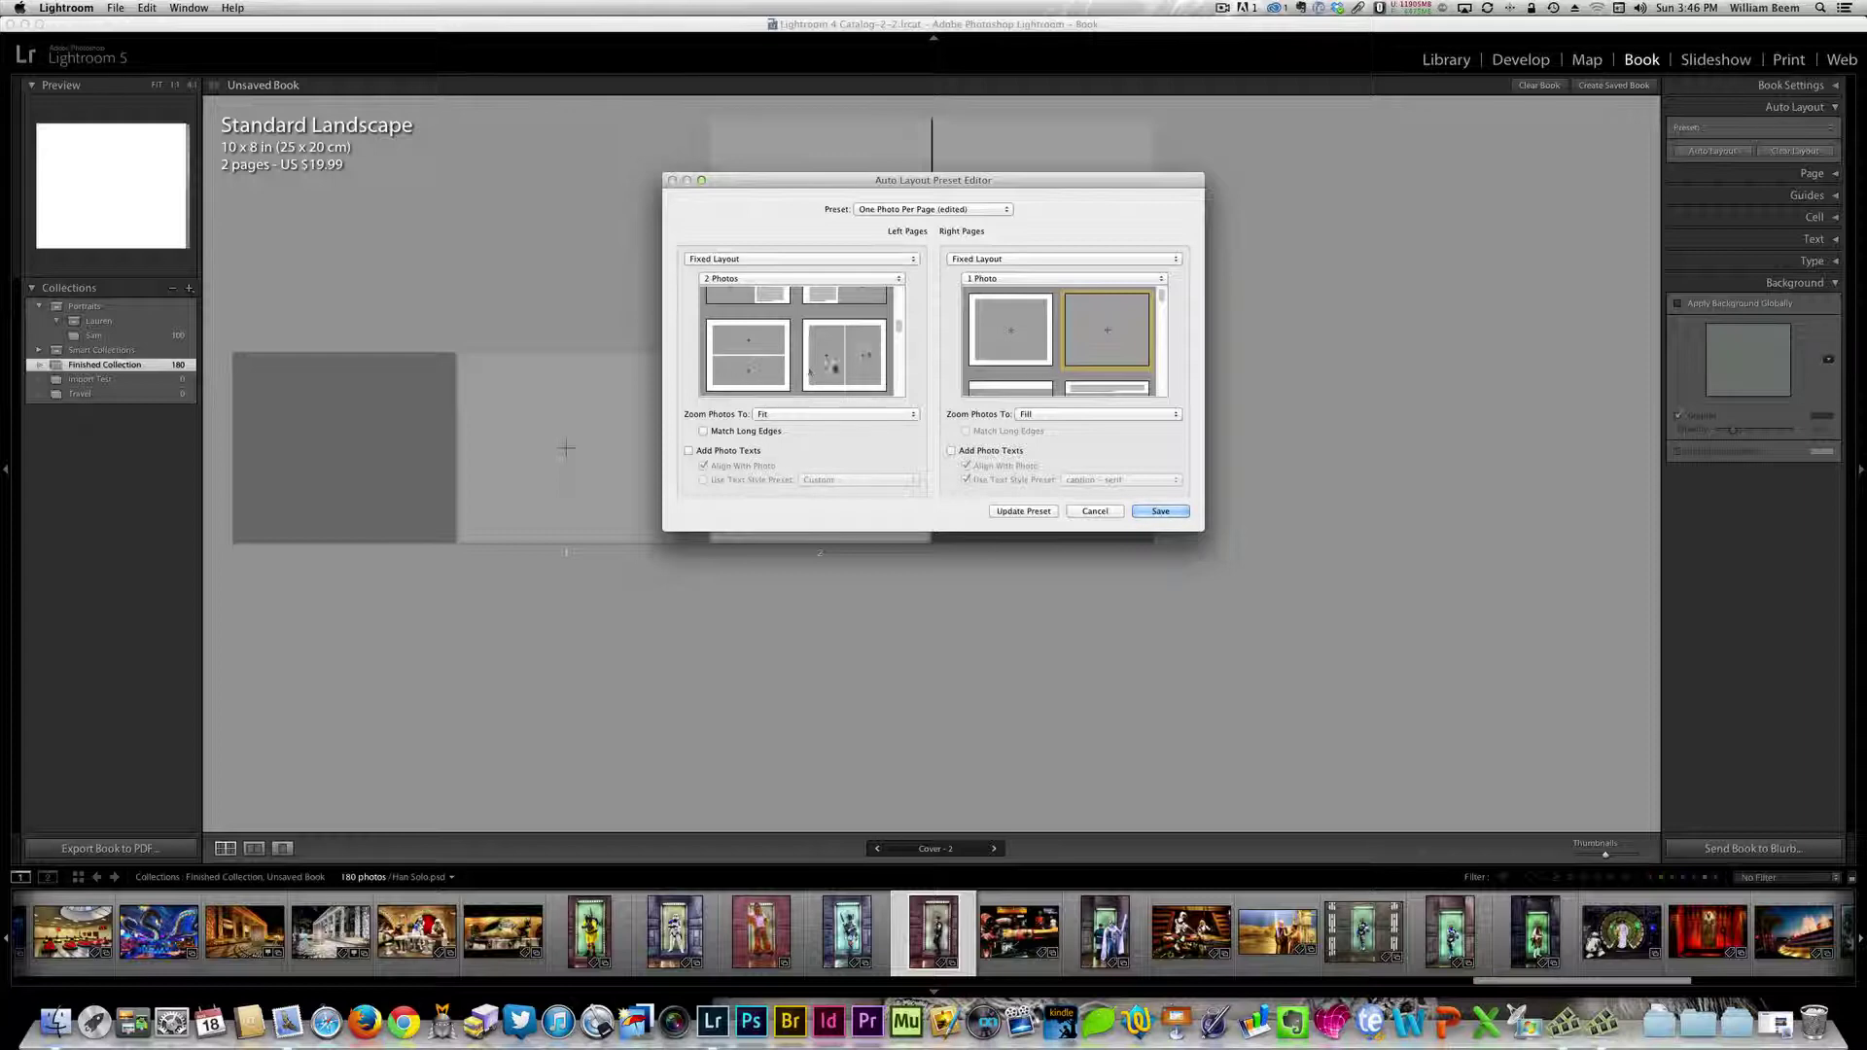
pyautogui.moveTo(903, 321); pyautogui.dragTo(899, 355)
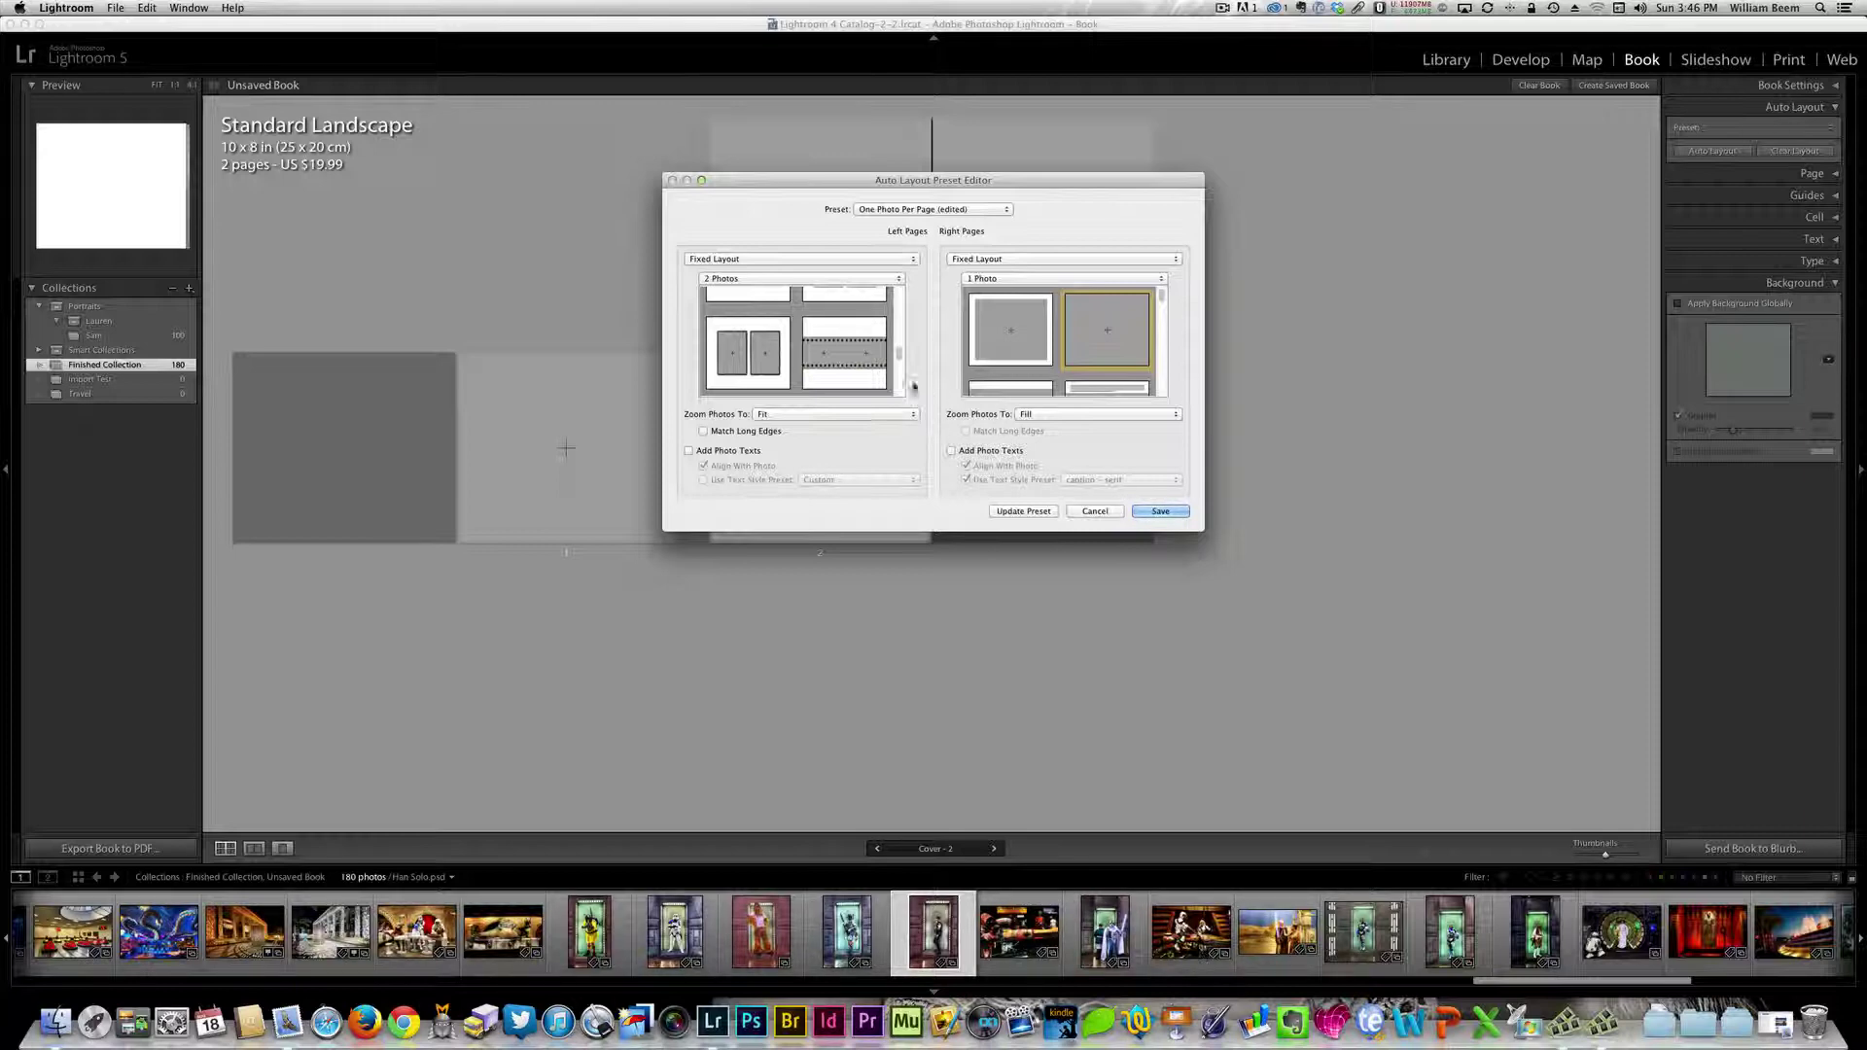
# - Browse the Multiple Photos templates for the left pages
pyautogui.click(884, 279)
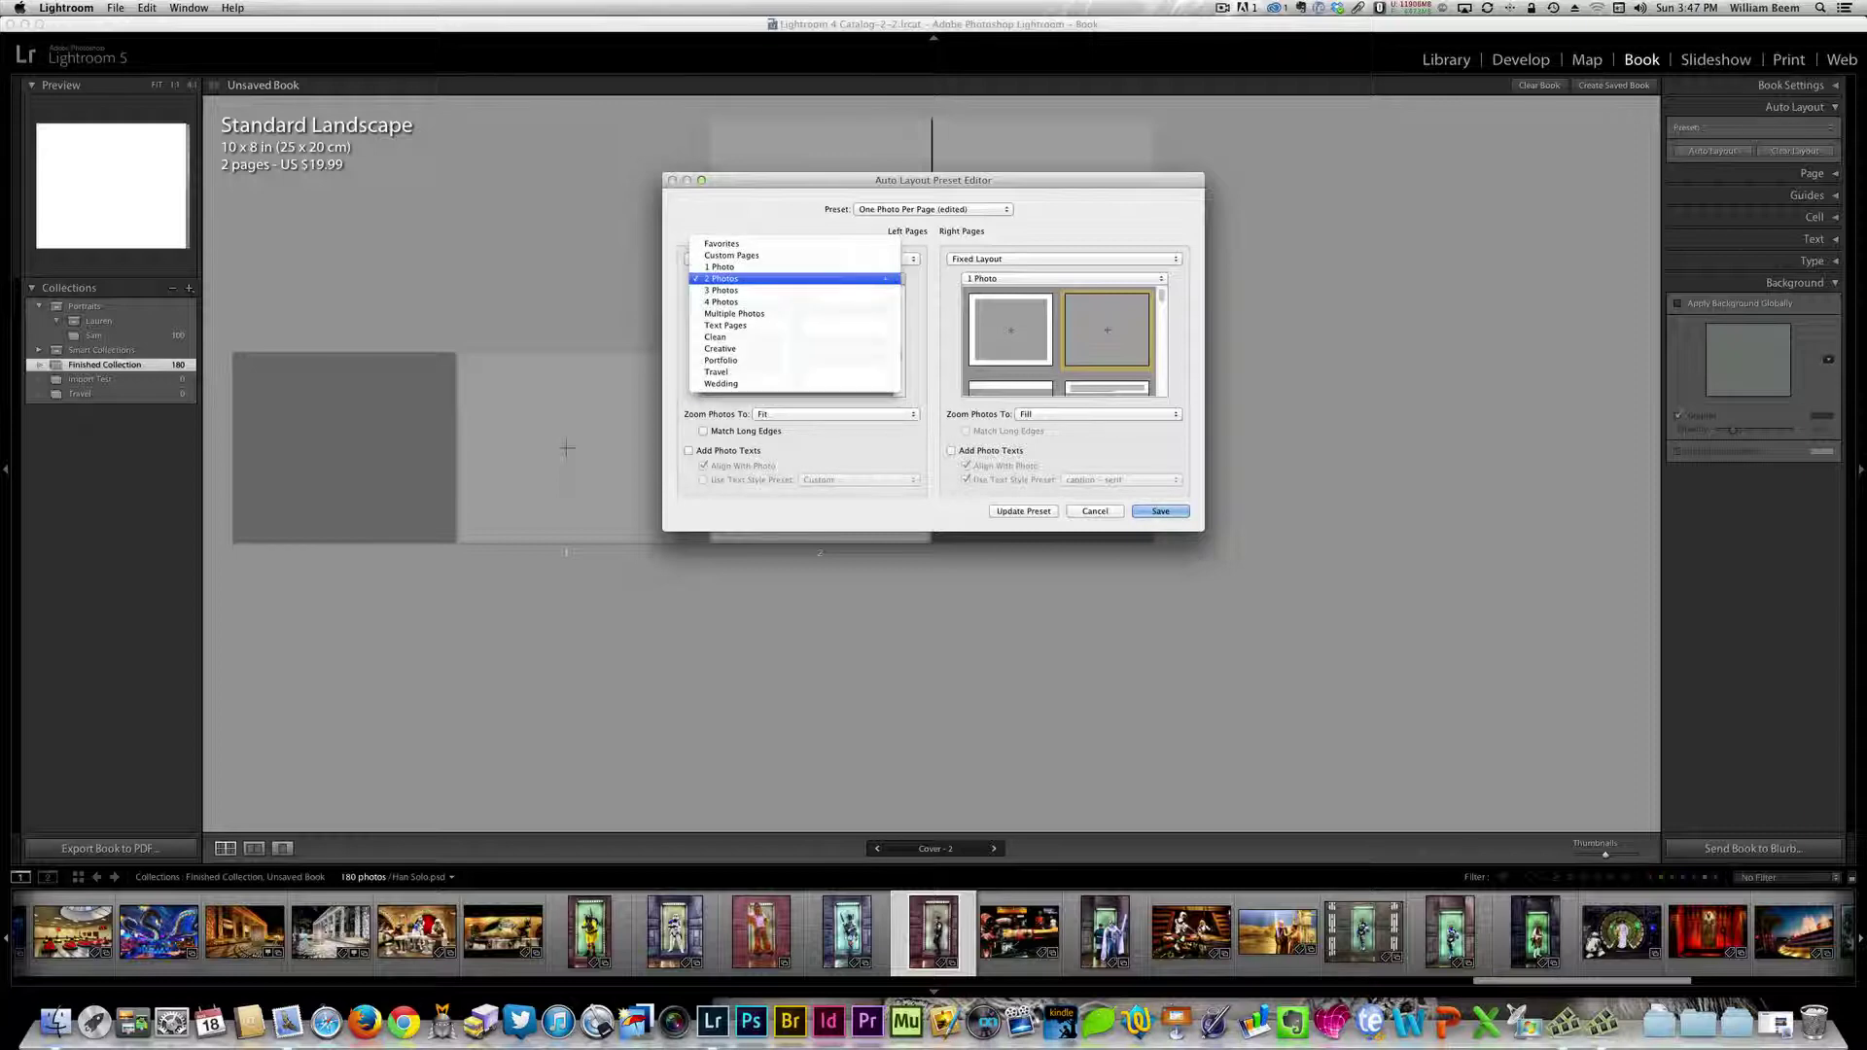
pyautogui.click(859, 313)
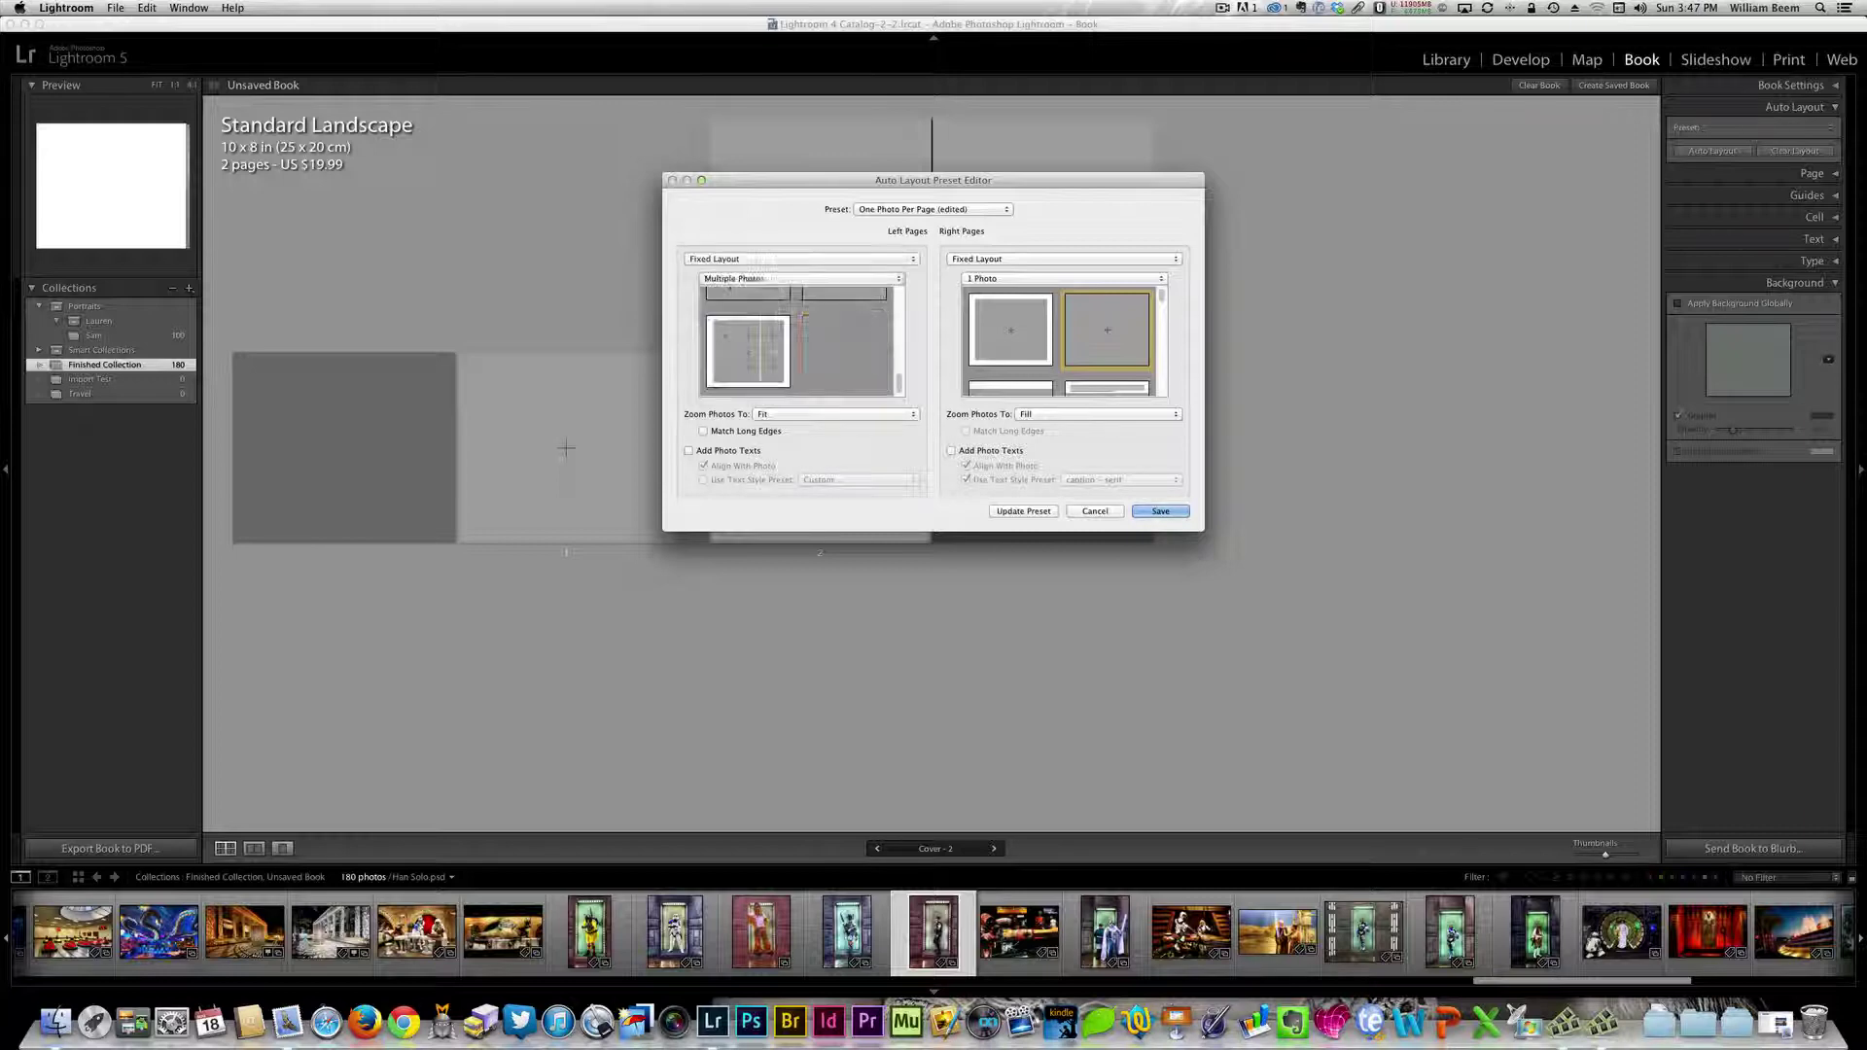
pyautogui.moveTo(897, 382); pyautogui.dragTo(897, 292)
# - Assign the left pages the 2 Photos template with two photos side by side inside a white border
pyautogui.click(861, 279)
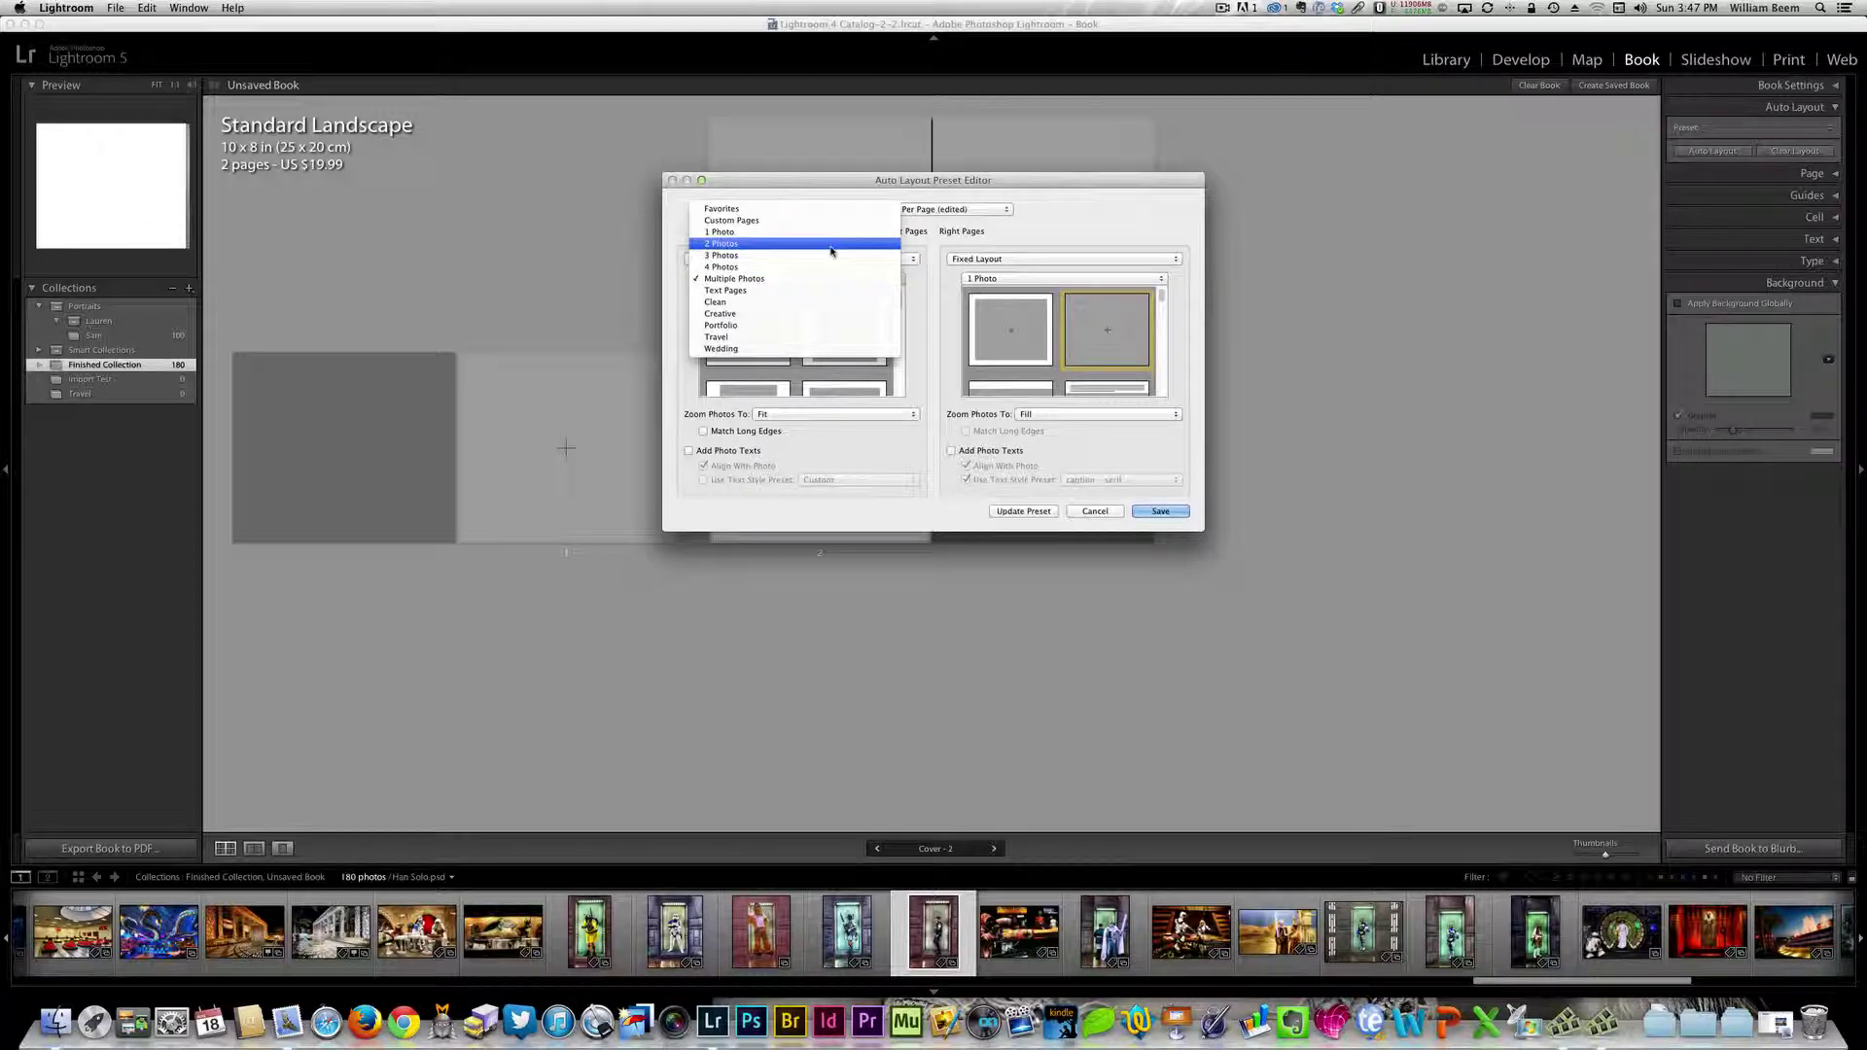
pyautogui.click(833, 243)
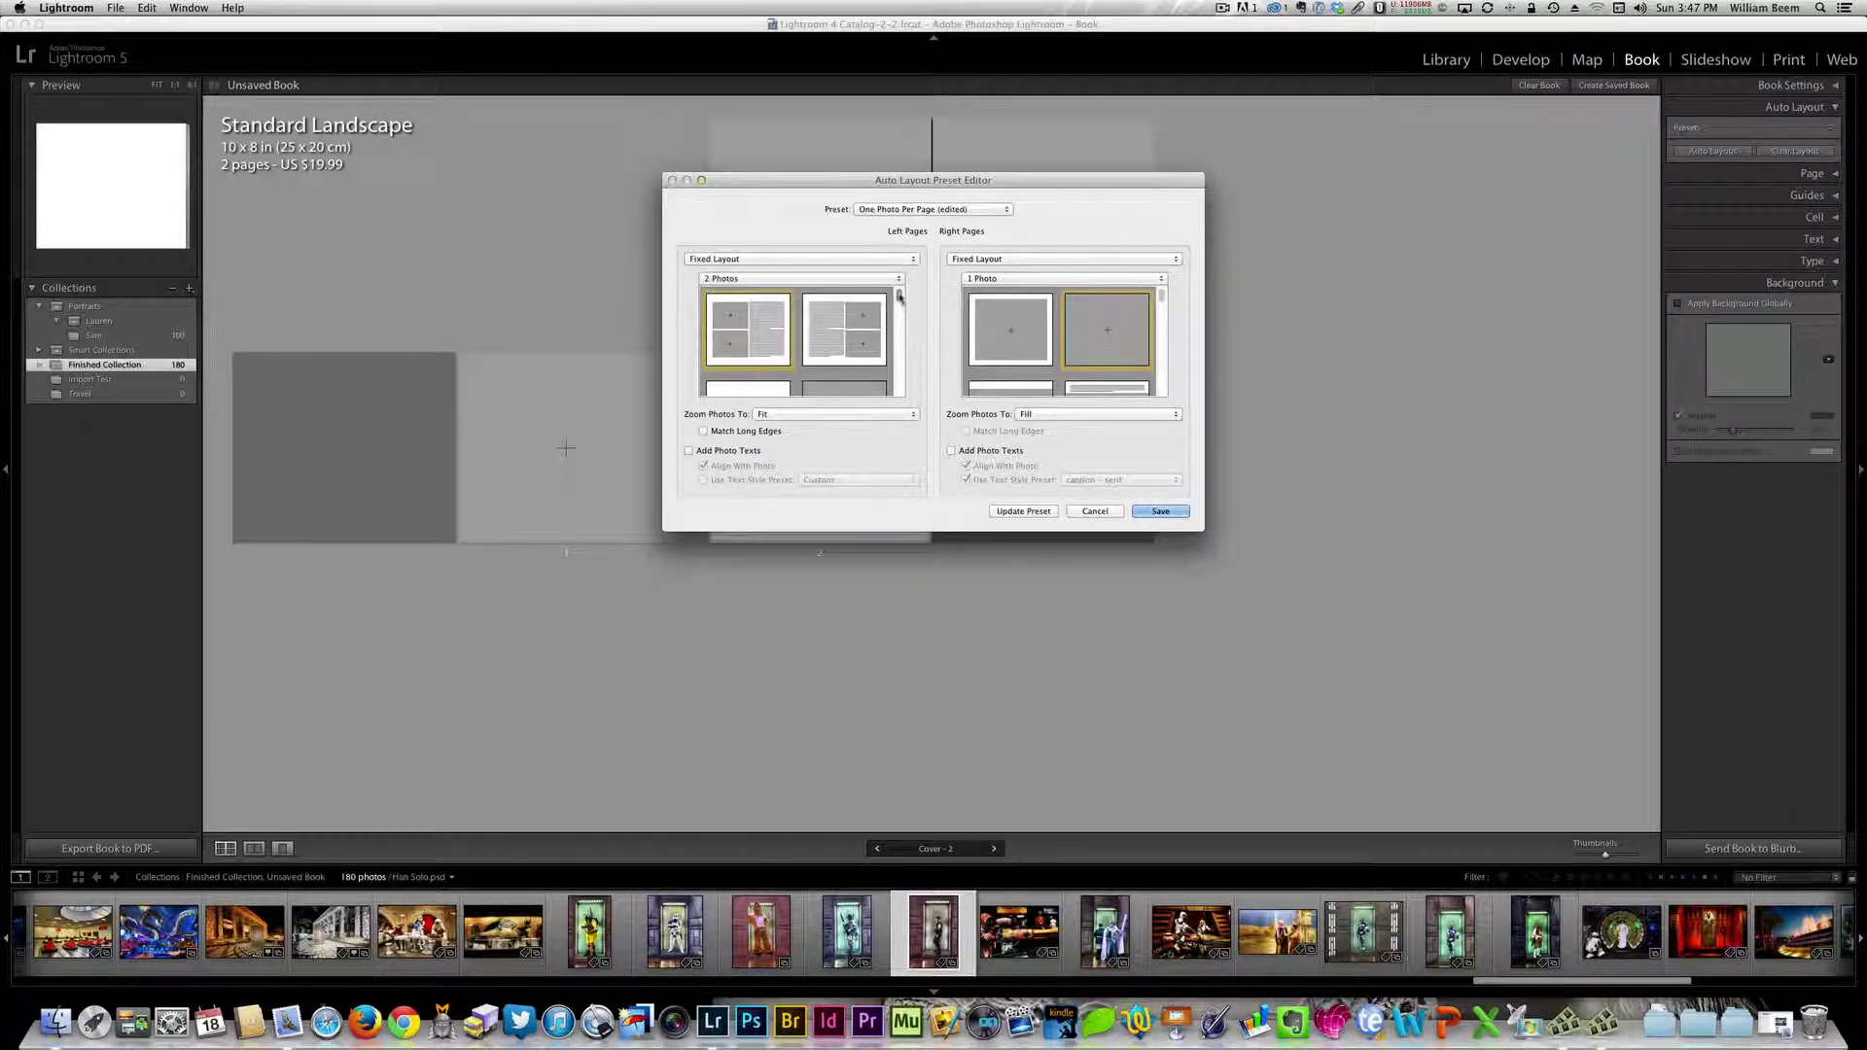
pyautogui.scroll(-5, 896, 300)
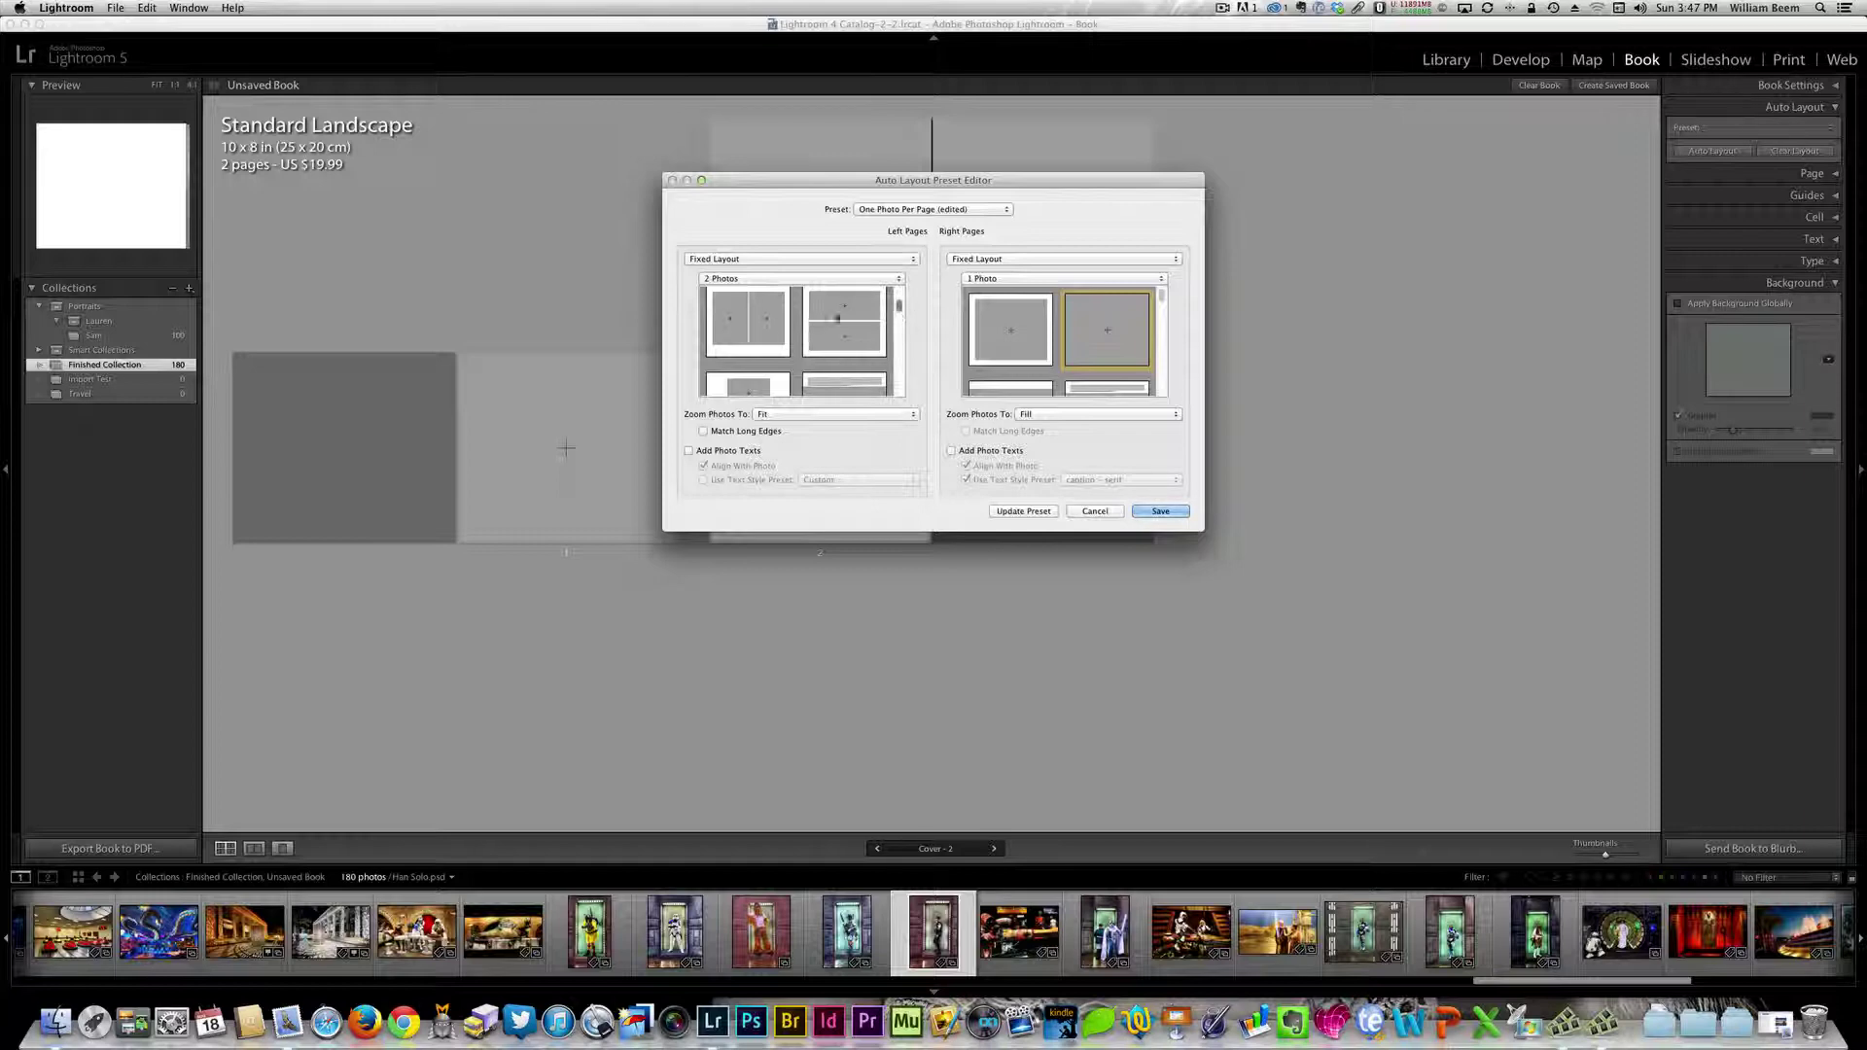
pyautogui.click(750, 334)
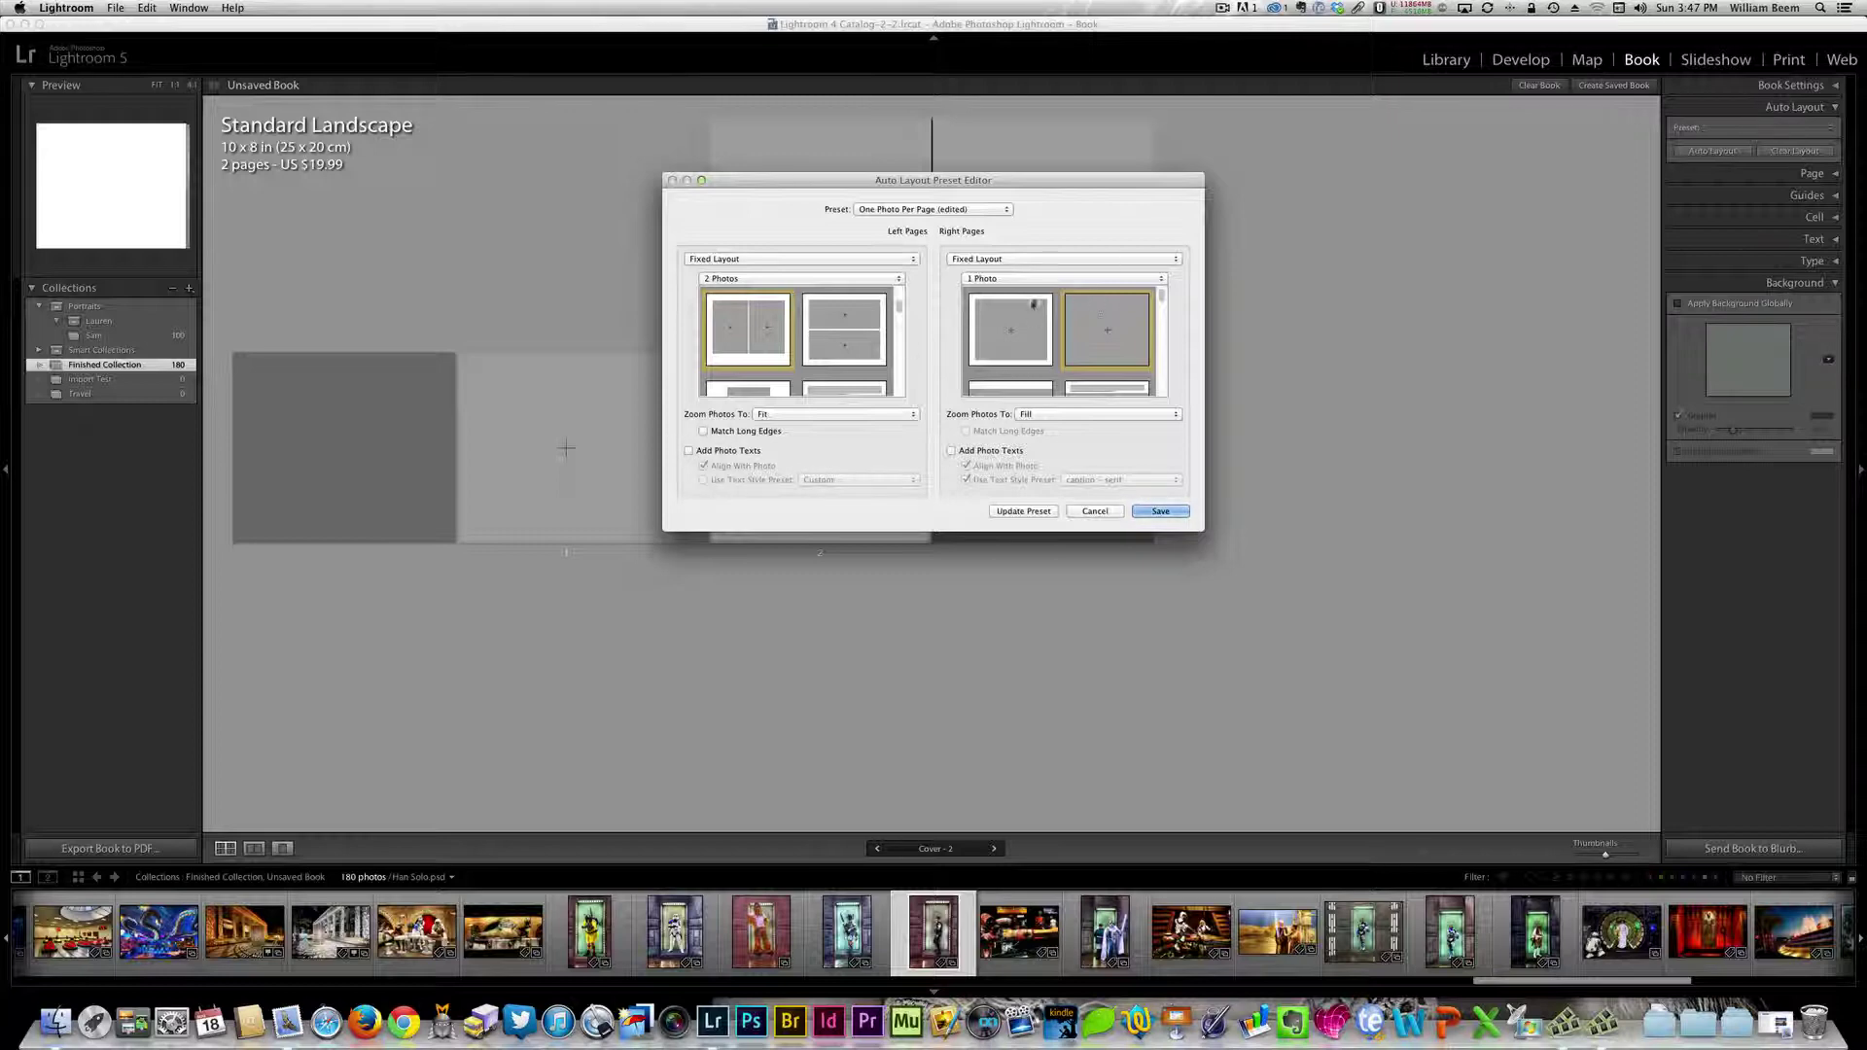
# - Try Random From Favorites for the right pages, and return them to Fixed Layout
pyautogui.click(1174, 260)
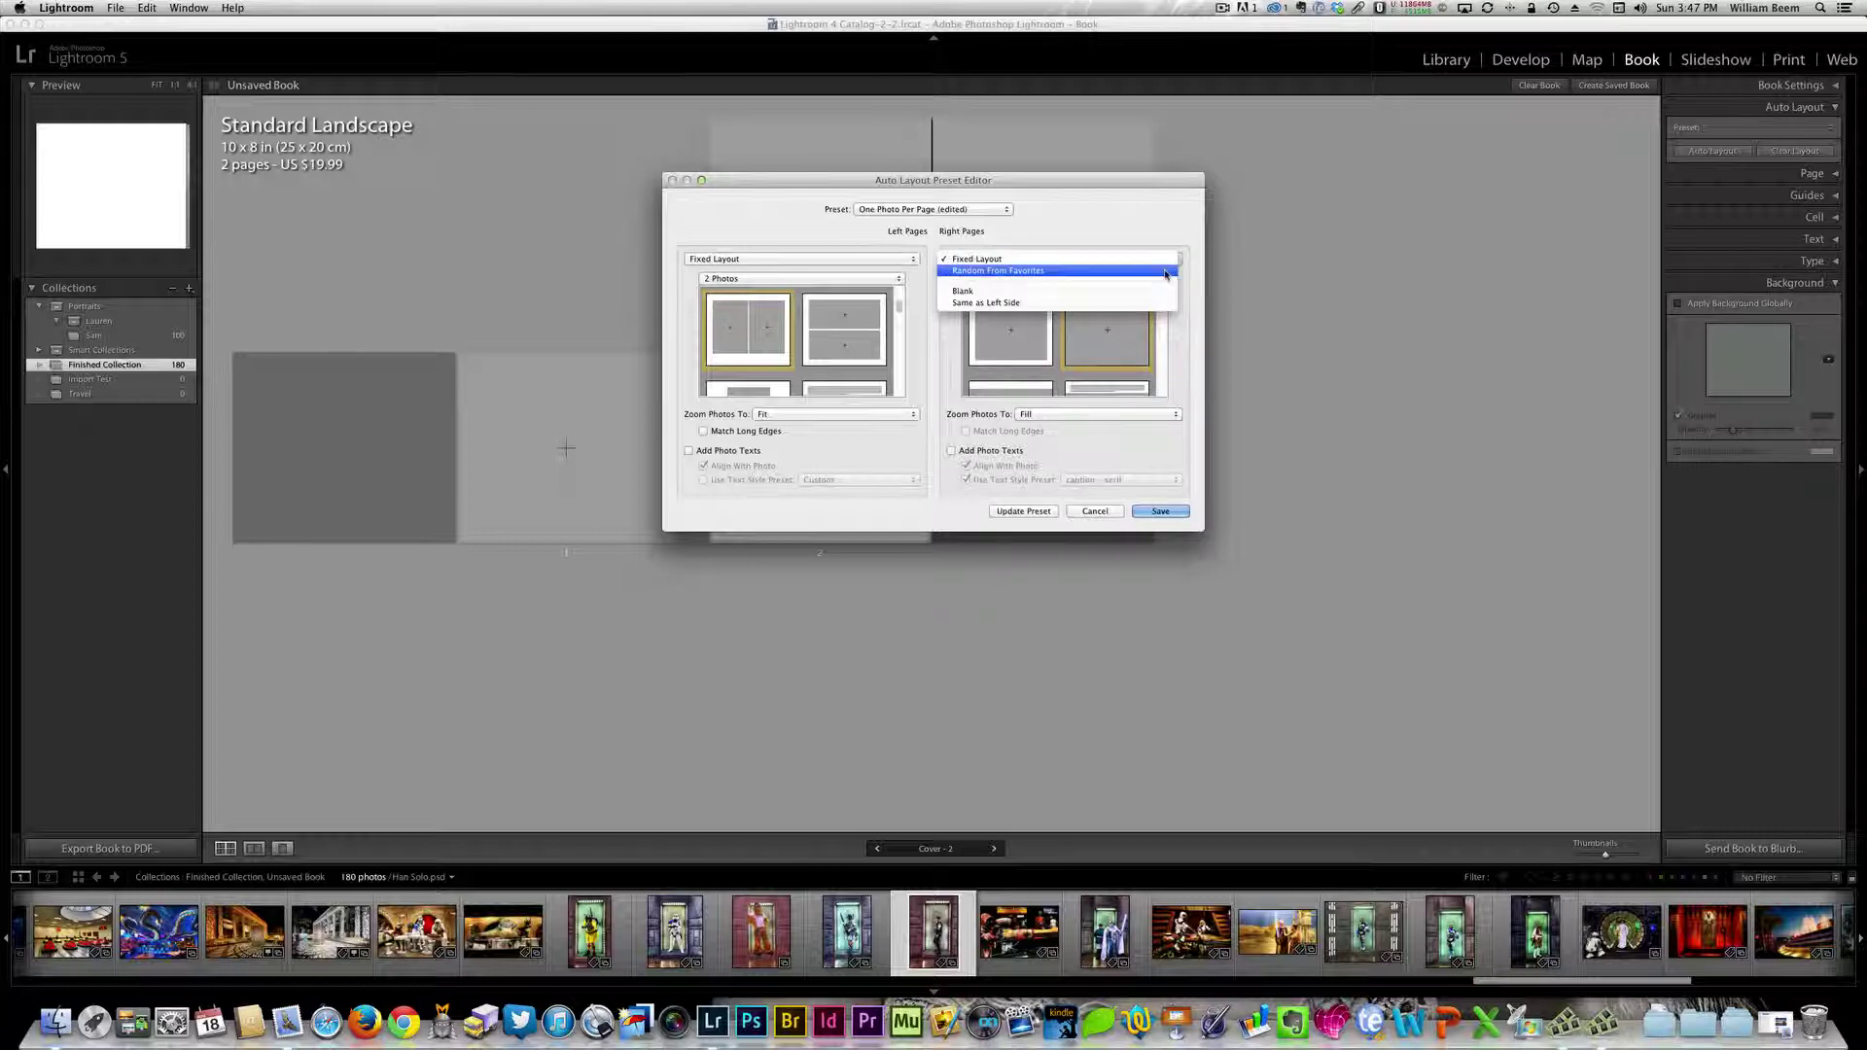
pyautogui.click(1166, 272)
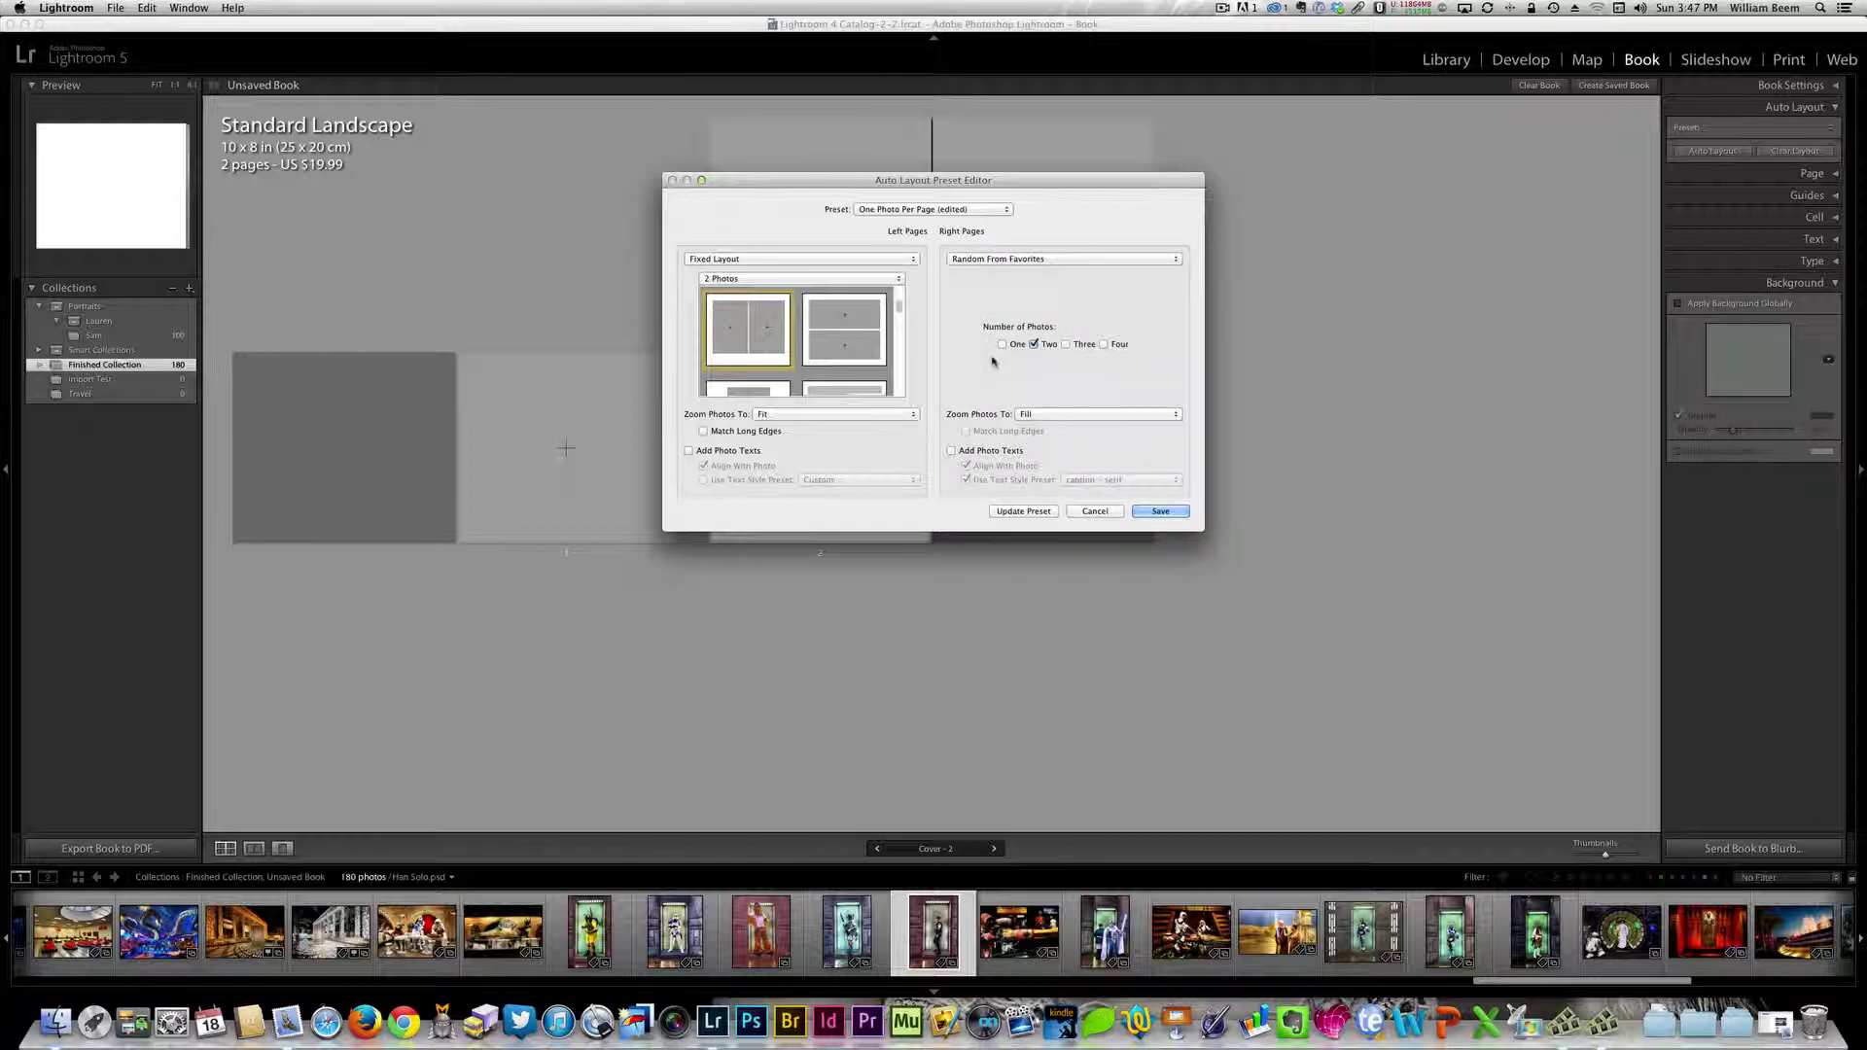
pyautogui.click(1145, 260)
pyautogui.click(1119, 248)
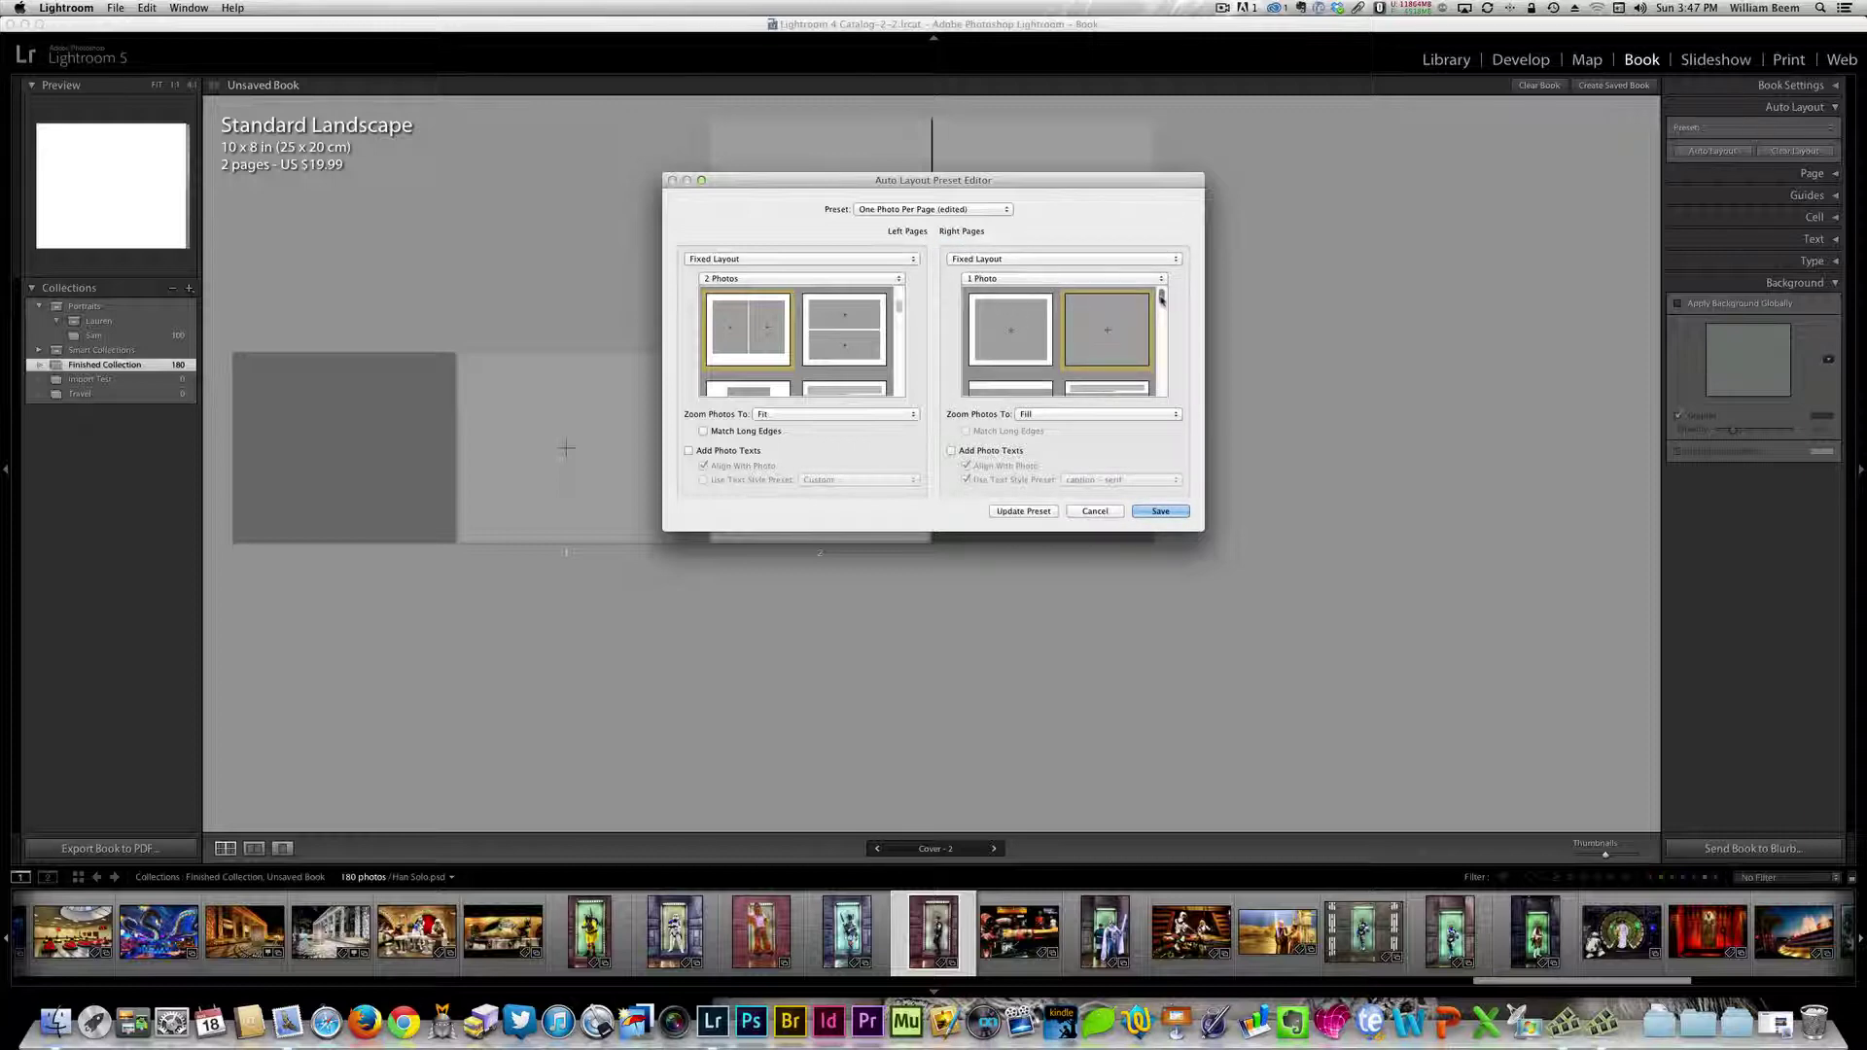
# - Assign the right pages the 1 Photo template with a single landscape photo framed by wide white margins
pyautogui.moveTo(1160, 298); pyautogui.dragTo(1158, 300)
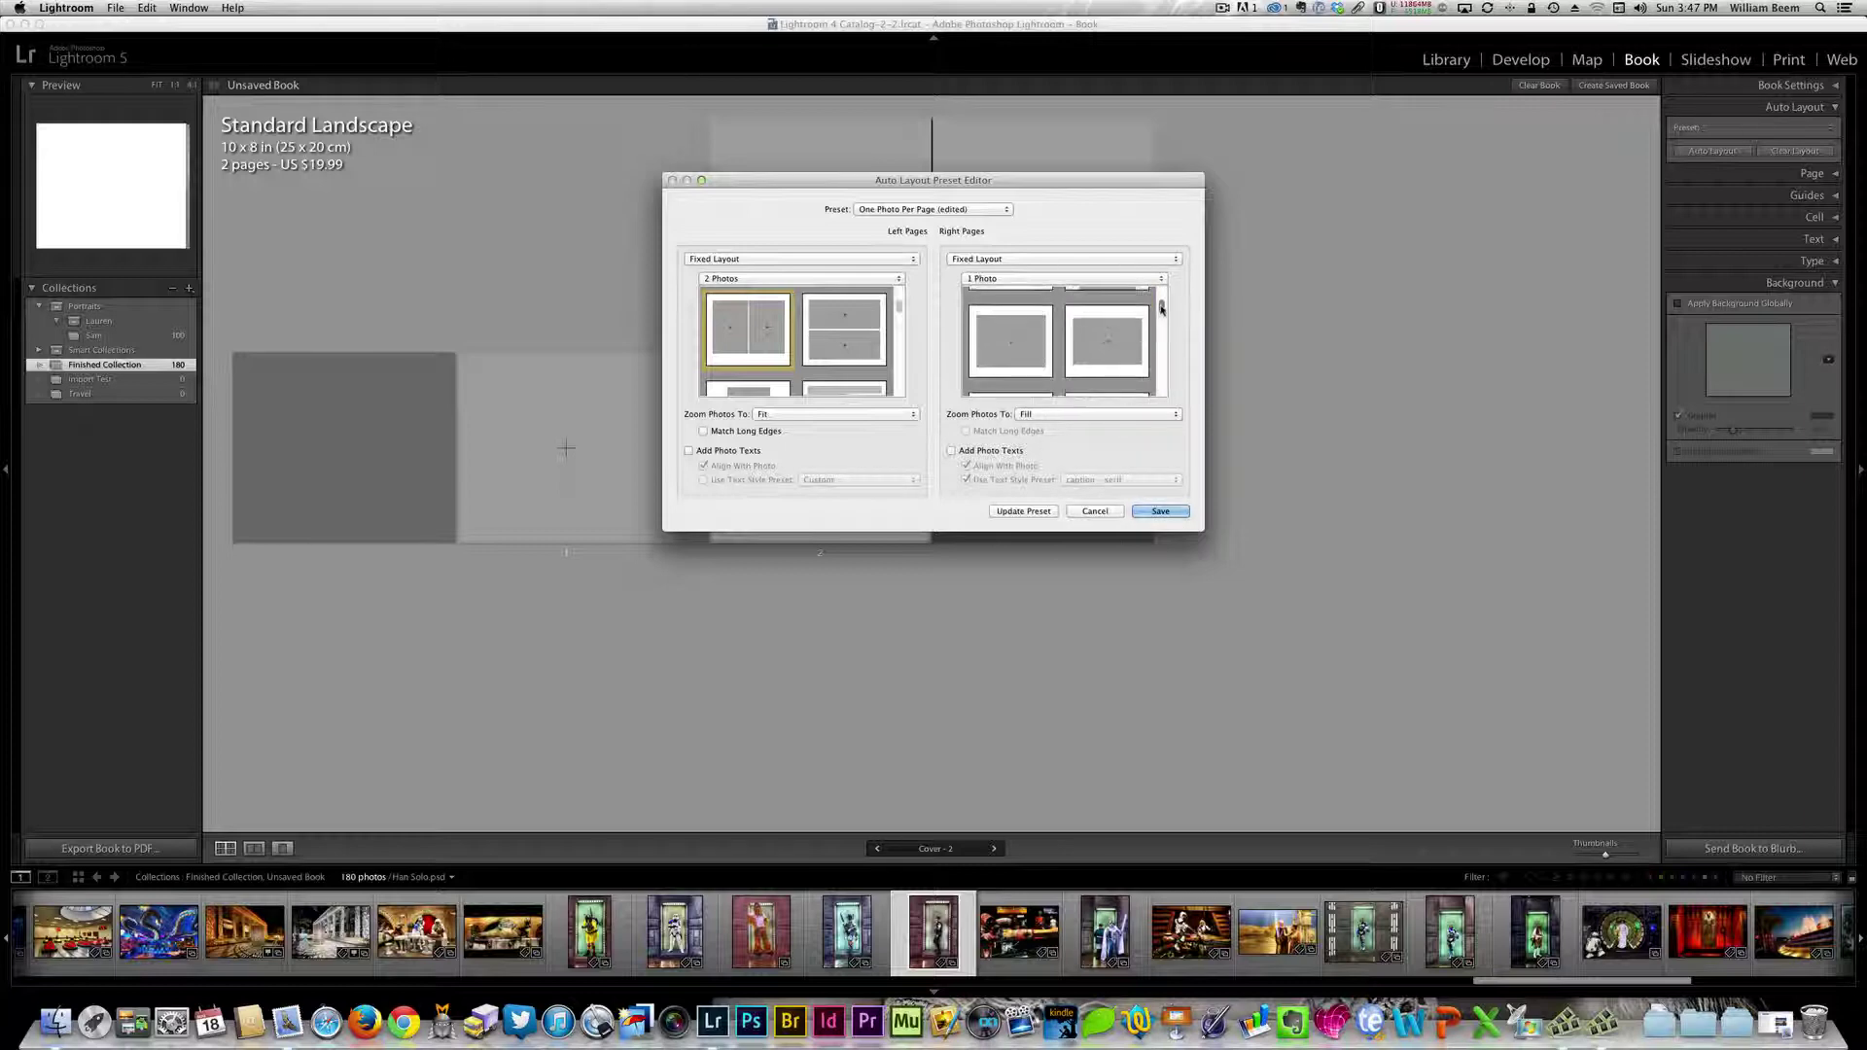
pyautogui.click(1101, 324)
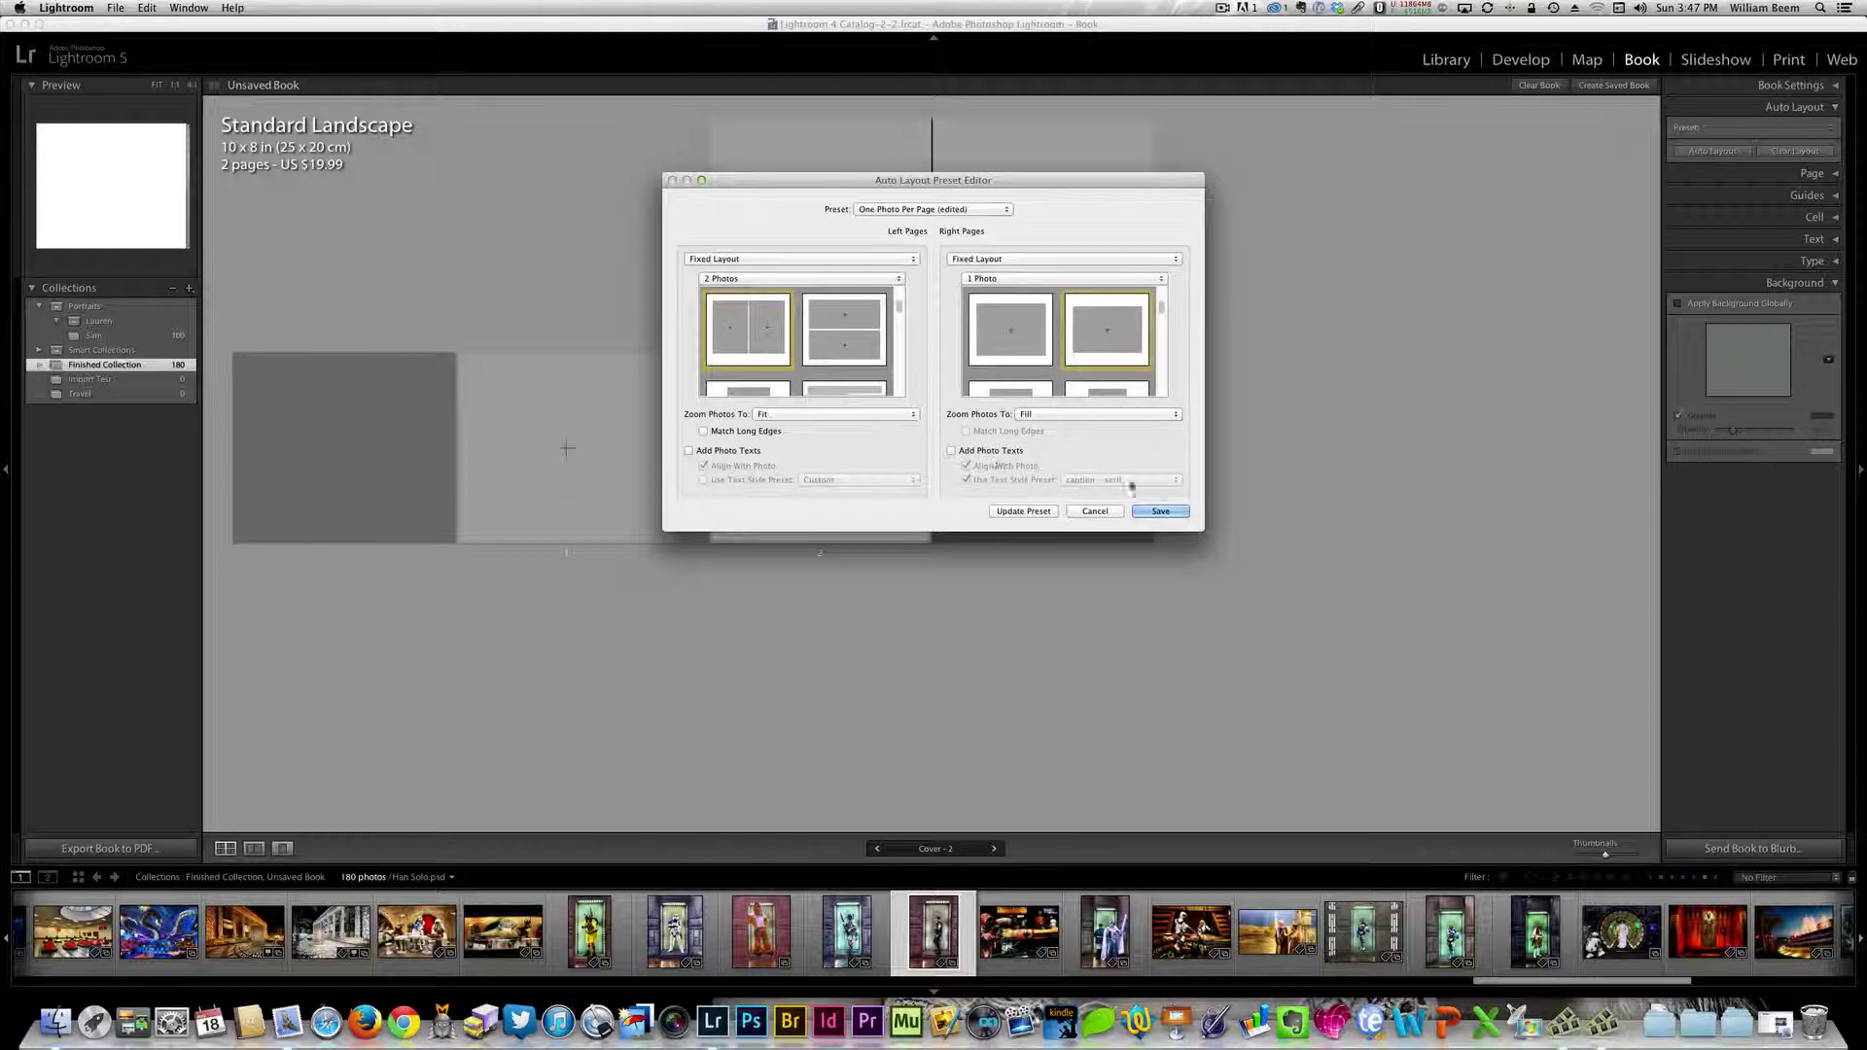
# - Update the One Photo Per Page preset with the edits and auto-lay out the book with it
pyautogui.click(1026, 512)
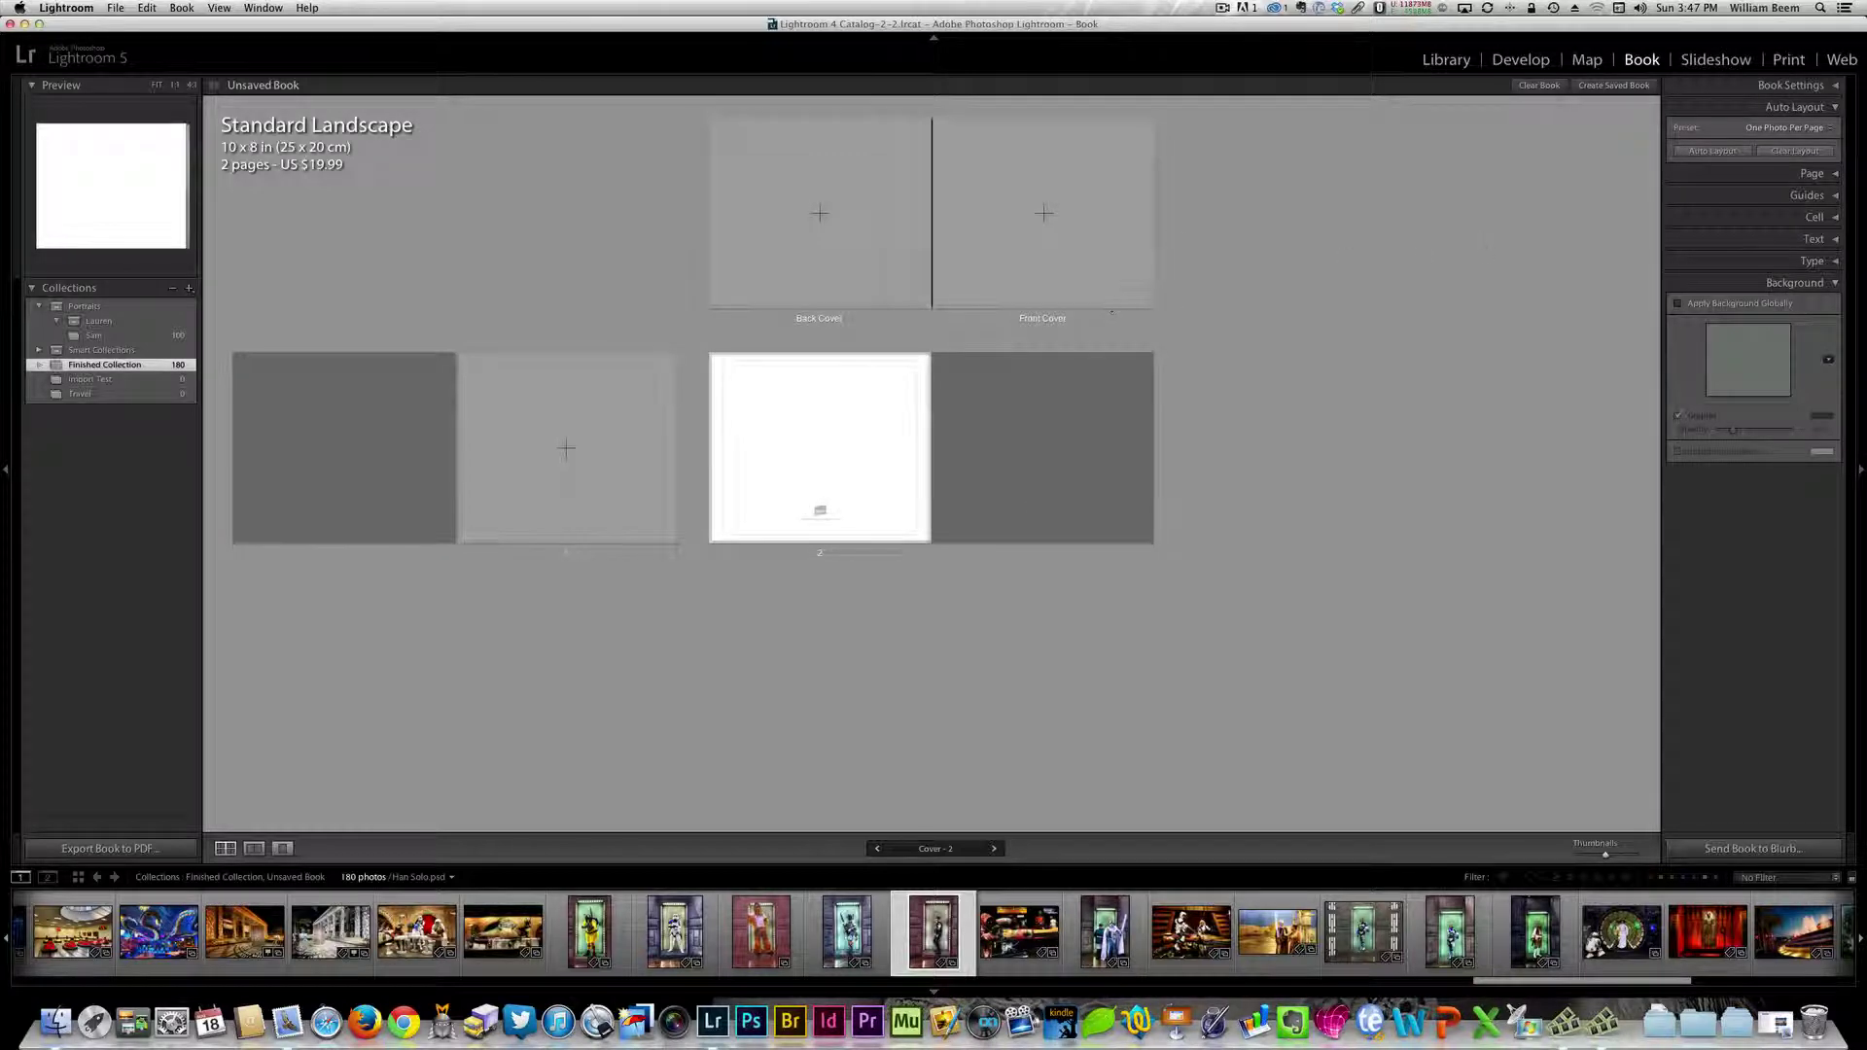
pyautogui.click(1711, 152)
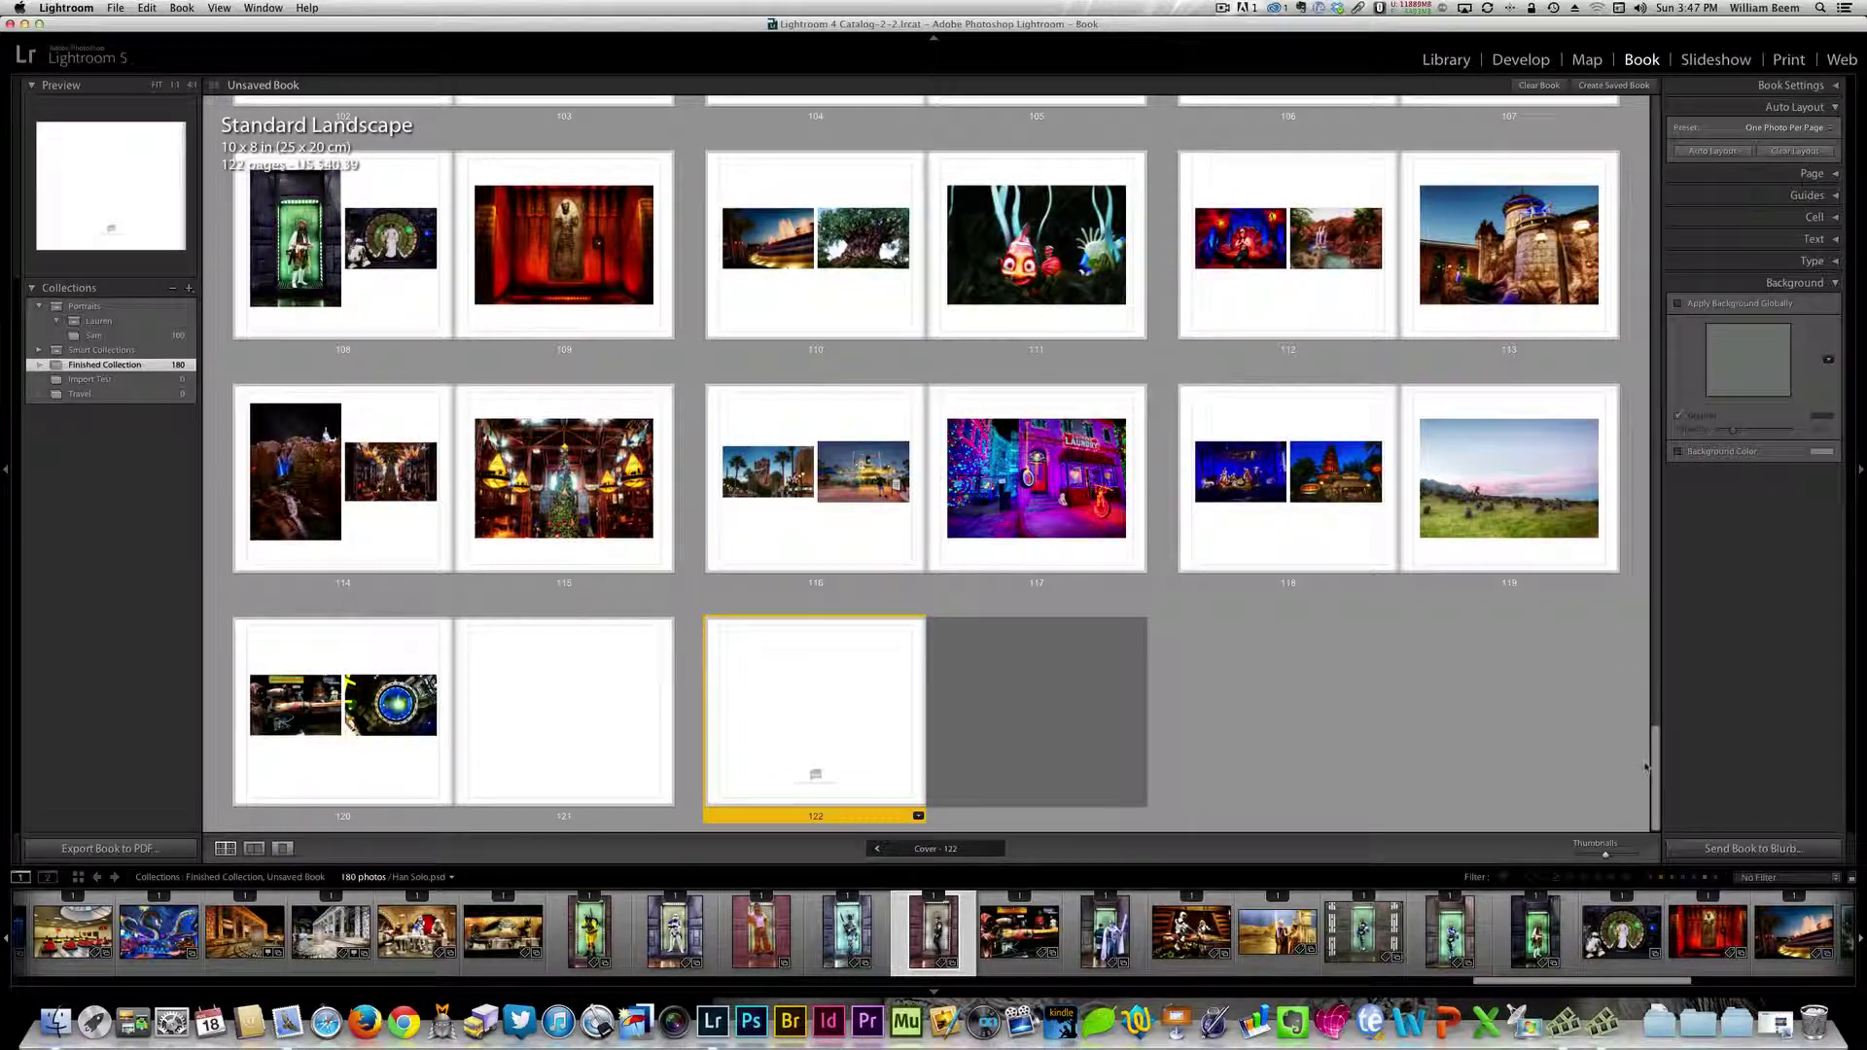
# - Review the automatically laid-out spreads and the available auto layout presets without changing the current preset
pyautogui.moveTo(1653, 768); pyautogui.dragTo(1653, 685)
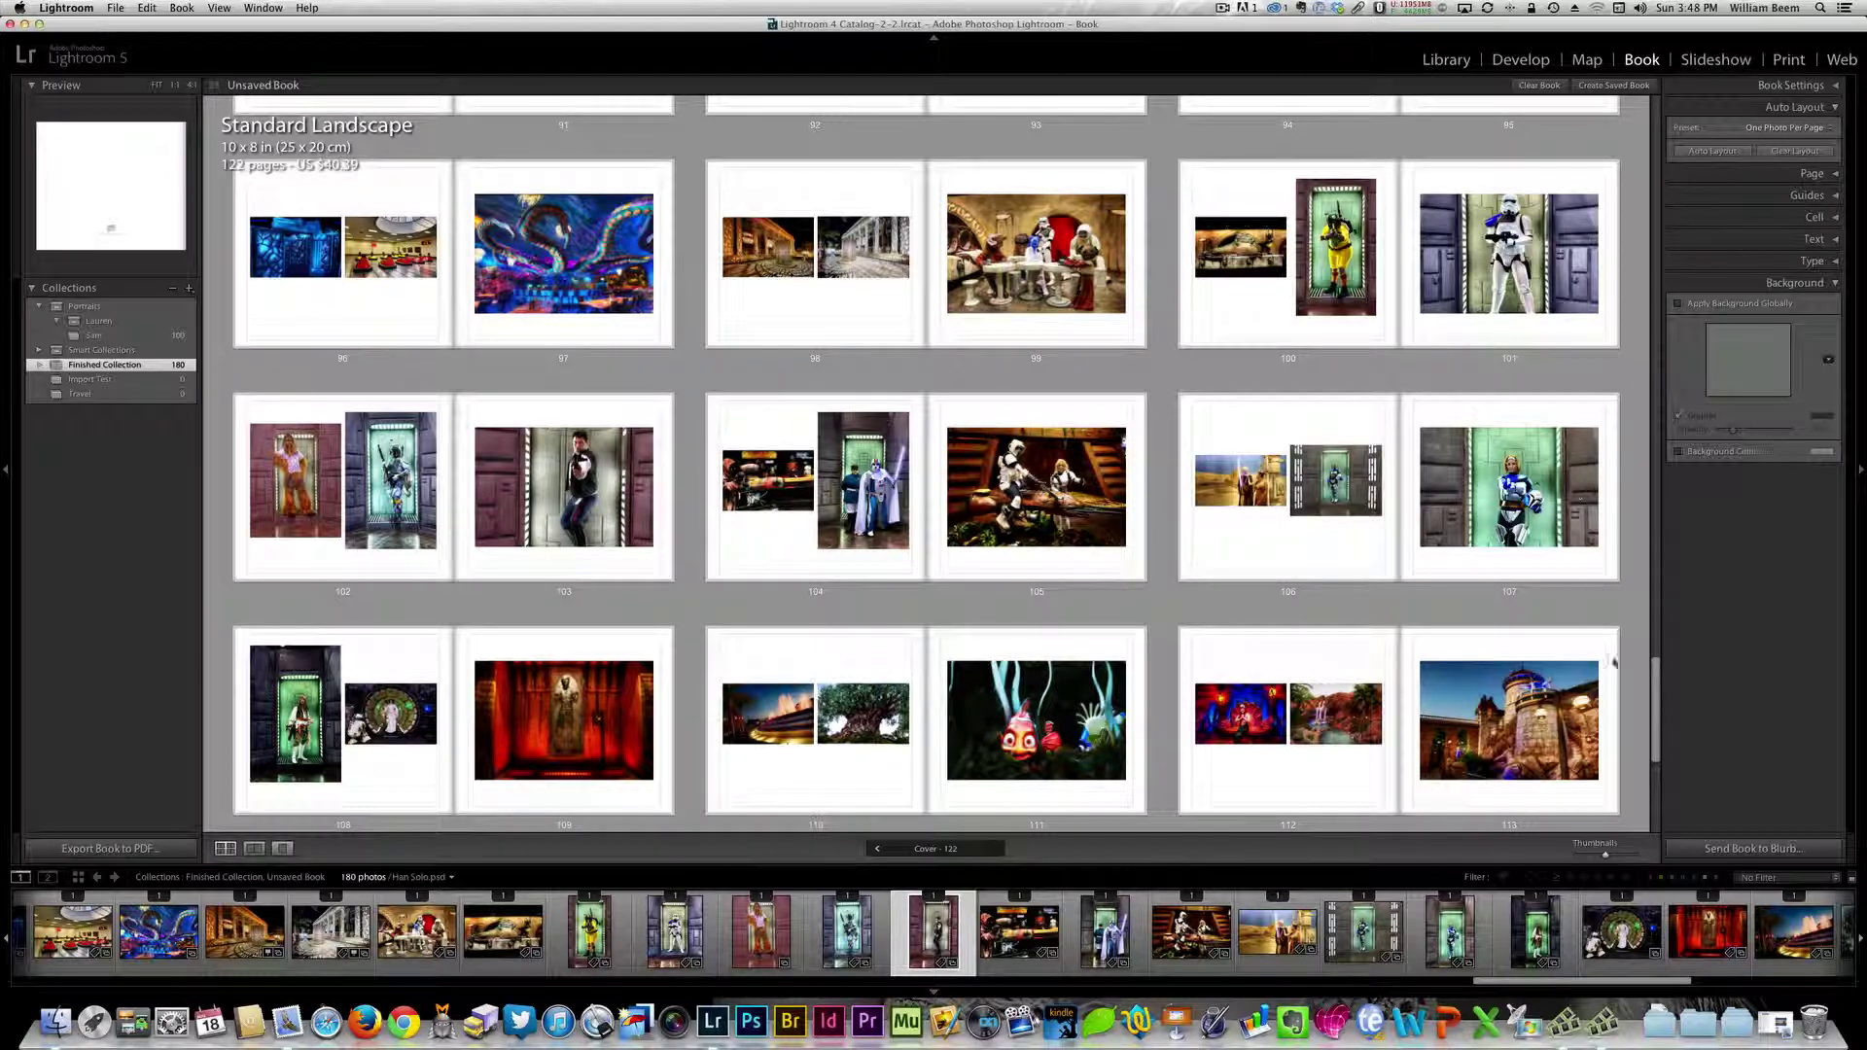
pyautogui.scroll(10, 1660, 698)
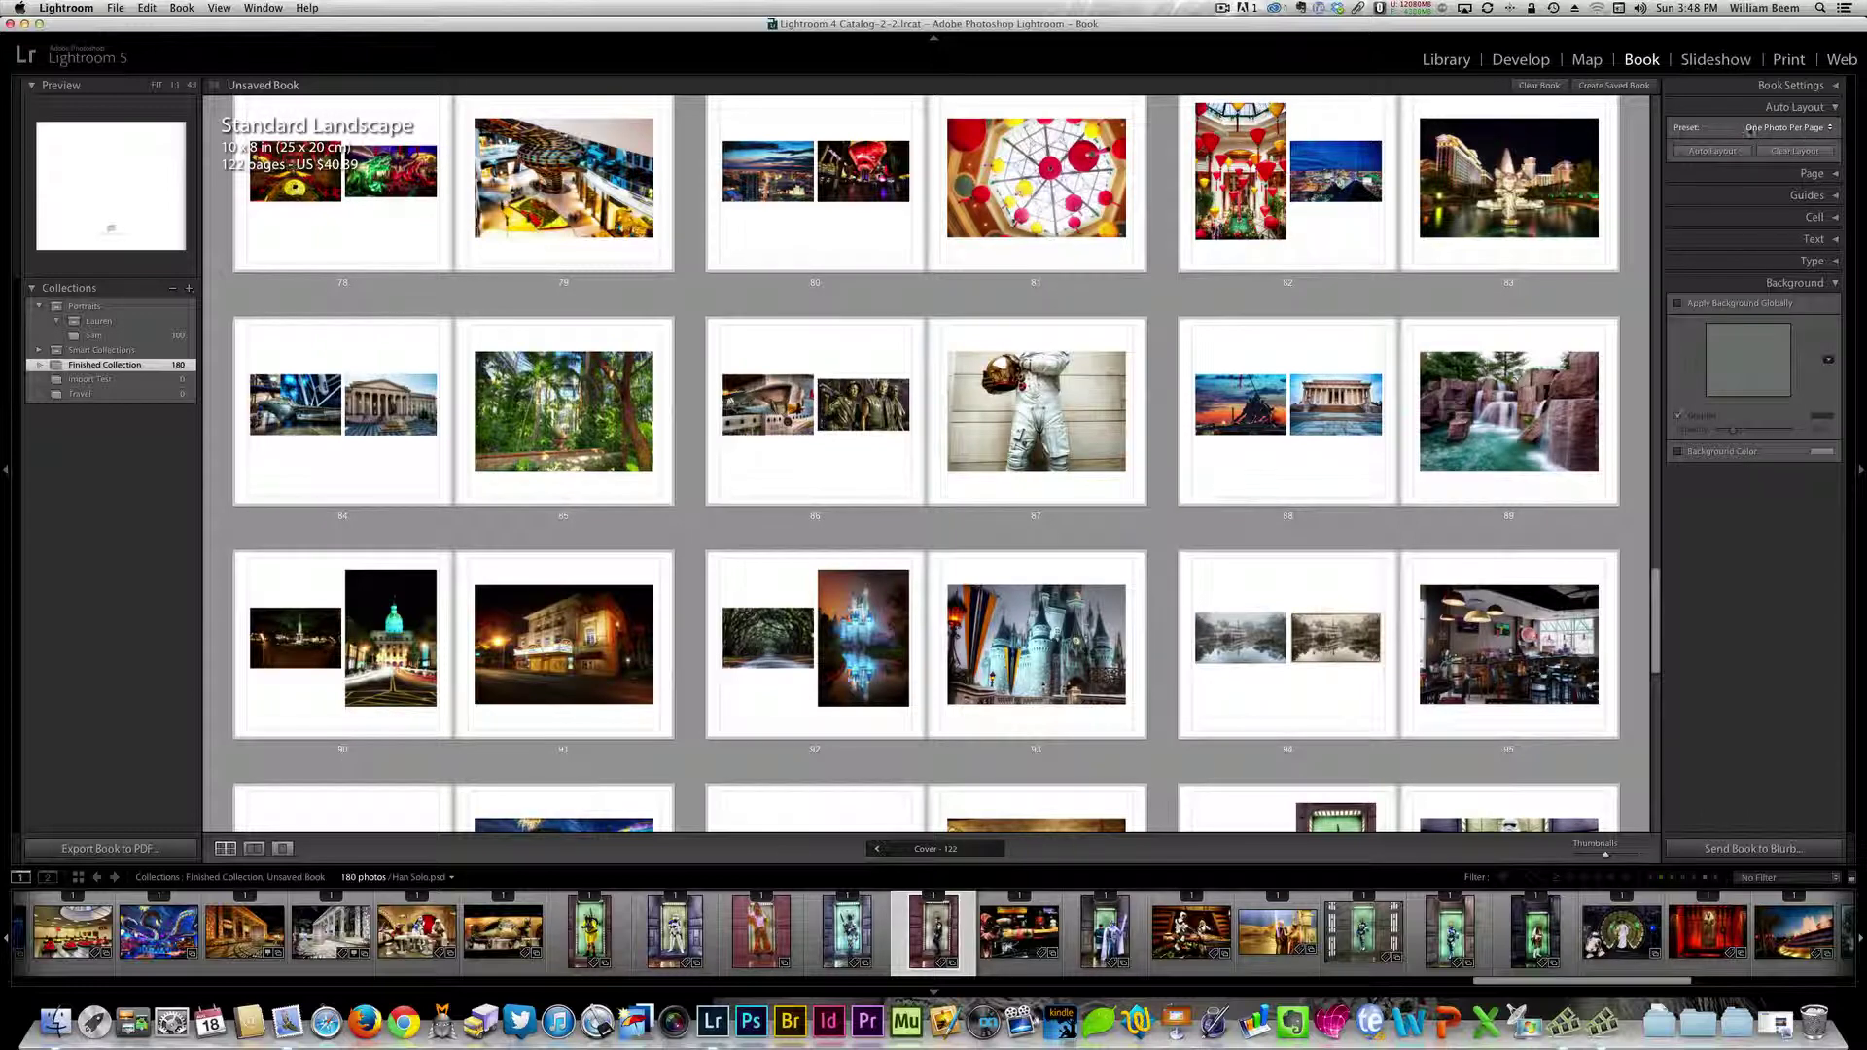
pyautogui.click(1751, 131)
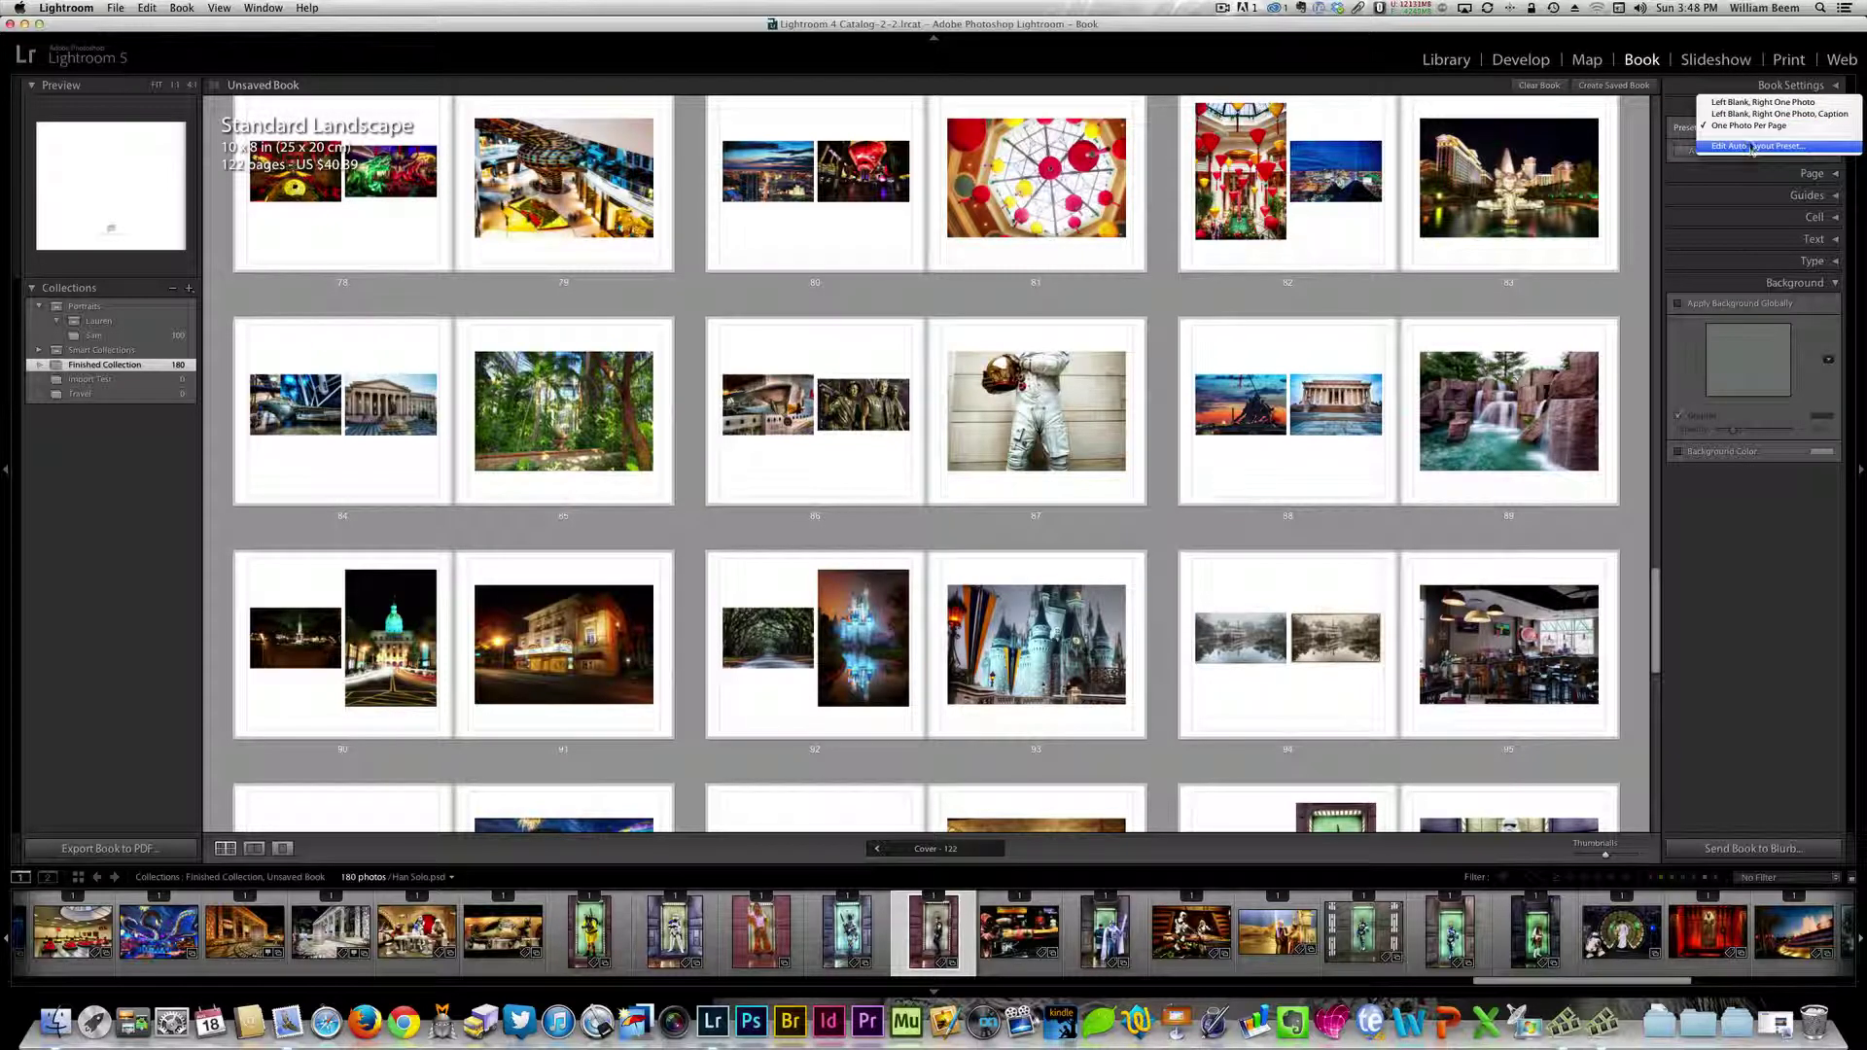
pyautogui.click(1684, 107)
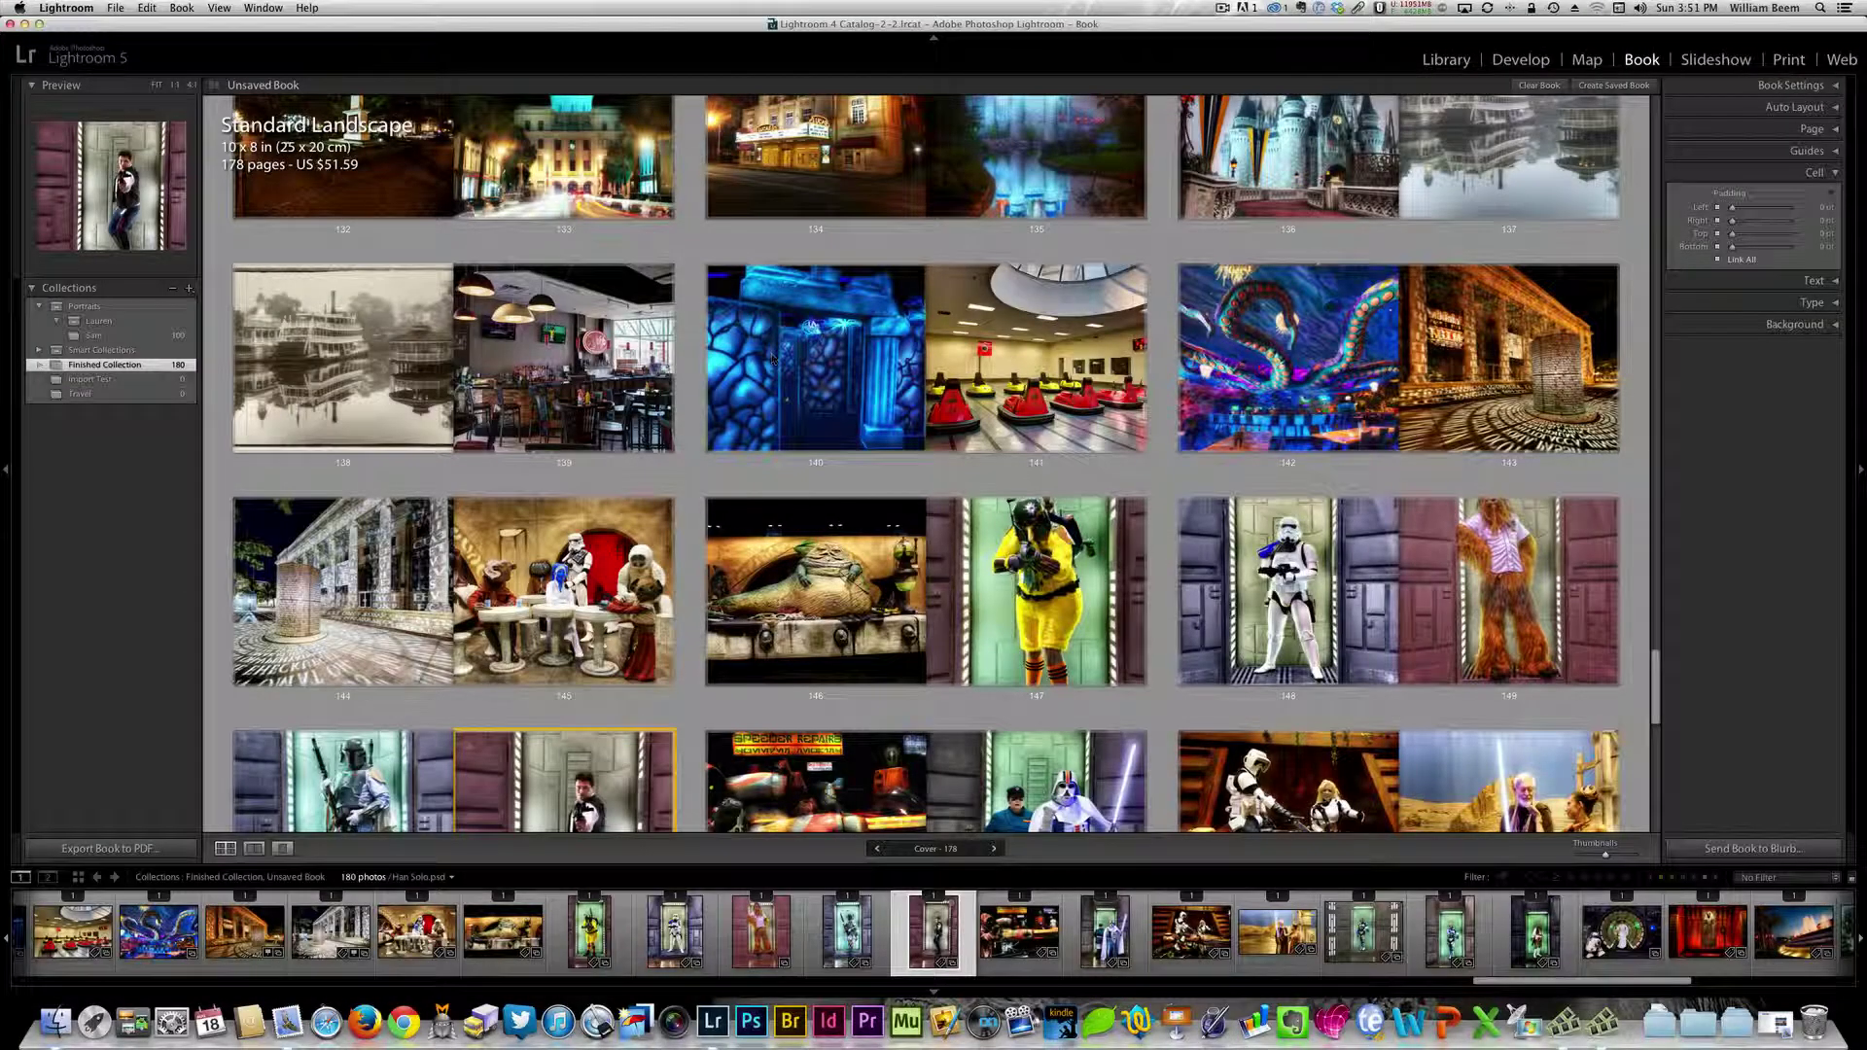
# - Examine the 1 Photo and 2 Photos templates available for page 140
pyautogui.click(821, 384)
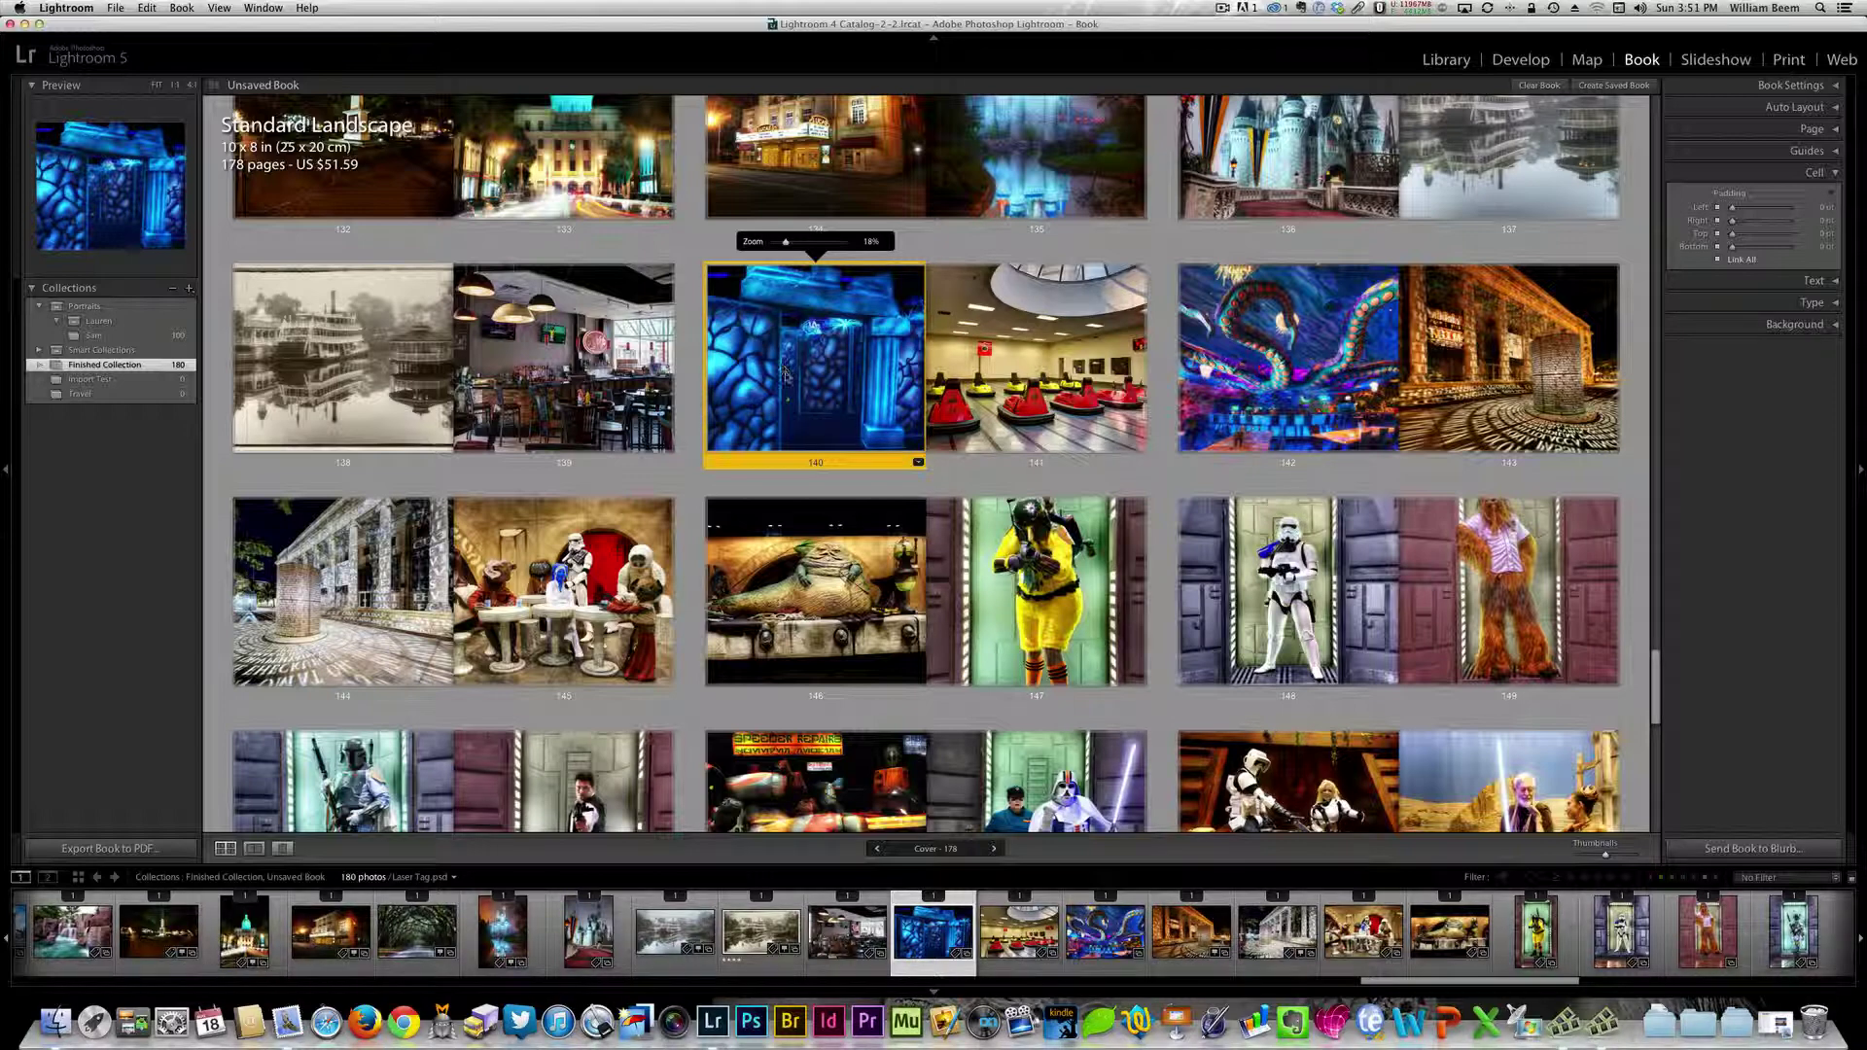
pyautogui.click(918, 464)
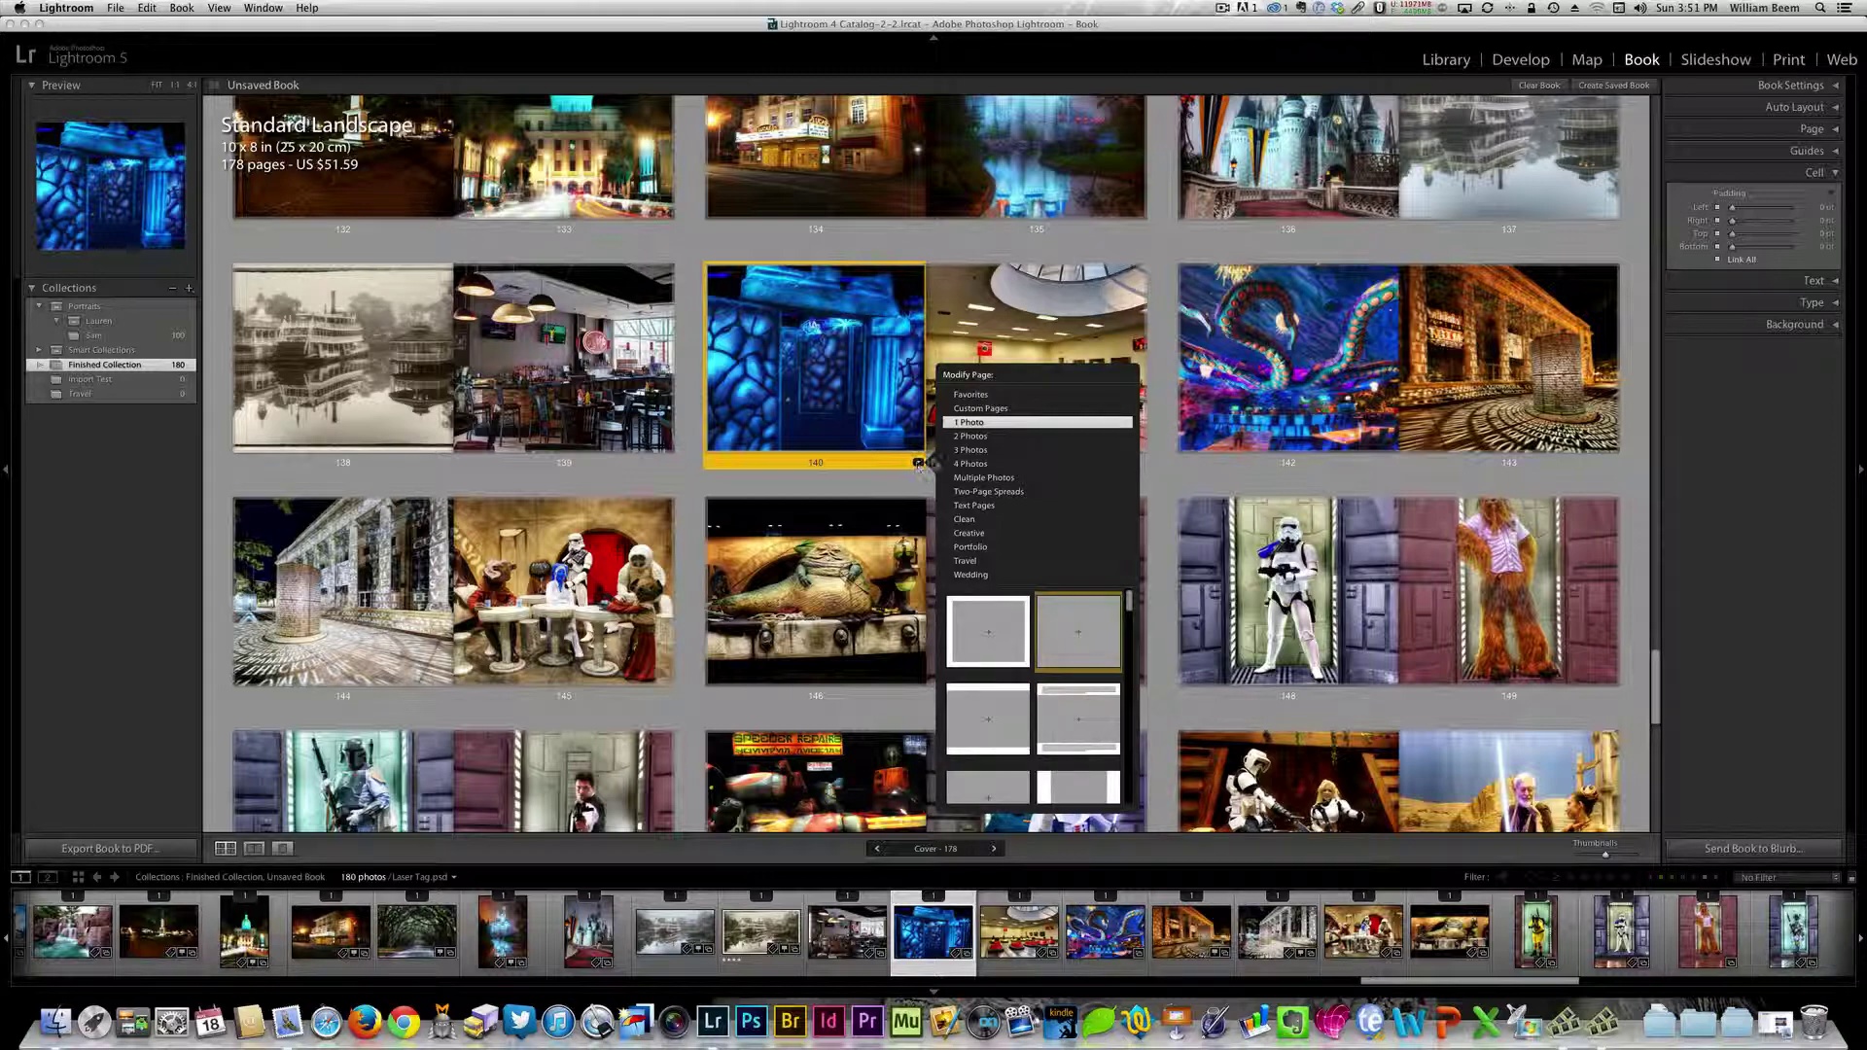
pyautogui.click(977, 438)
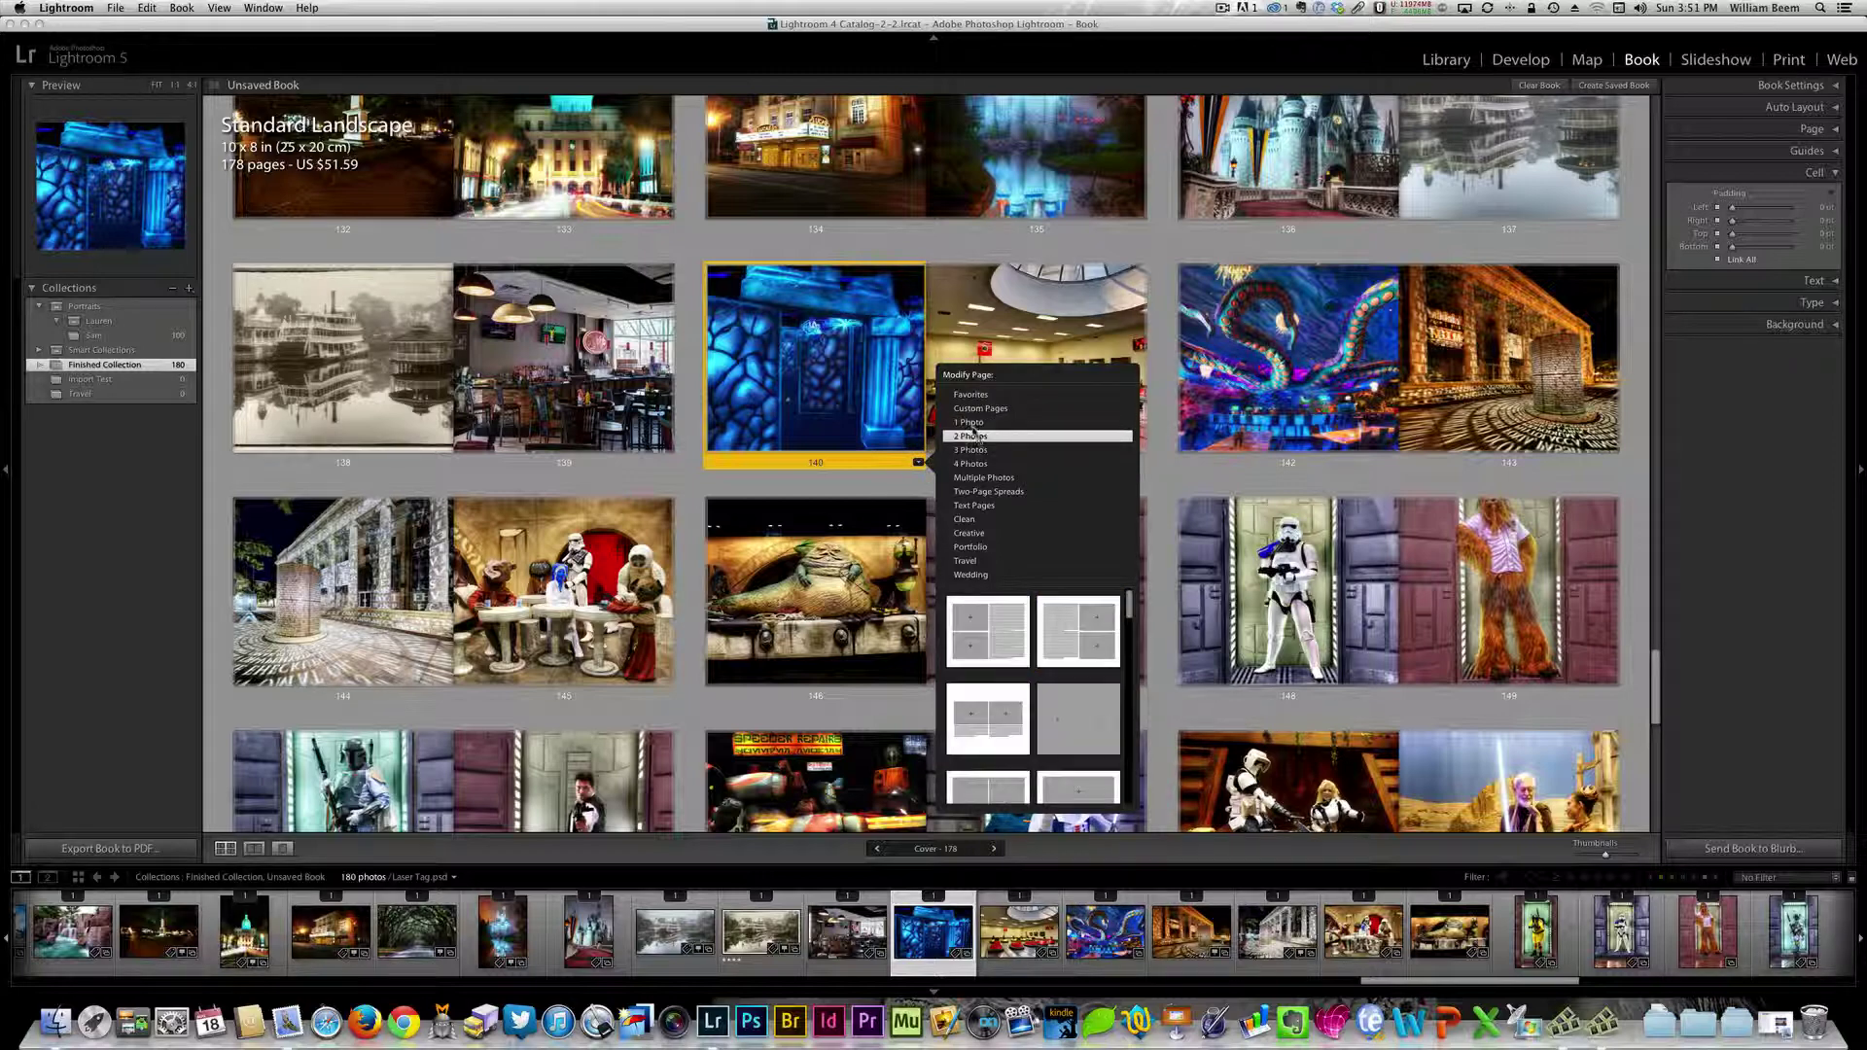
pyautogui.click(972, 423)
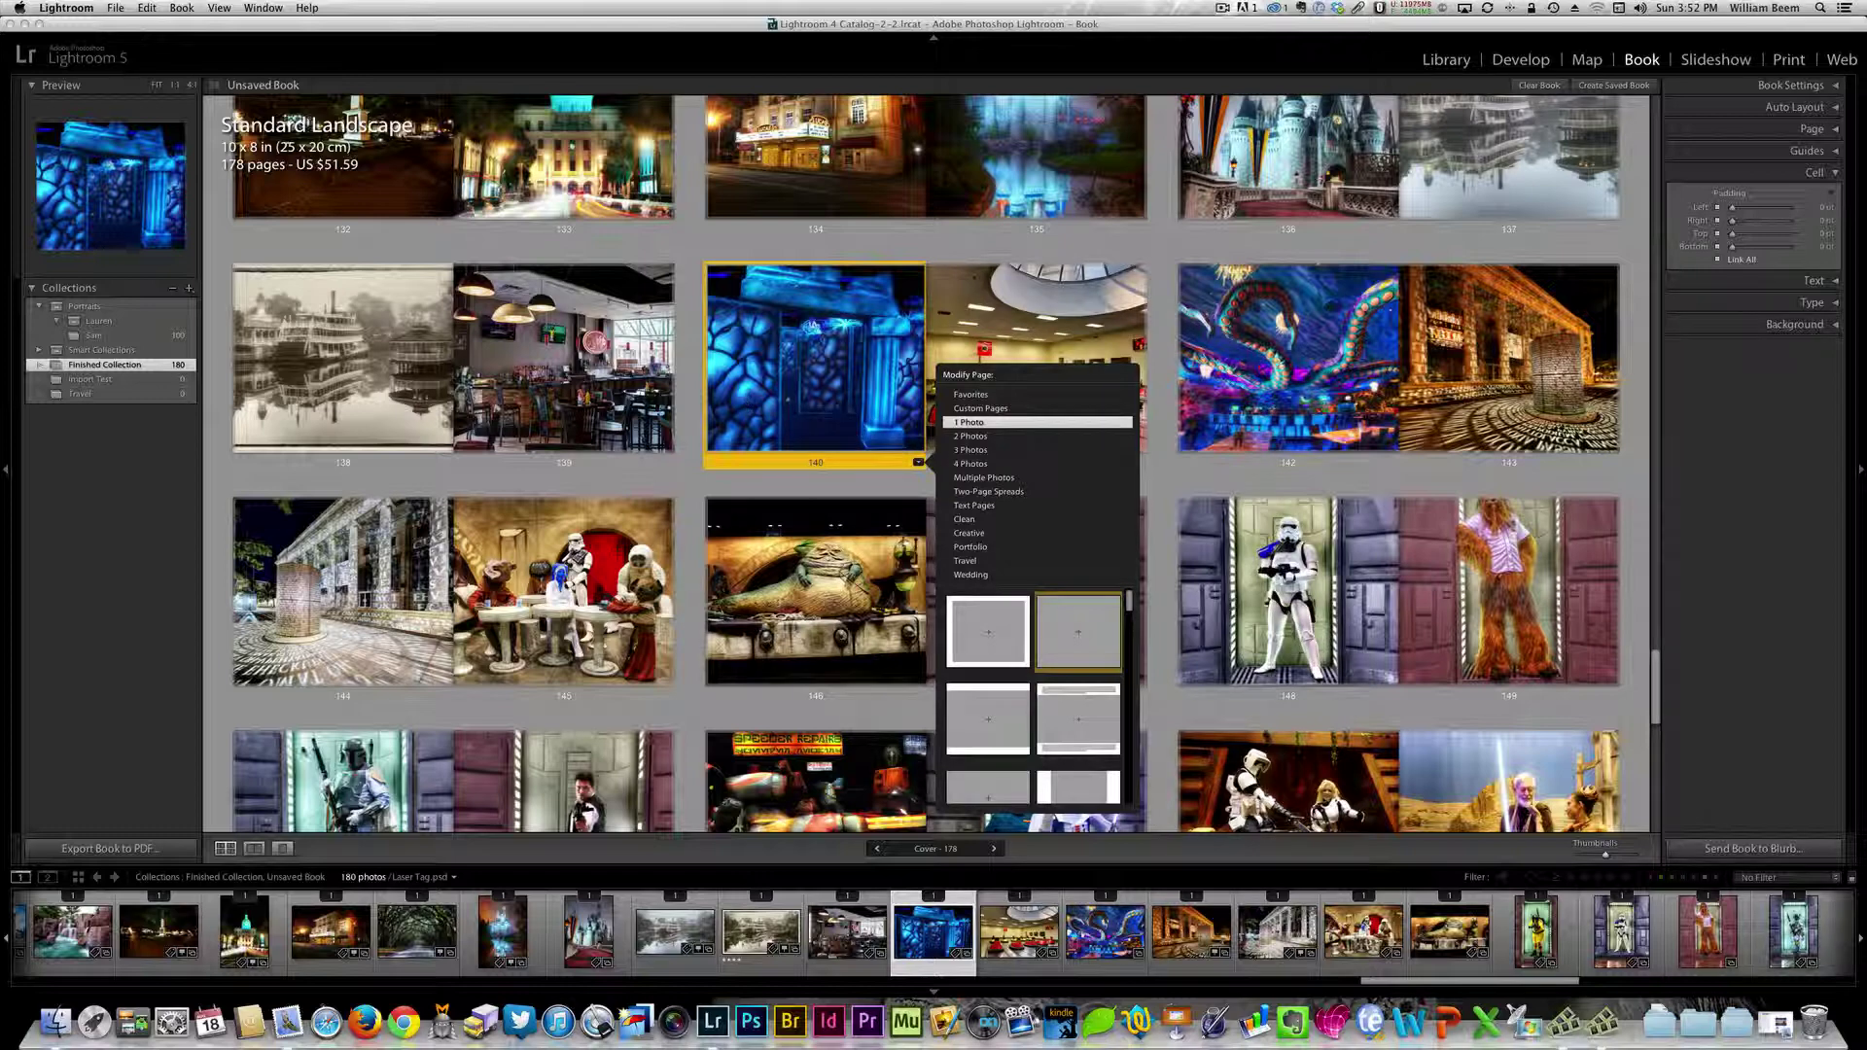
# - Show pages 140 and 141 as a spread, shift the photo on page 140 within its cell and set its zoom to 21%
pyautogui.click(254, 848)
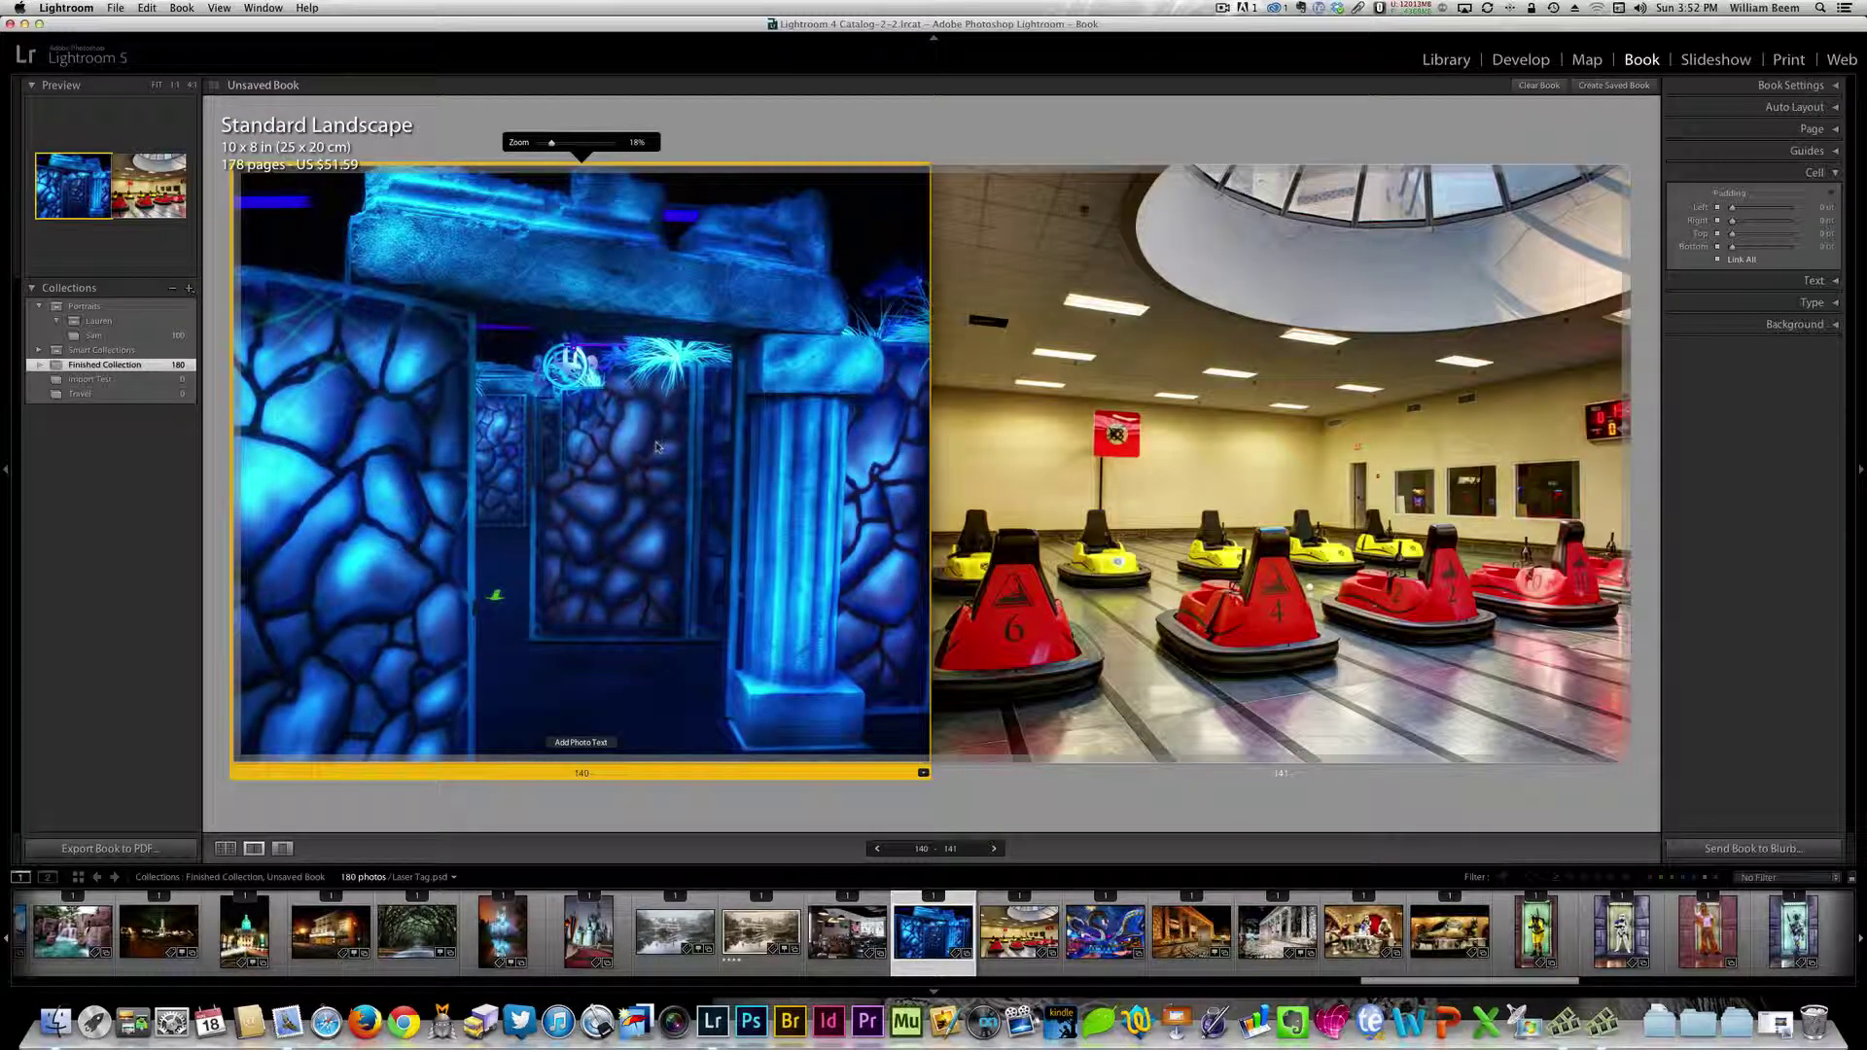
pyautogui.moveTo(597, 413); pyautogui.dragTo(597, 419)
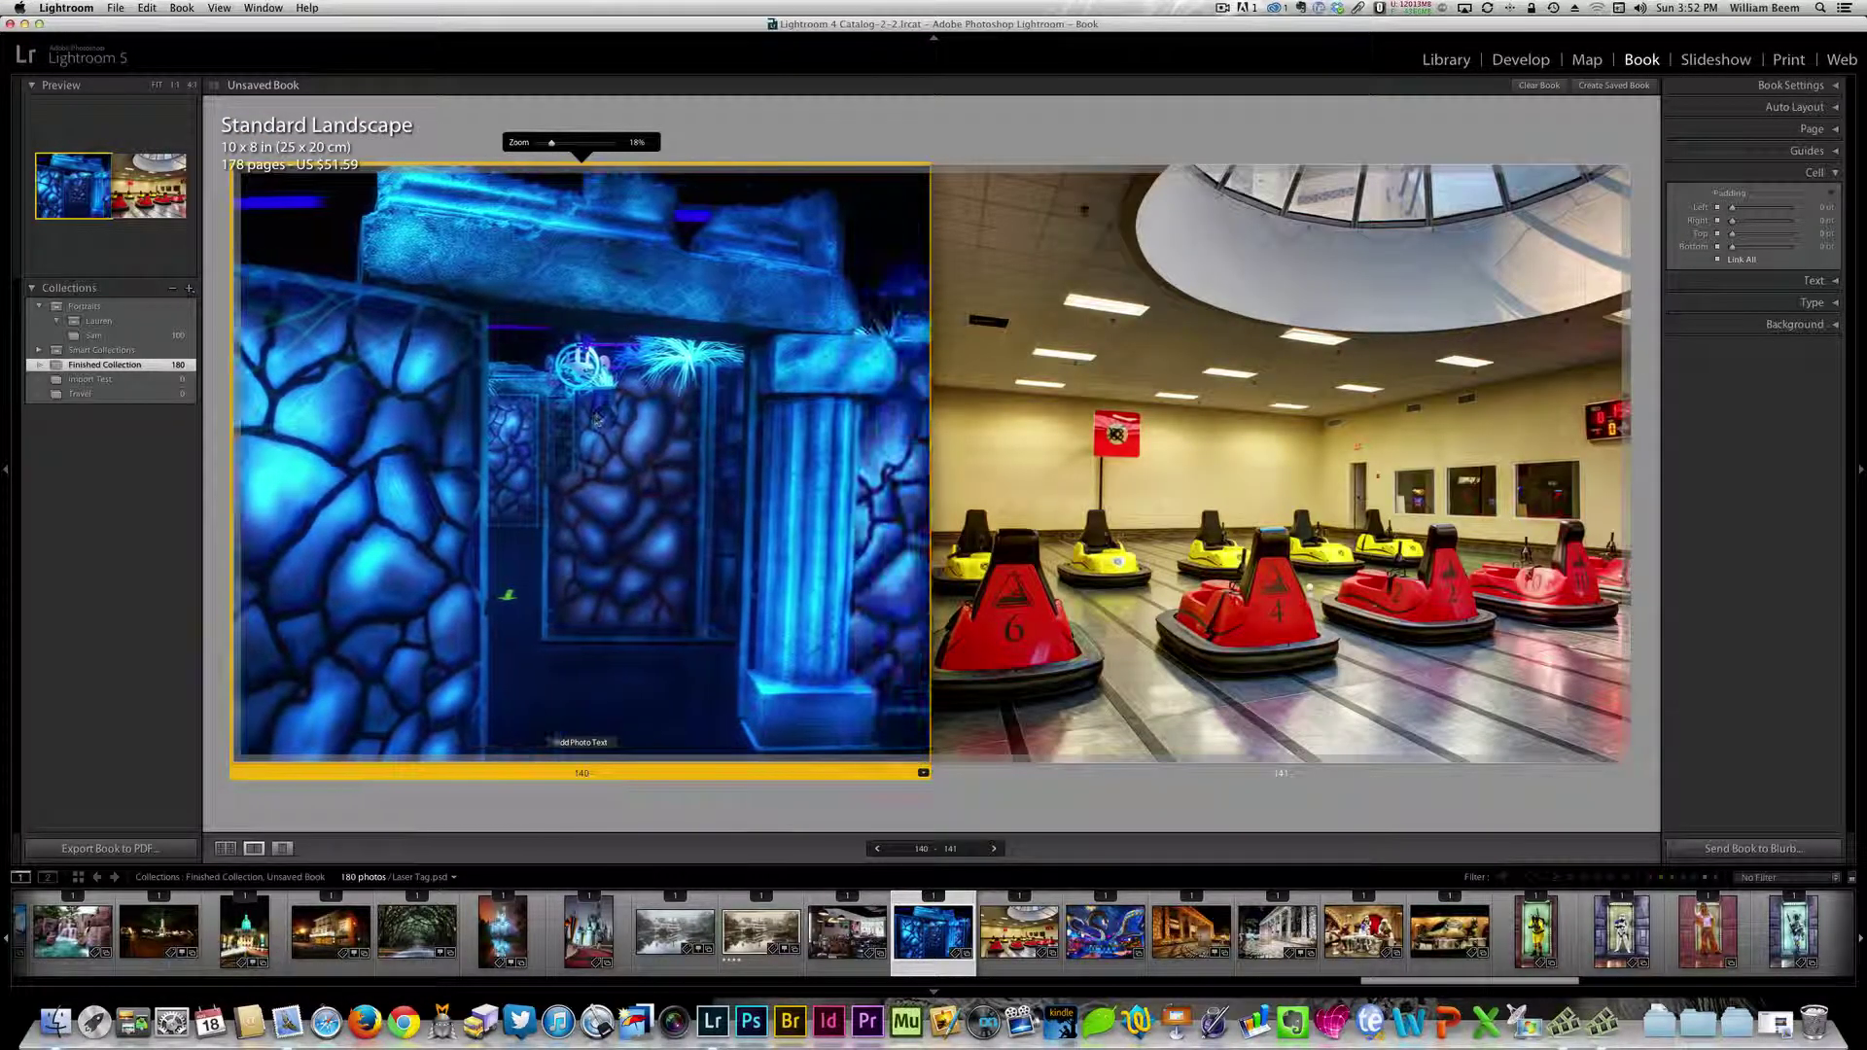
pyautogui.moveTo(552, 142)
pyautogui.mouseDown()
pyautogui.moveTo(584, 144)
pyautogui.moveTo(555, 142)
pyautogui.mouseUp()
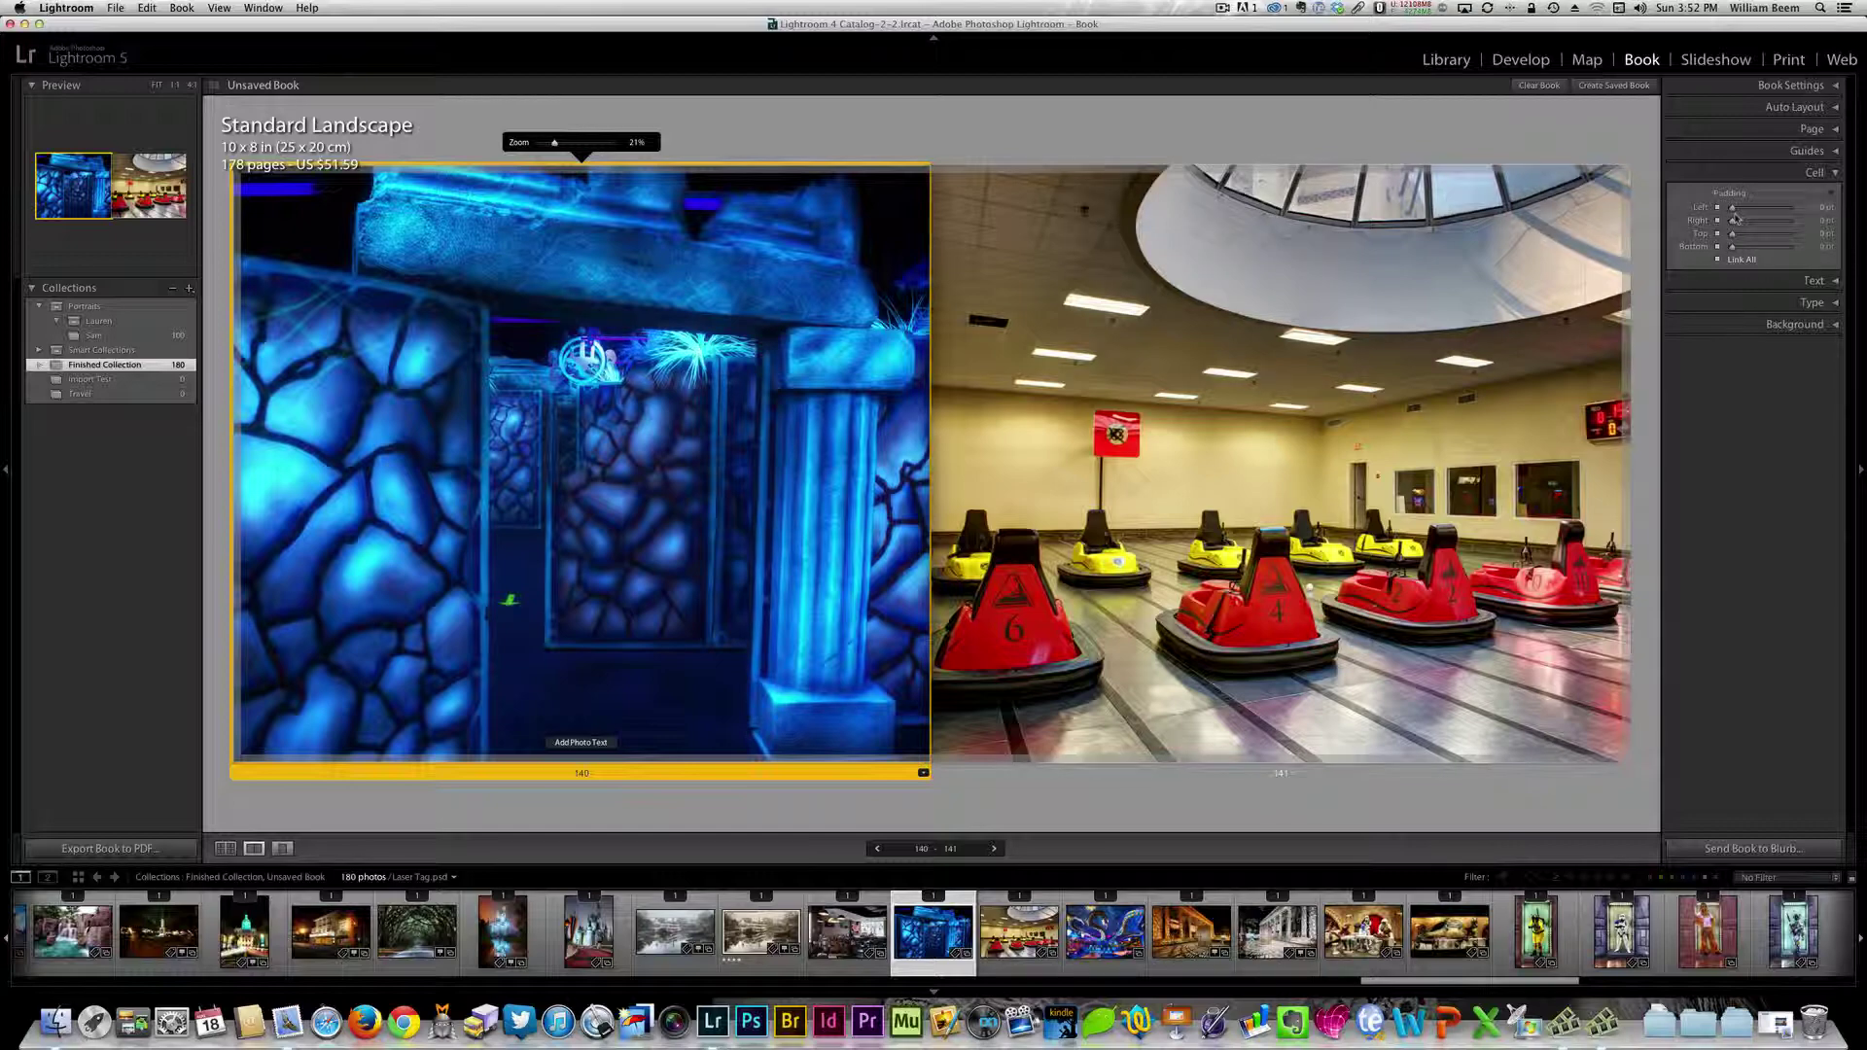
# - Try linked cell padding of 127 pt on all sides of the photo on page 140, and reduce it again
pyautogui.moveTo(1735, 219); pyautogui.dragTo(1742, 208)
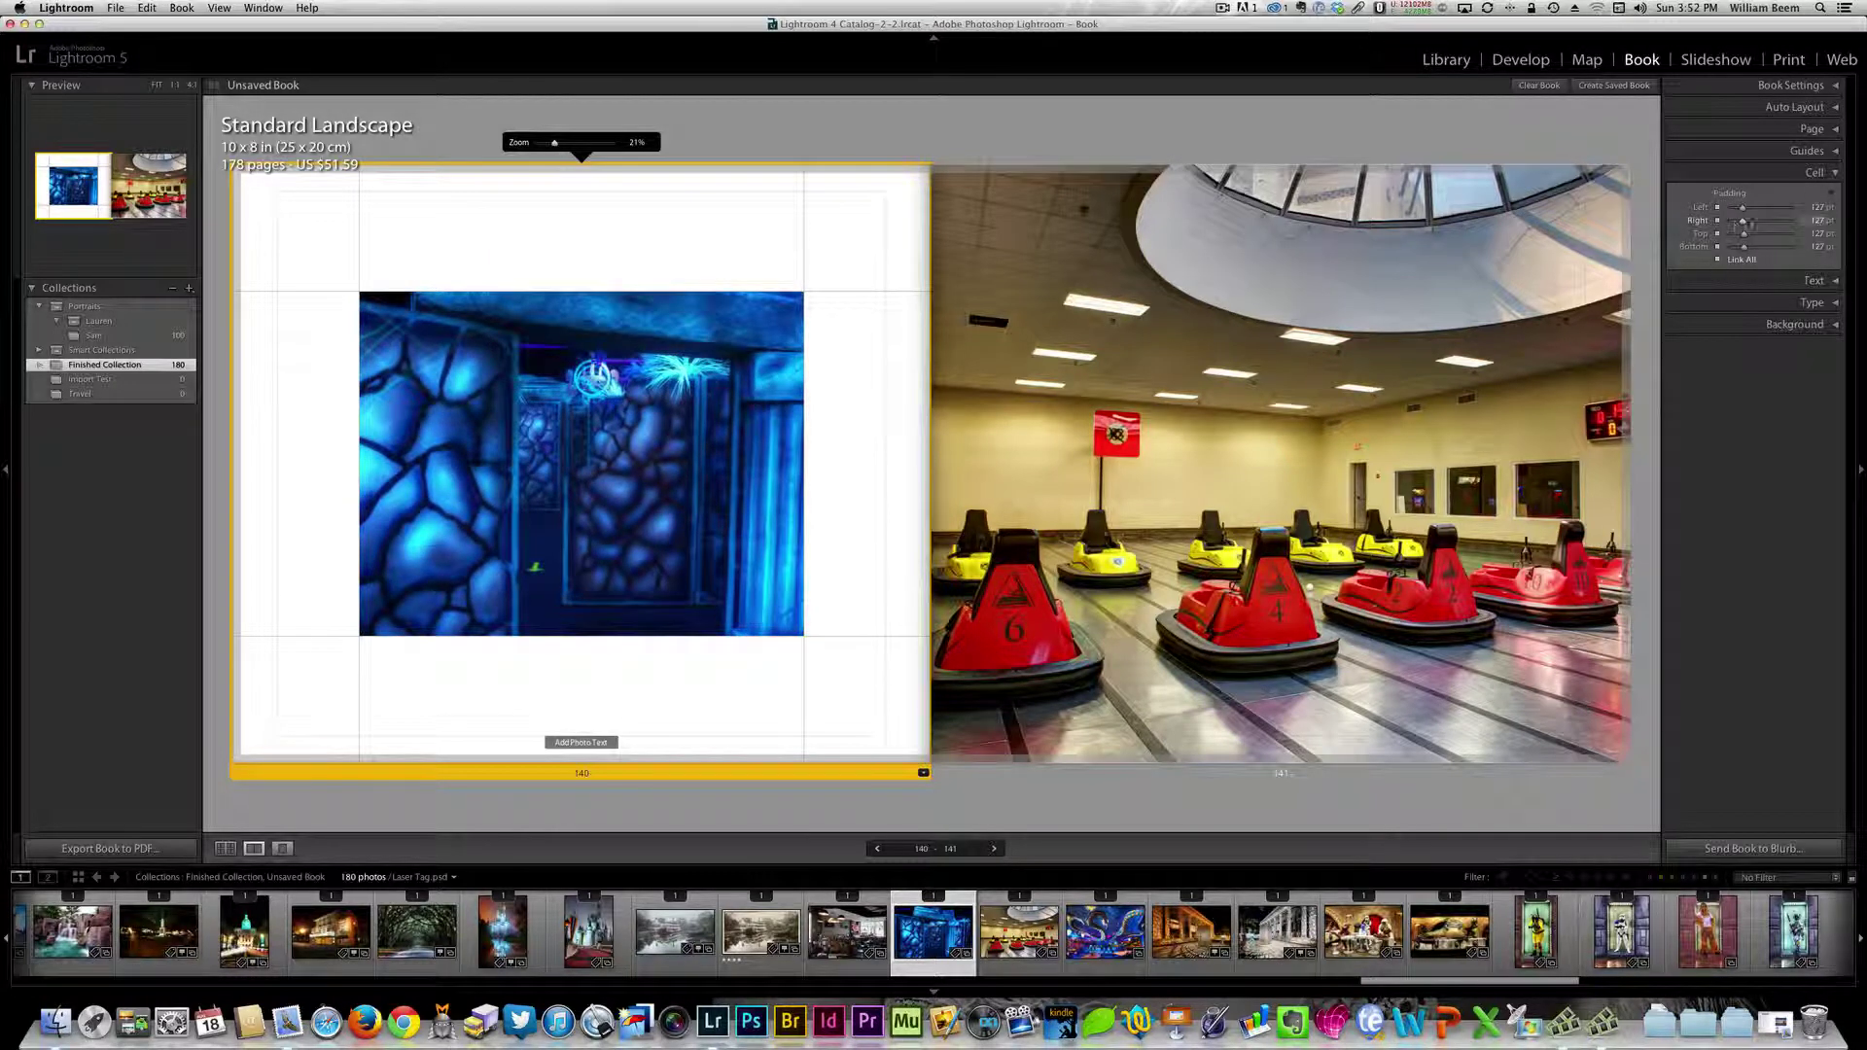
pyautogui.moveTo(1745, 211); pyautogui.dragTo(1730, 211)
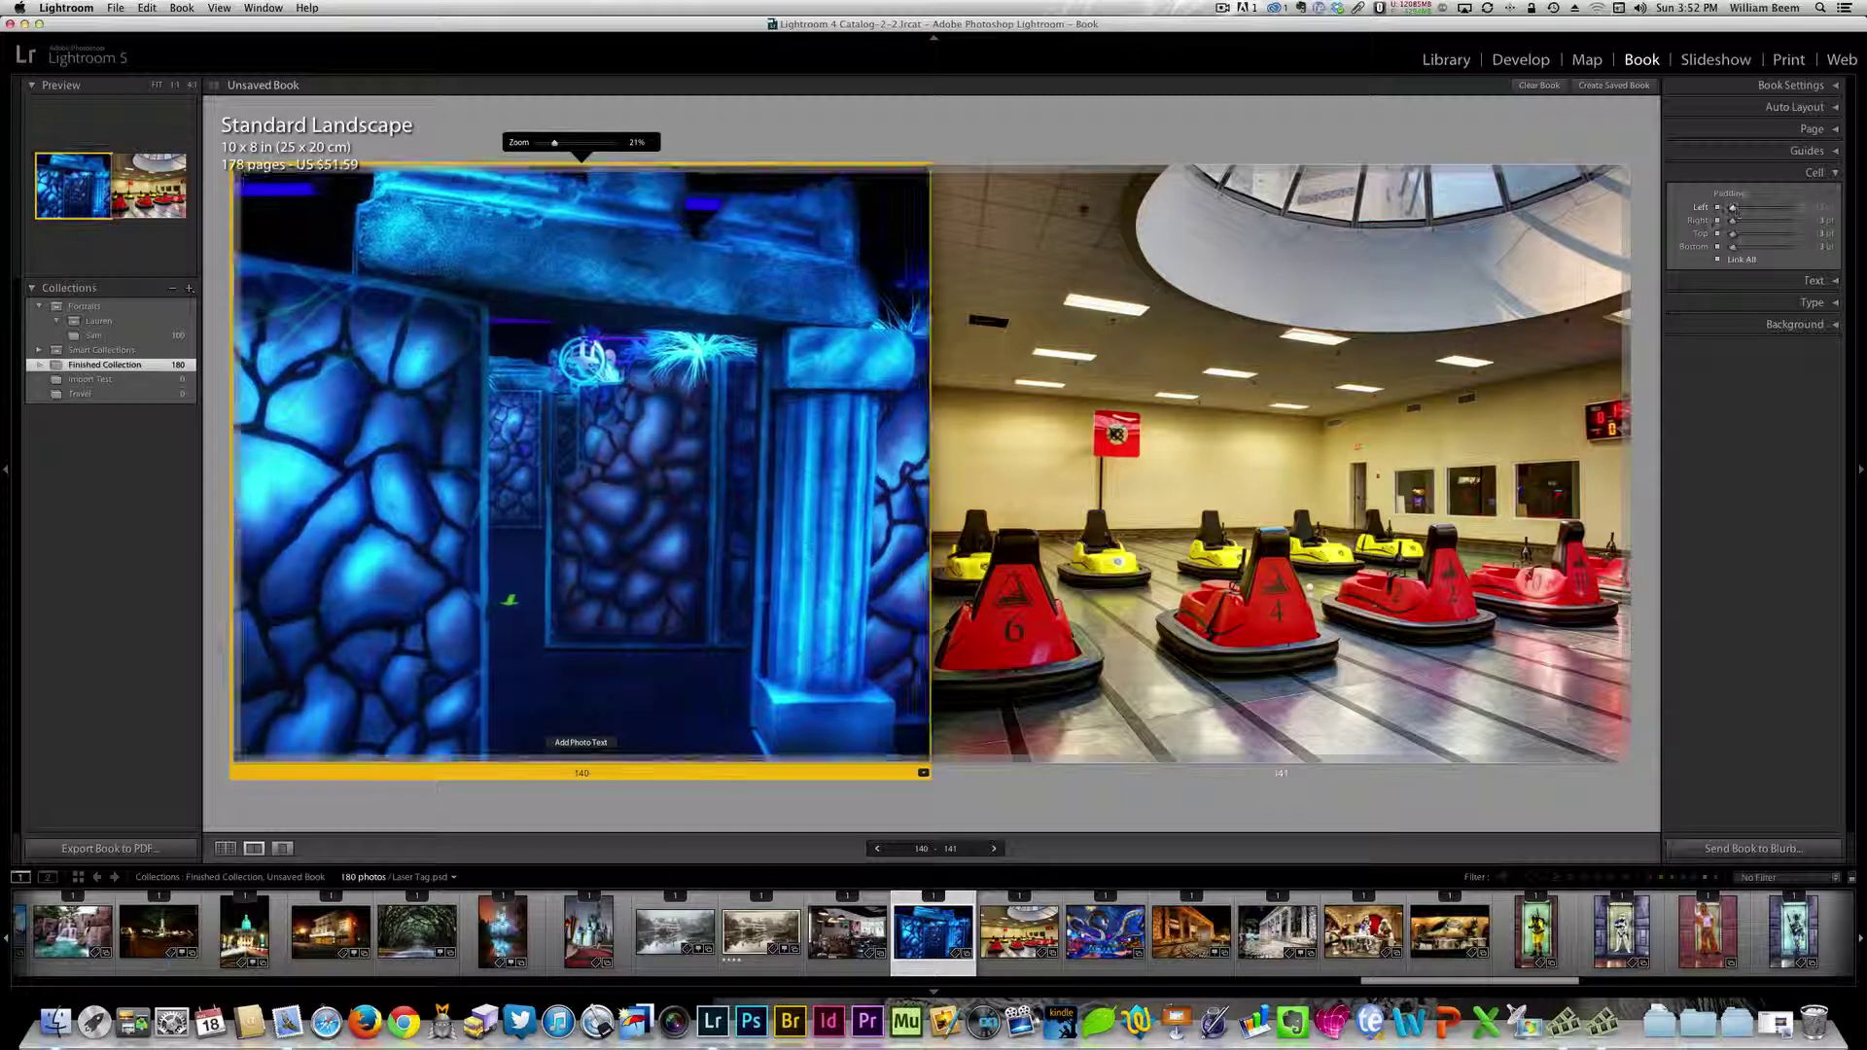
# - Unlink the cell padding on page 140, set left and right to about 35 pt, and top and bottom to about 145 pt
pyautogui.click(1717, 260)
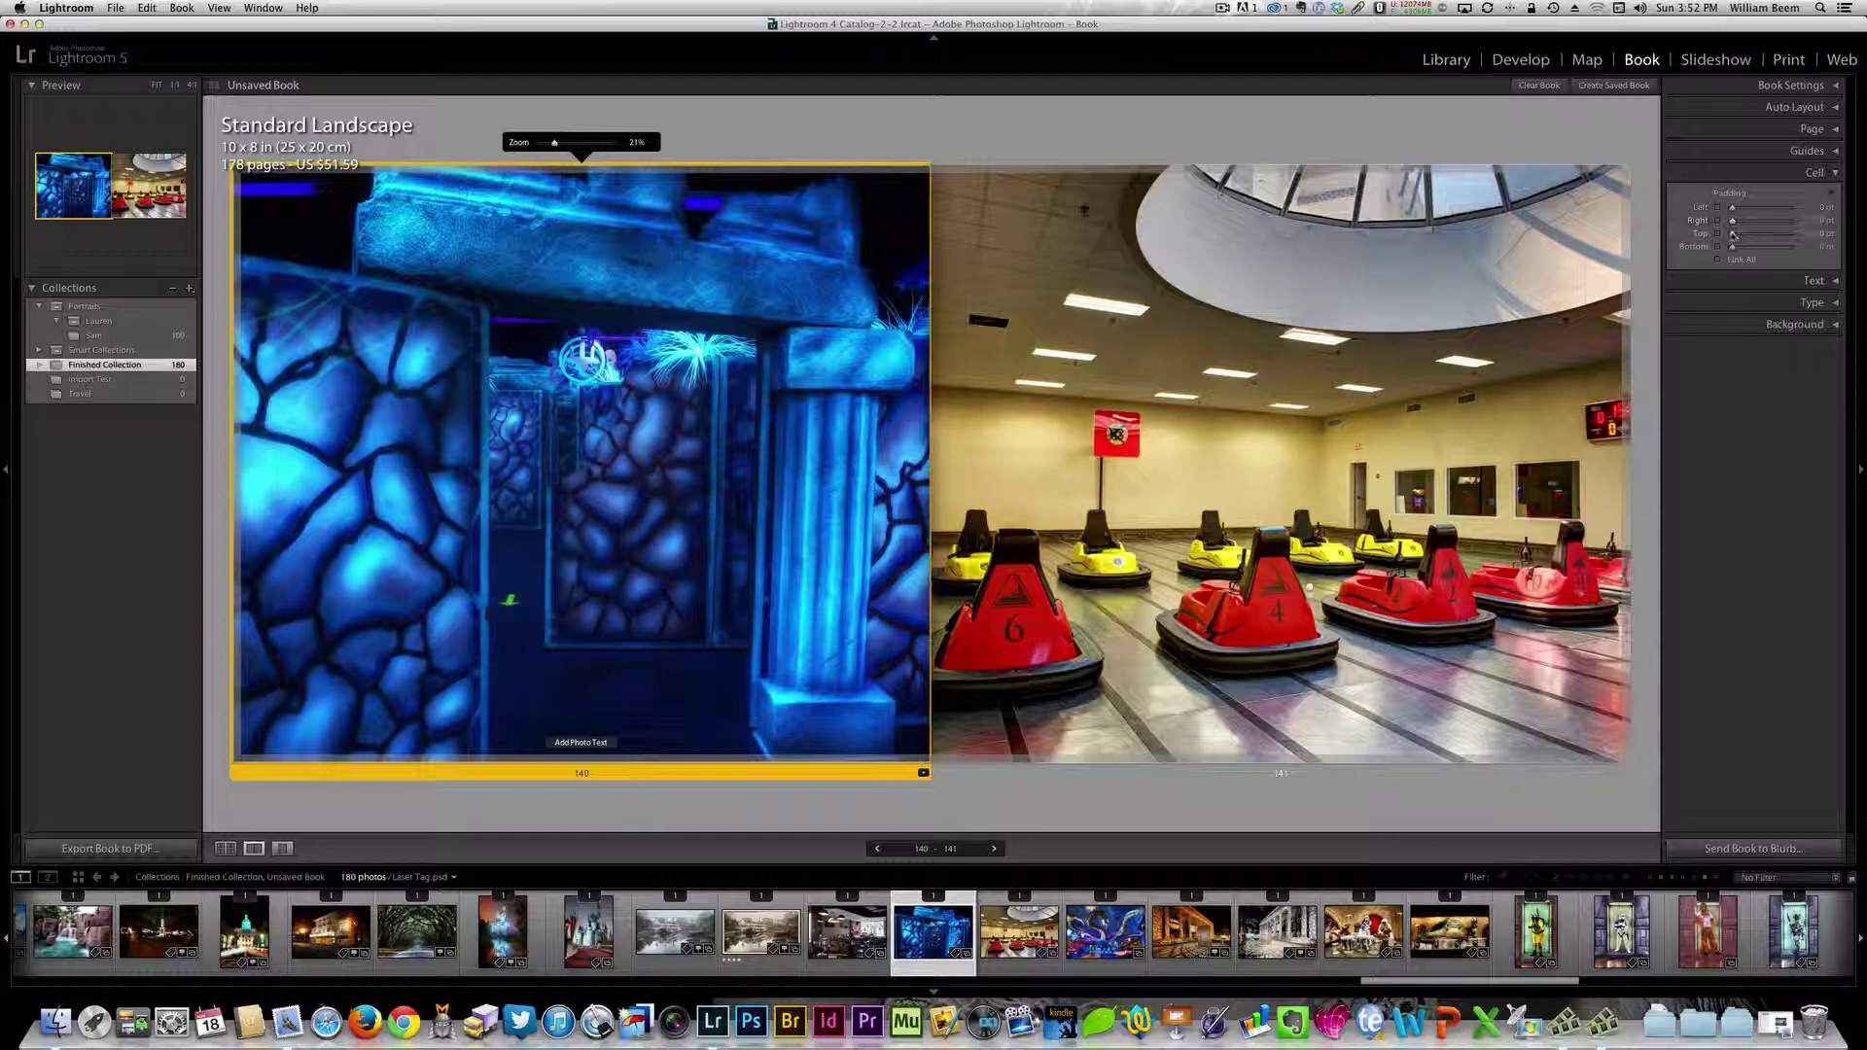
pyautogui.moveTo(1734, 228)
pyautogui.mouseDown()
pyautogui.moveTo(1775, 226)
pyautogui.moveTo(1734, 227)
pyautogui.moveTo(1735, 211)
pyautogui.mouseUp()
pyautogui.click(1814, 209)
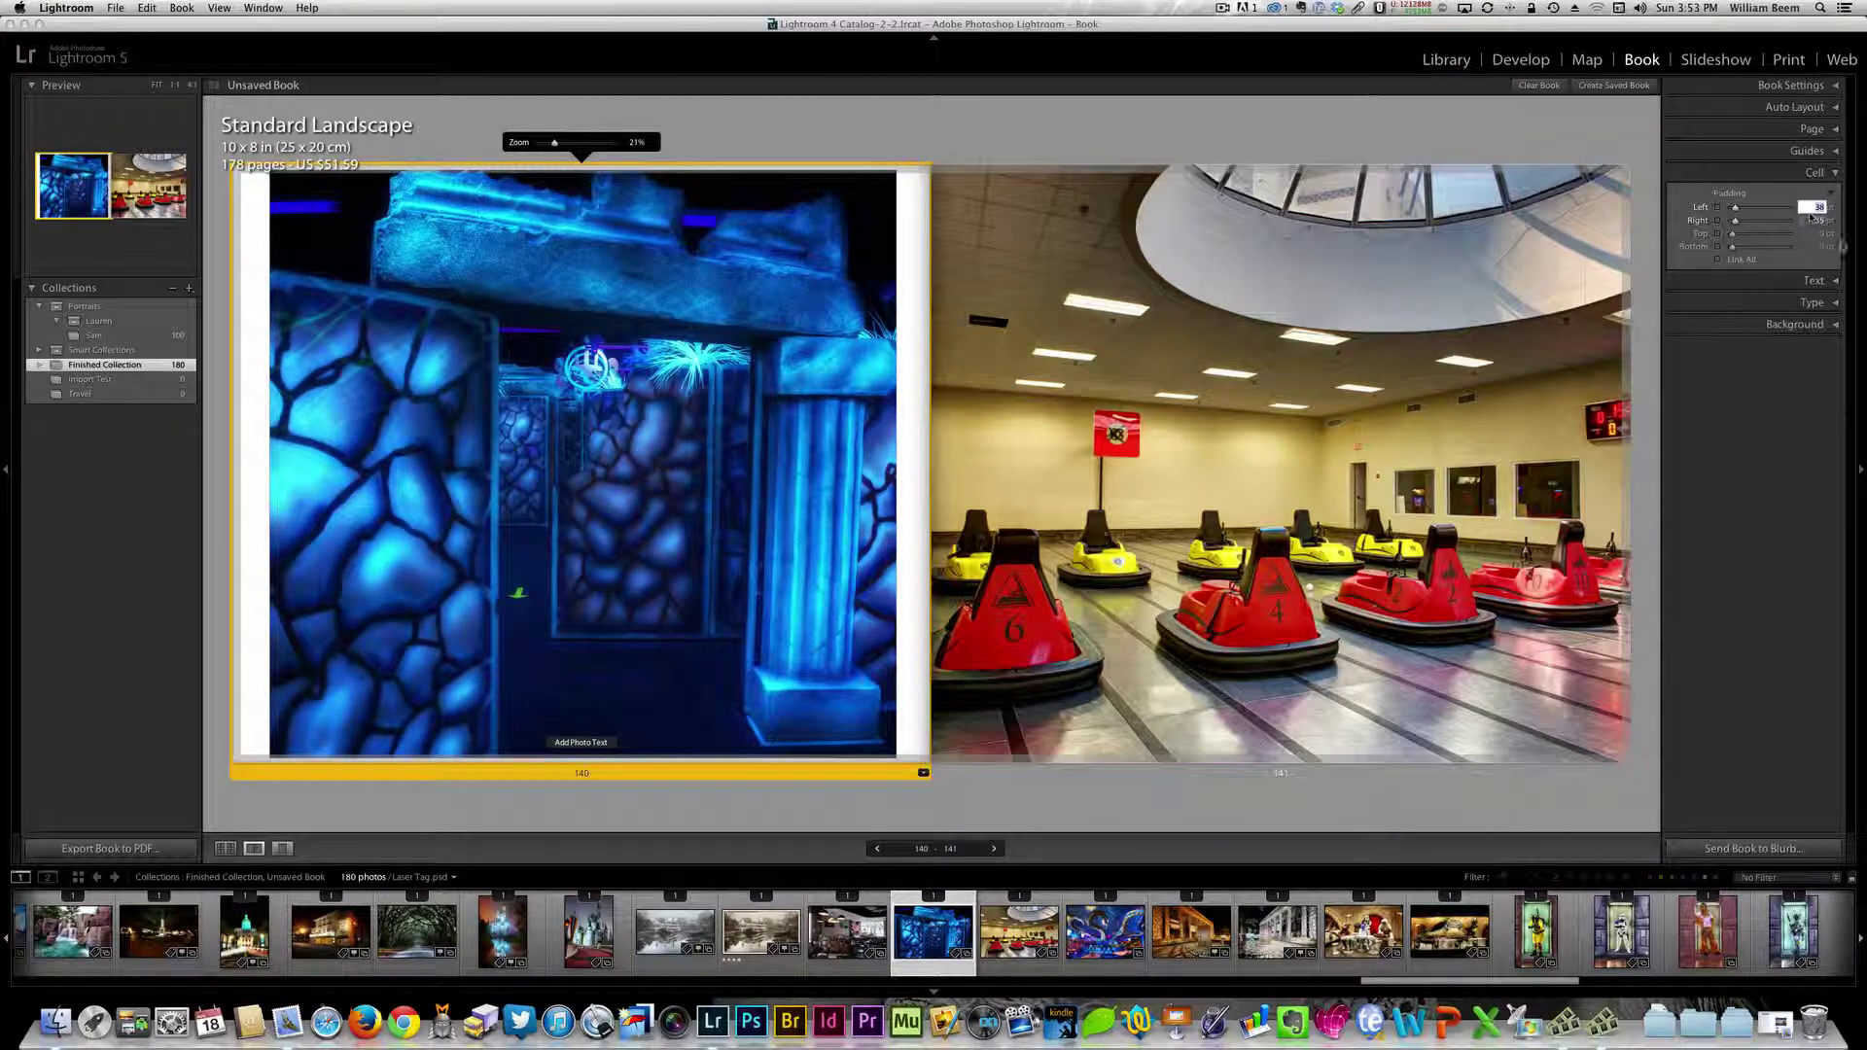
pyautogui.write('35')
pyautogui.press('Return')
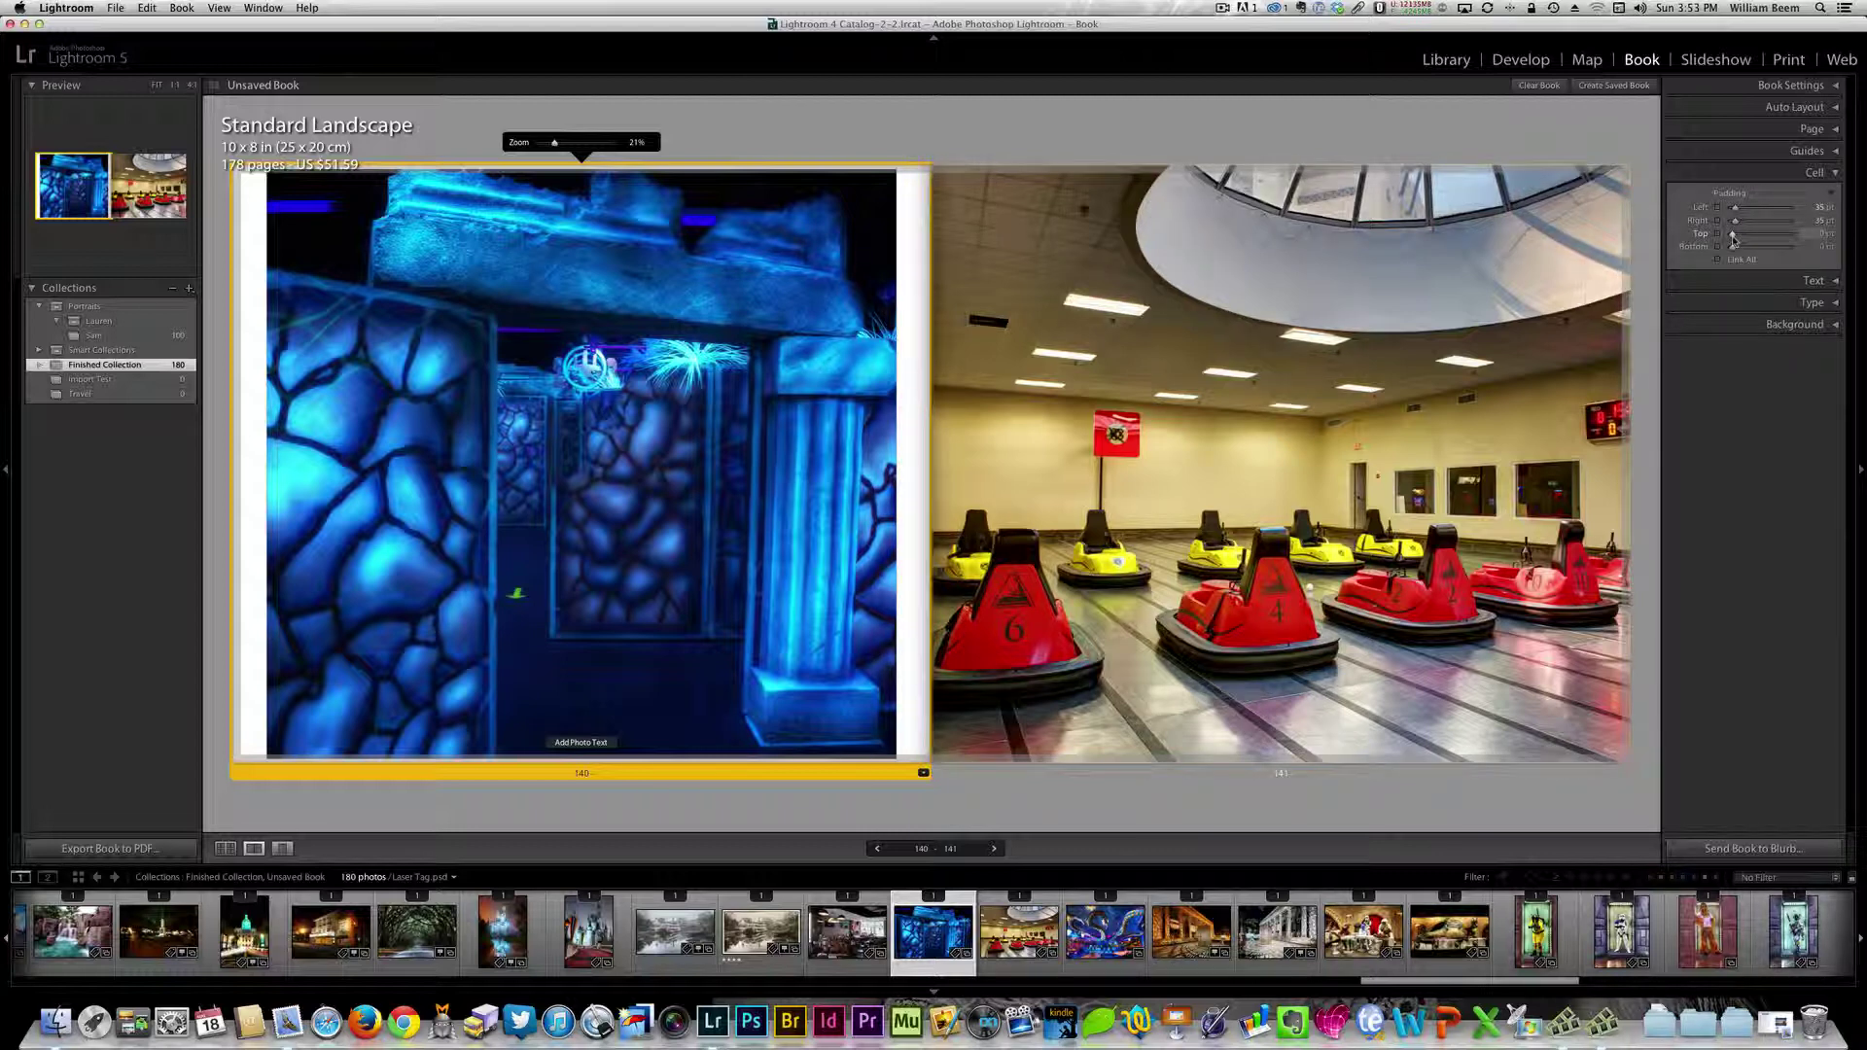
pyautogui.moveTo(1733, 236); pyautogui.dragTo(1750, 250)
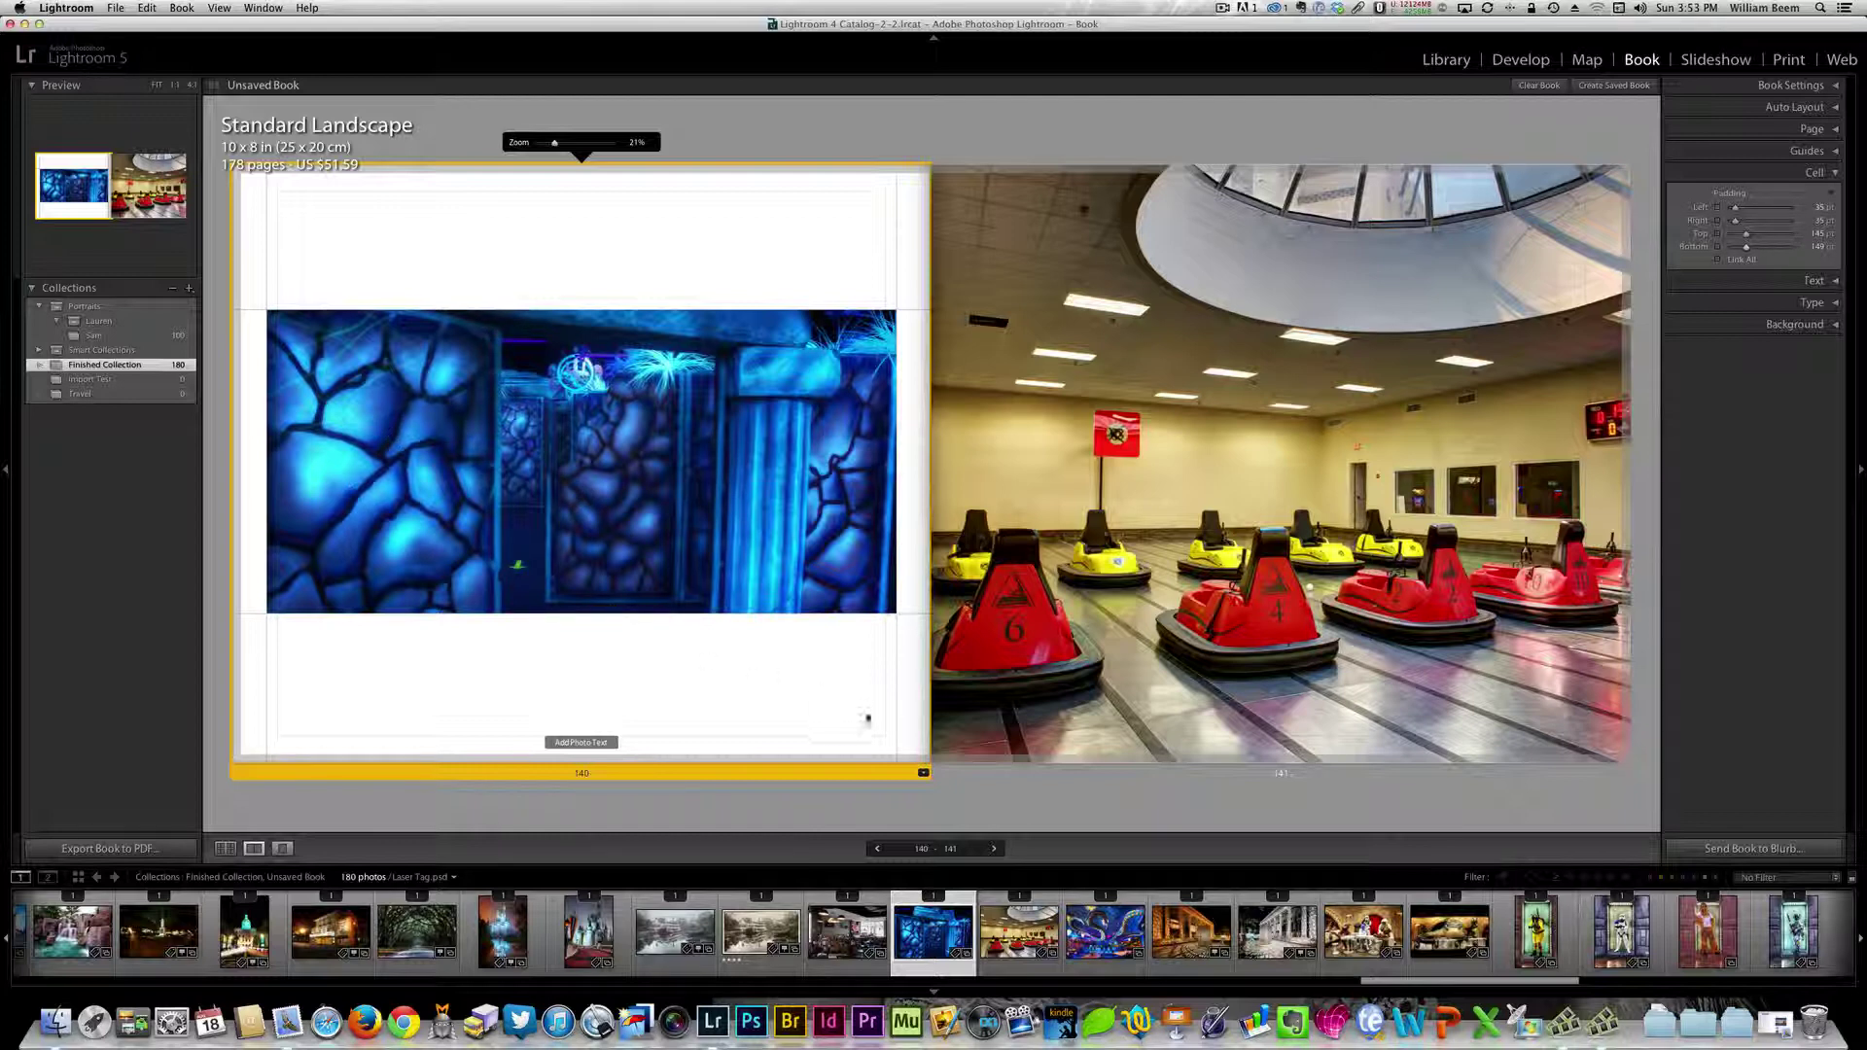
# - Browse the one-photo page templates for page 140 without applying one
pyautogui.click(923, 773)
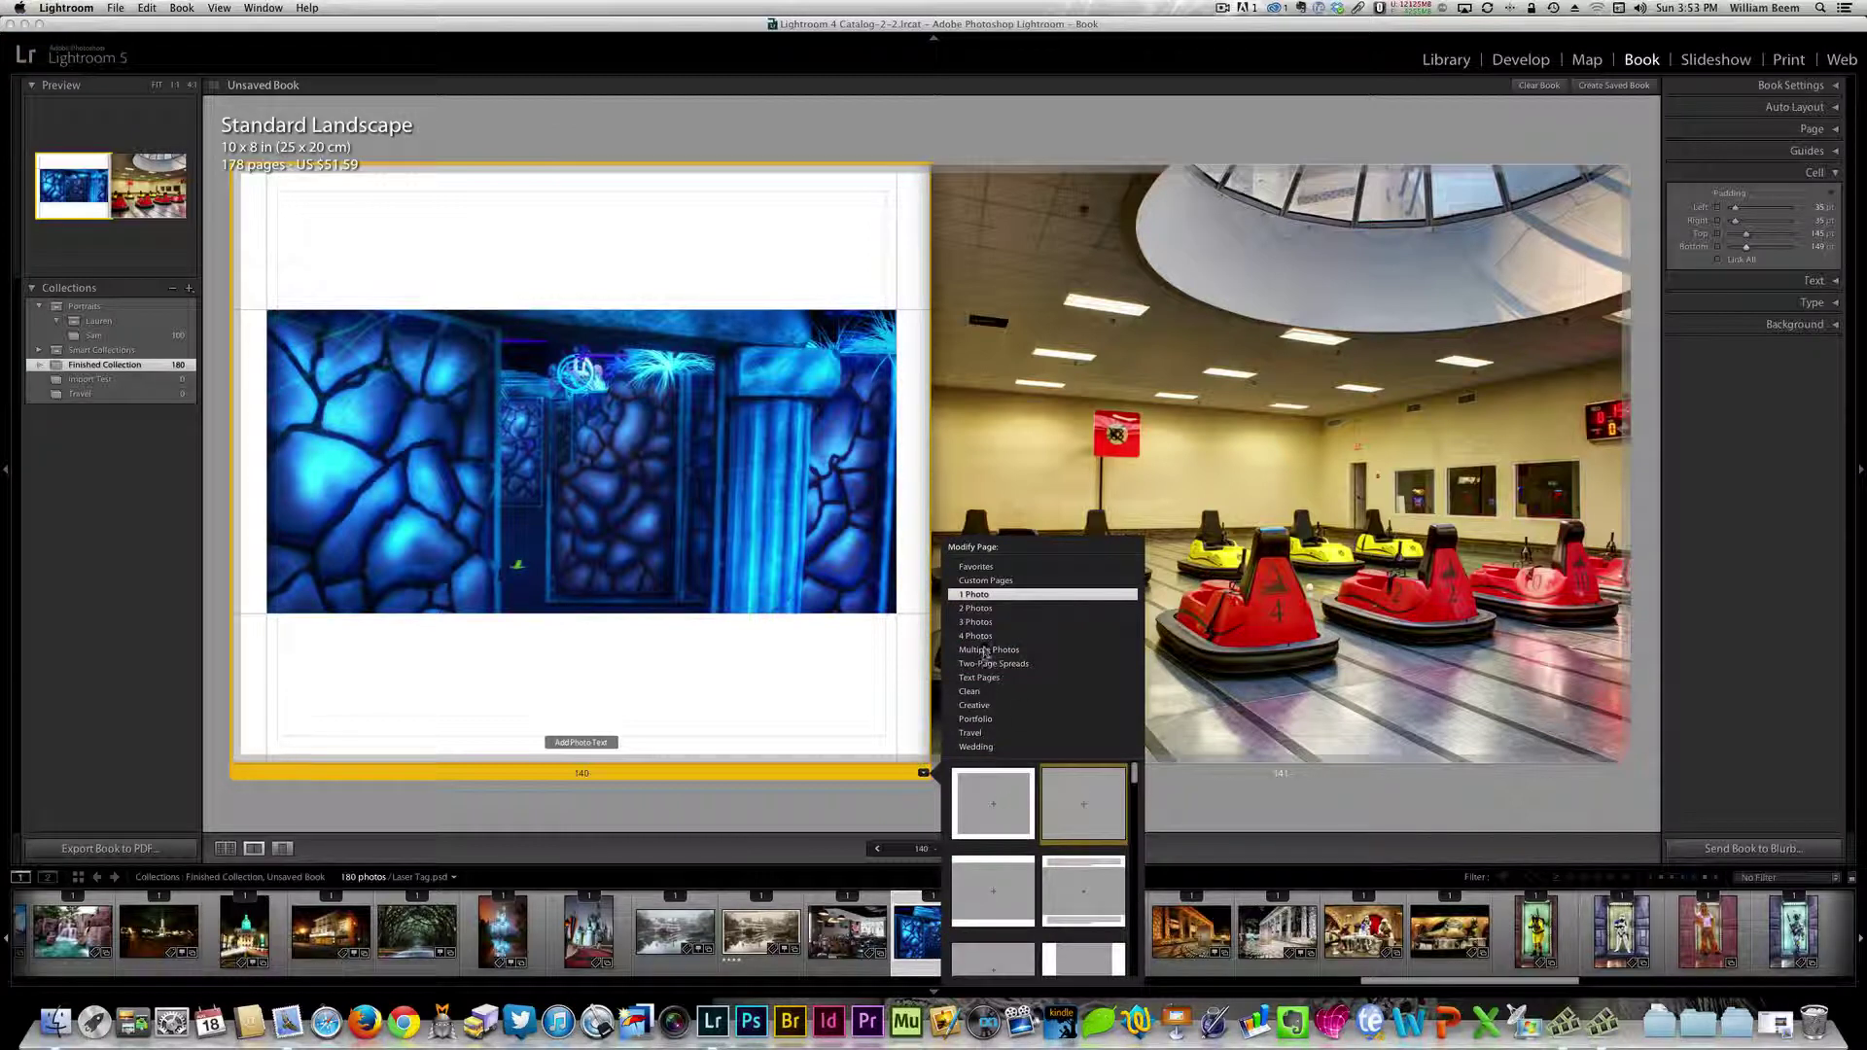
pyautogui.moveTo(1134, 785); pyautogui.dragTo(1142, 739)
pyautogui.click(745, 749)
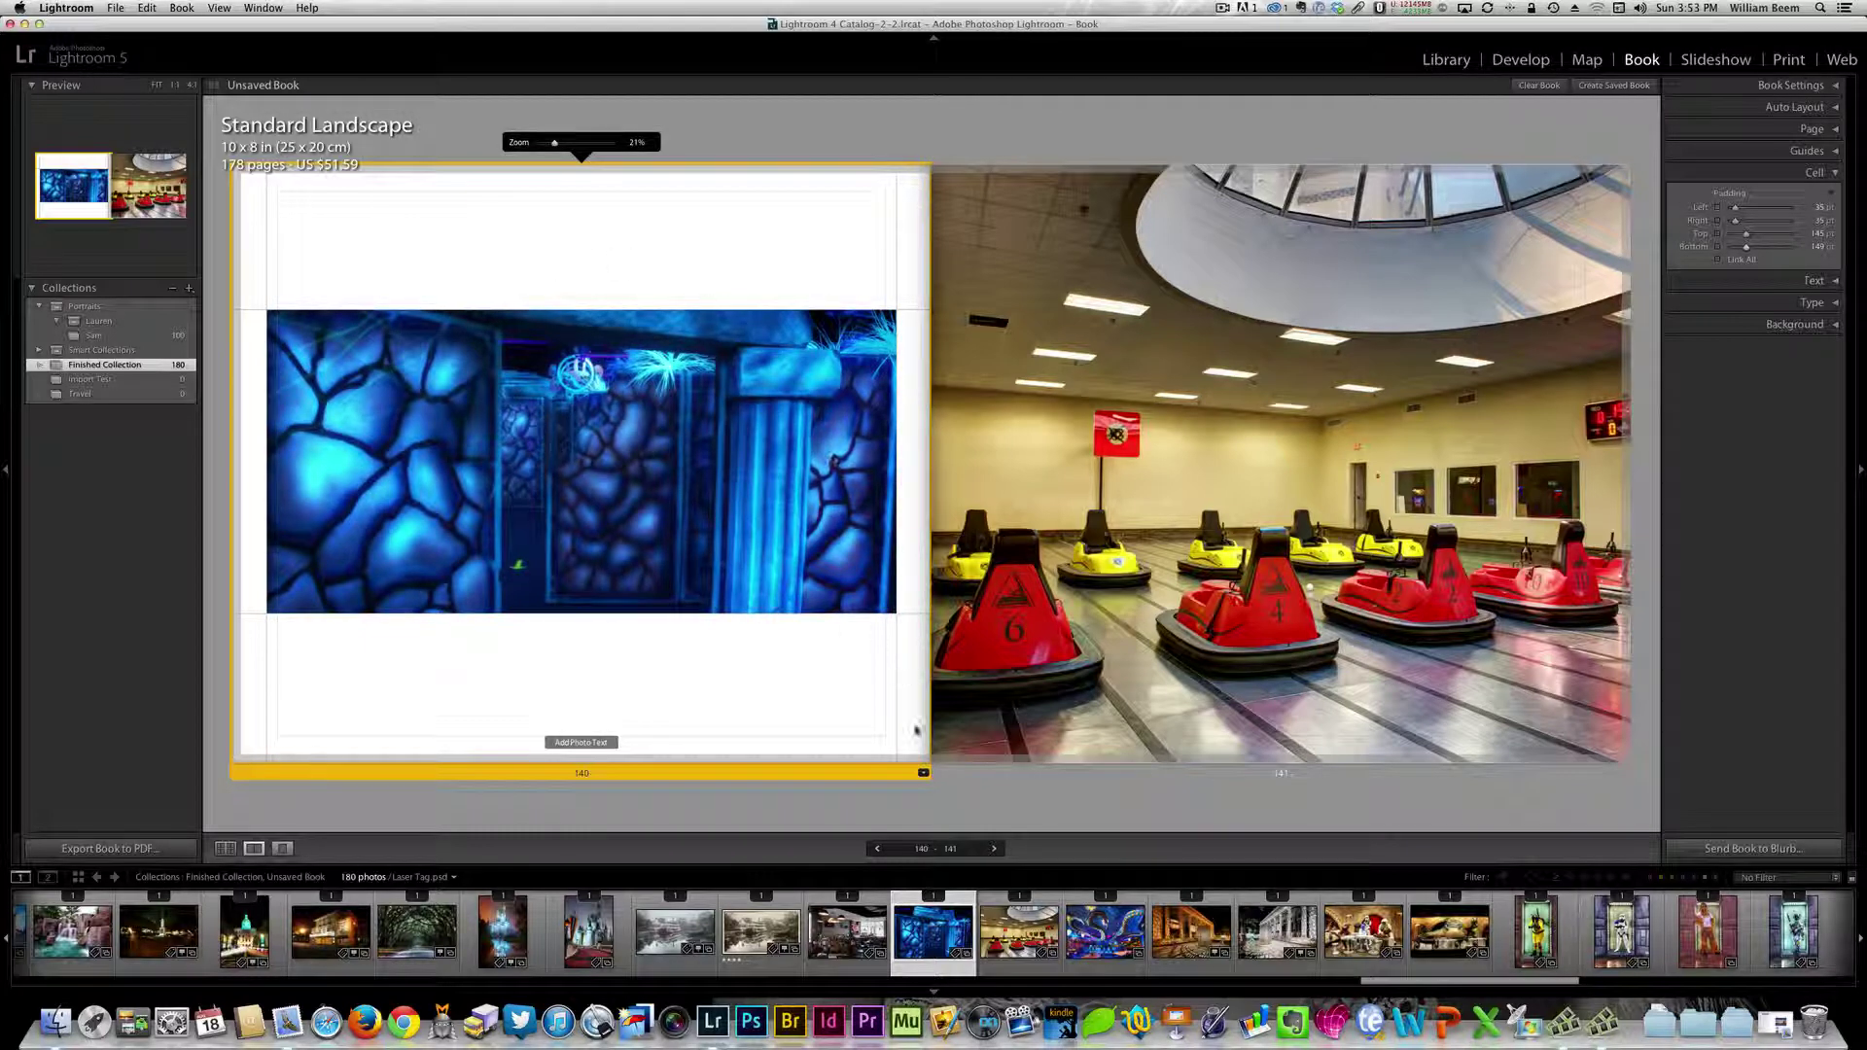
# - Reposition the photo on page 140 downward within its padded cell and view the page in single-page view
pyautogui.moveTo(665, 665); pyautogui.dragTo(658, 679)
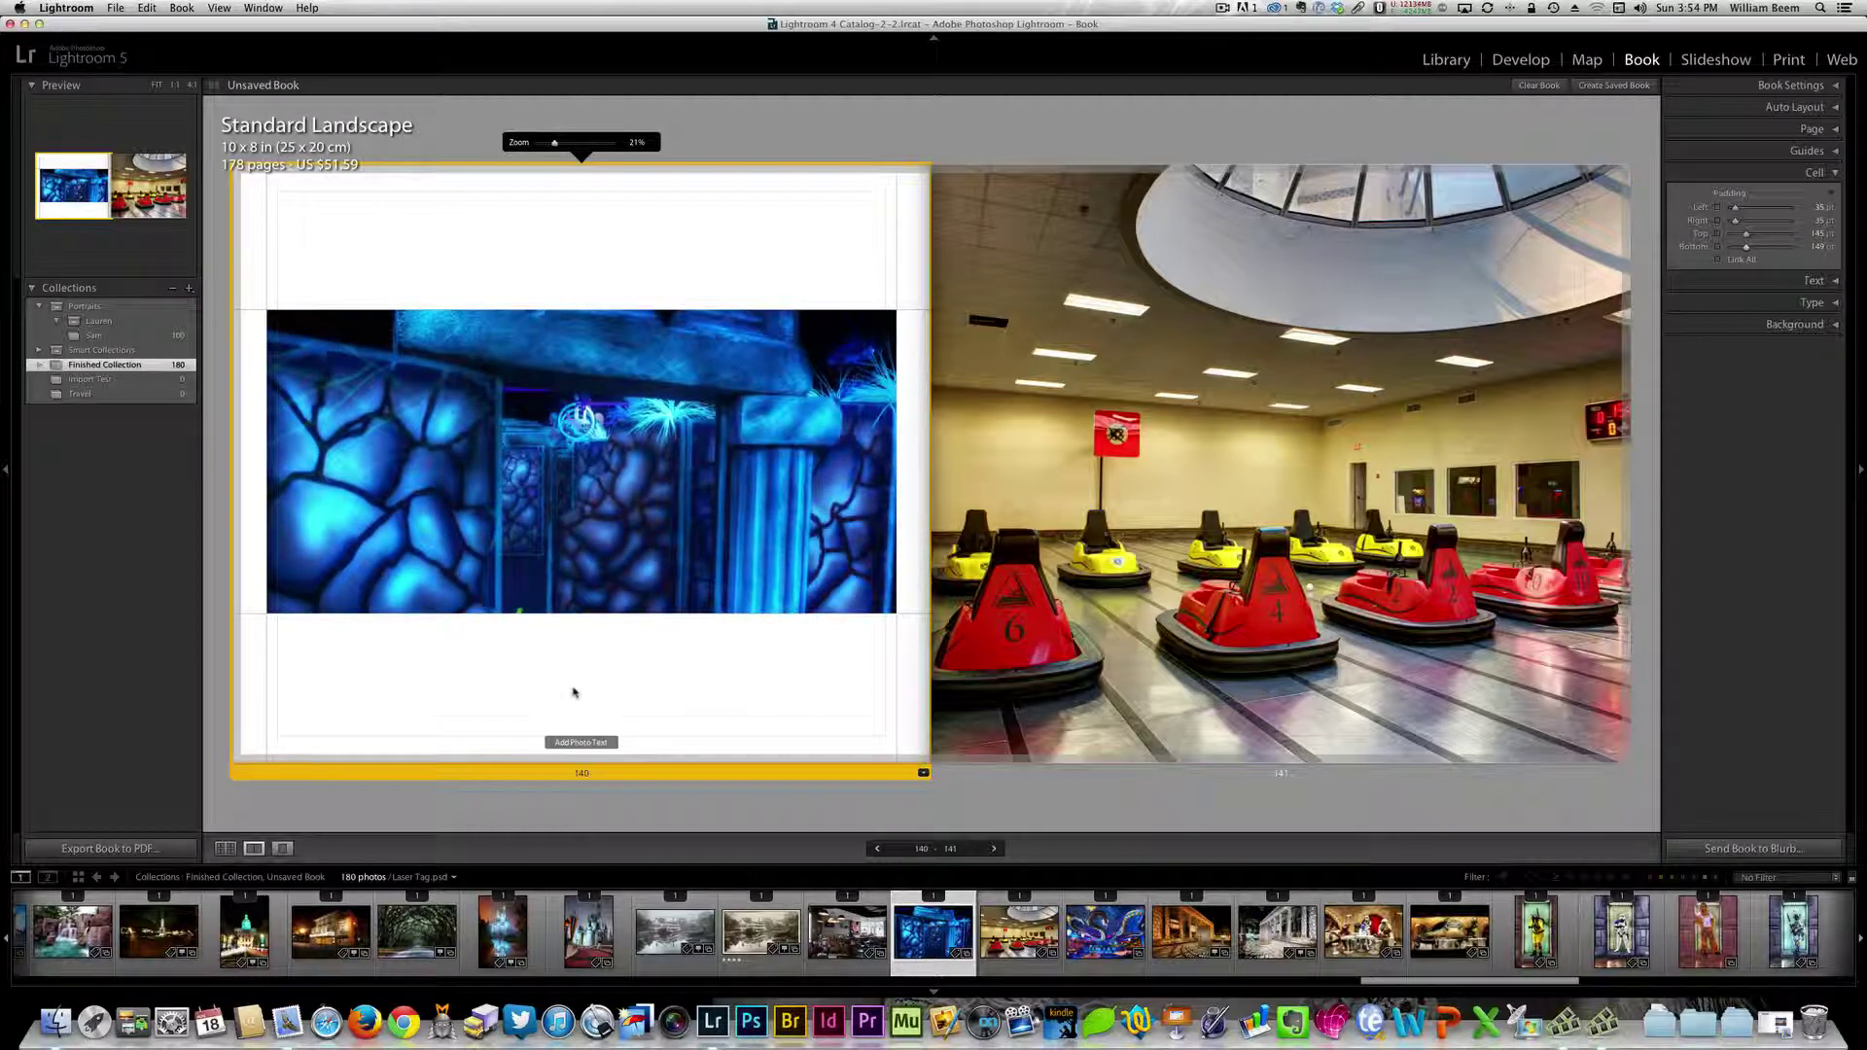
pyautogui.press('super+t')
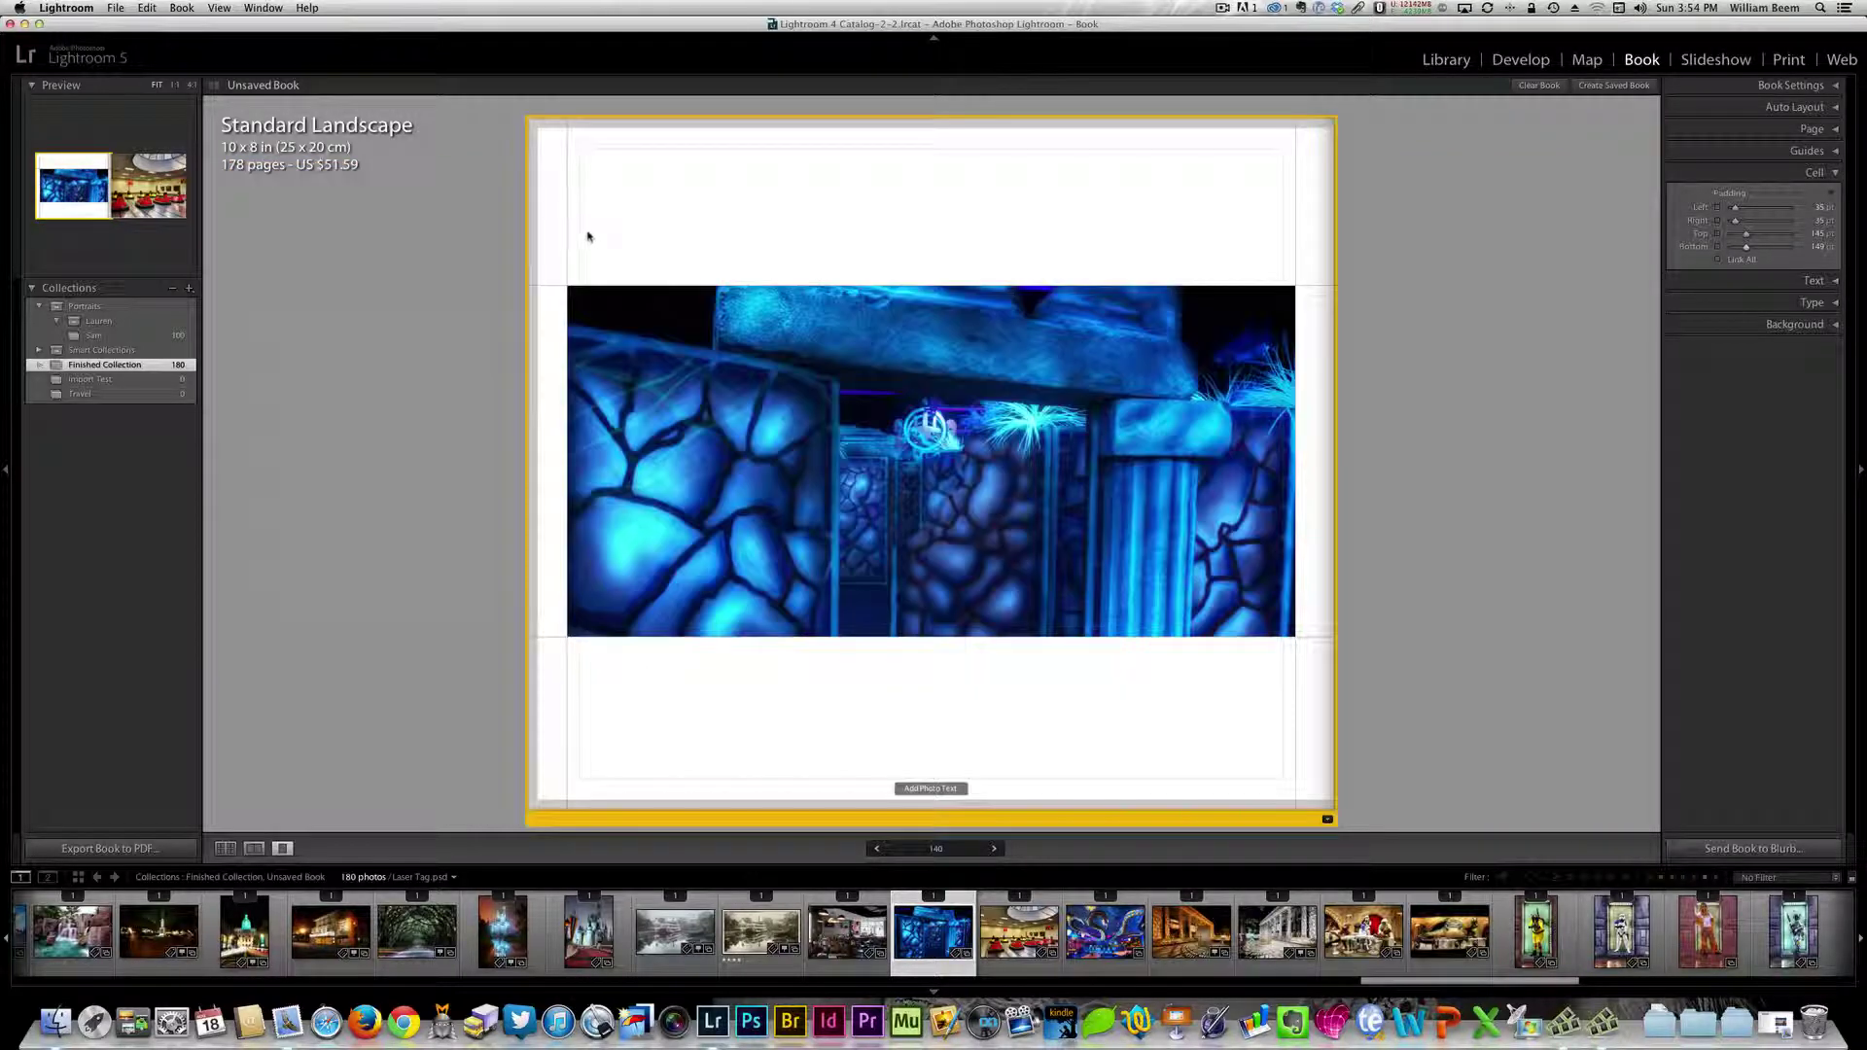
pyautogui.click(587, 235)
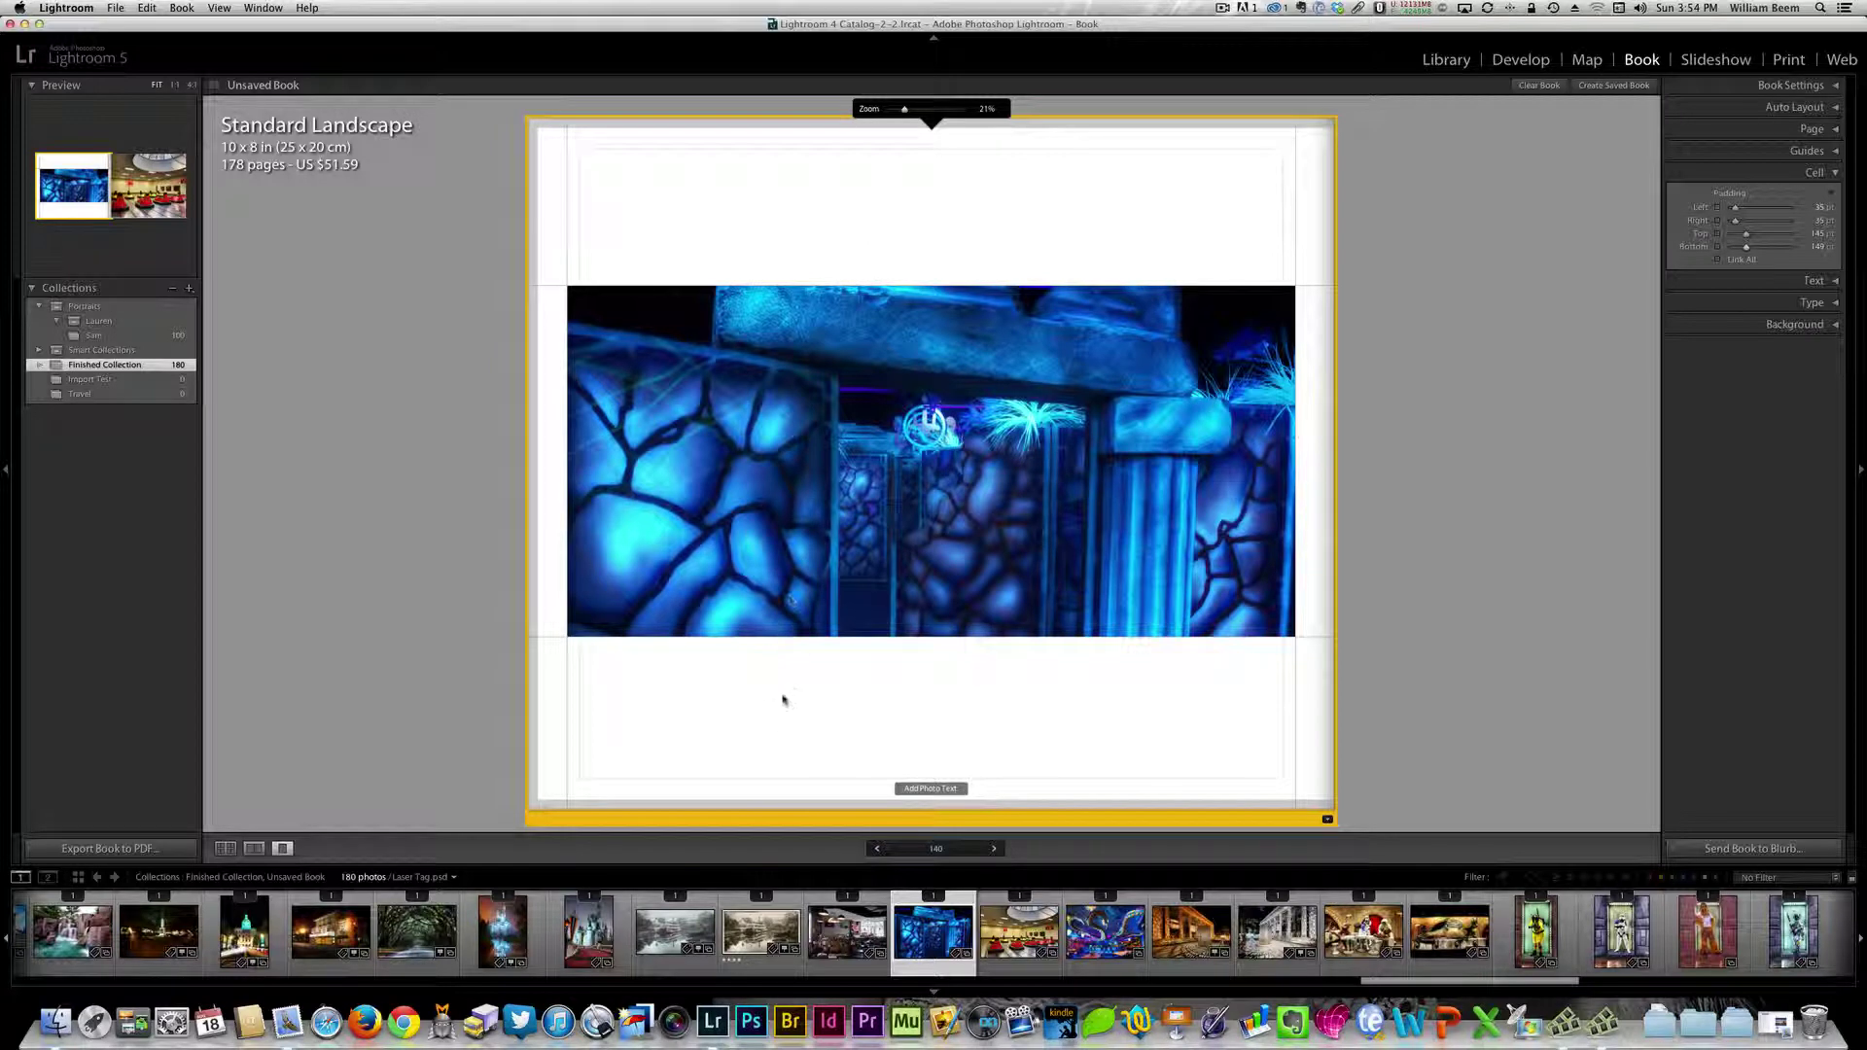
# - Zoom the photo on page 140 to fill its cell, and check the page's Save as Custom Page option without using it
pyautogui.rightClick(756, 681)
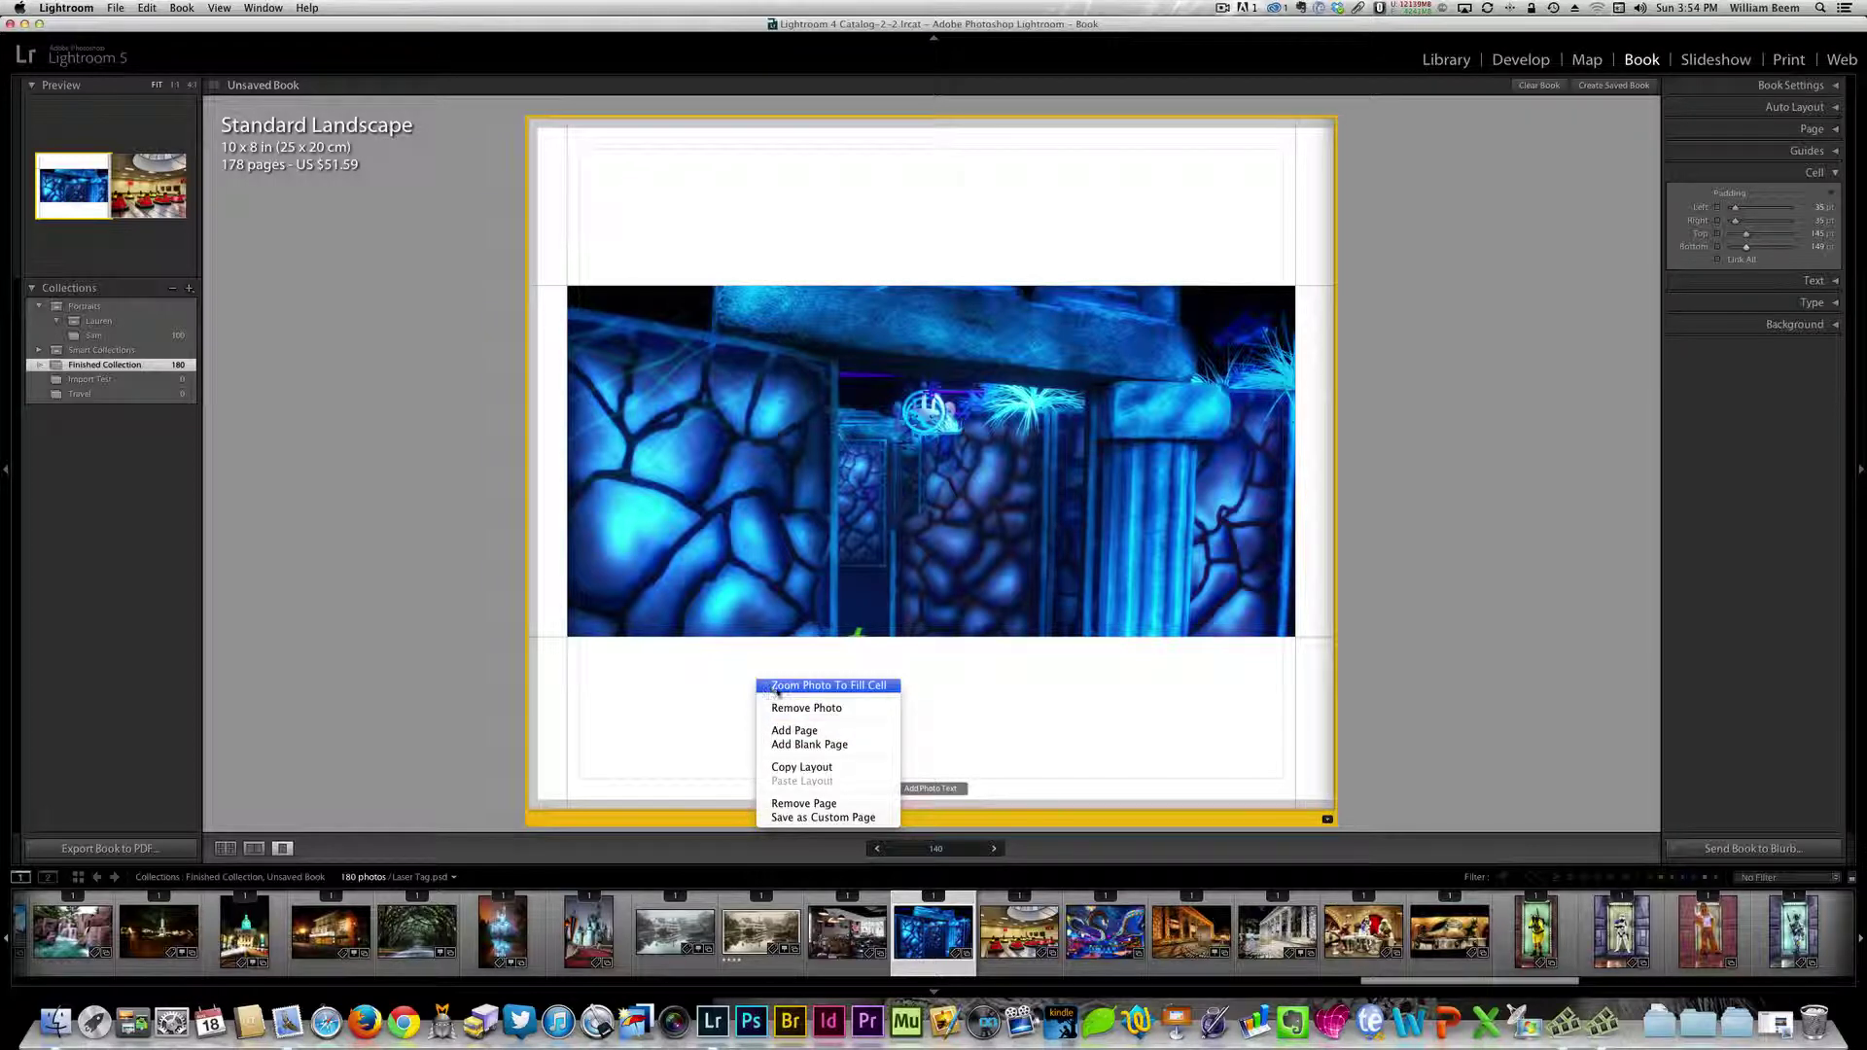
pyautogui.click(777, 687)
pyautogui.rightClick(769, 693)
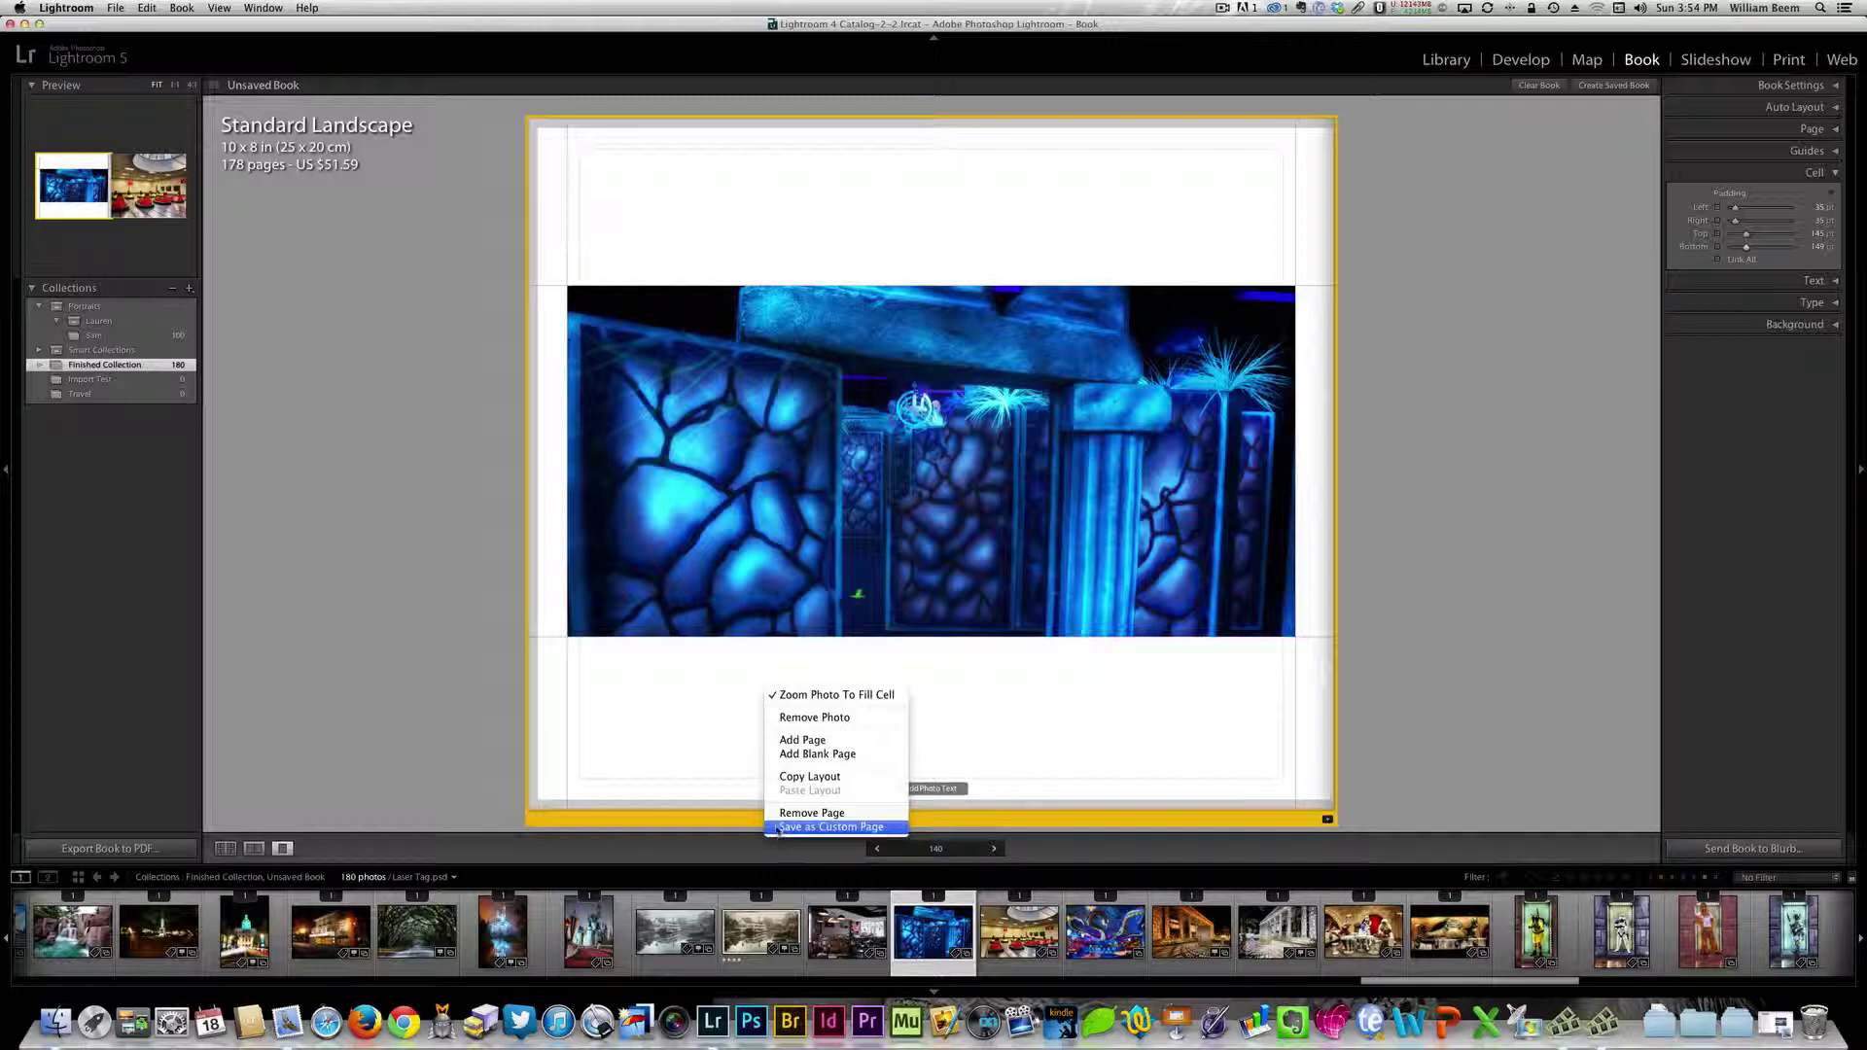
pyautogui.click(711, 716)
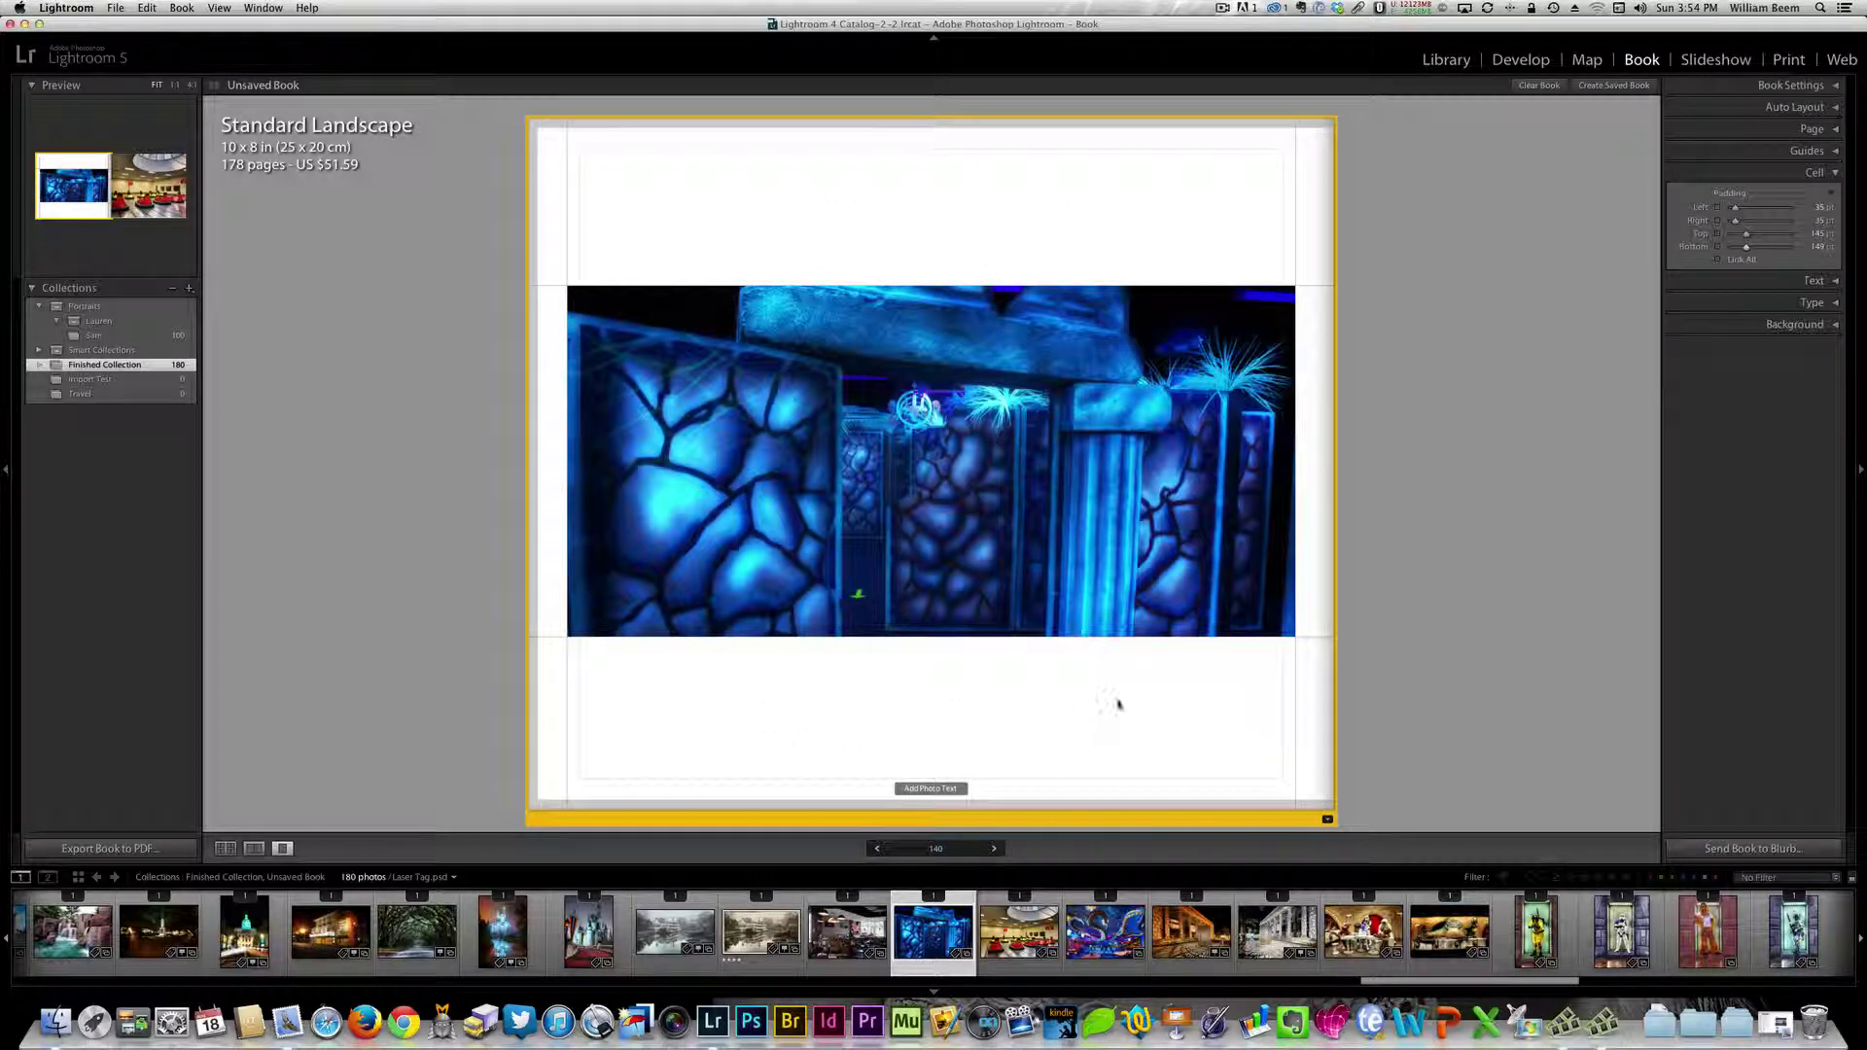
pyautogui.click(960, 726)
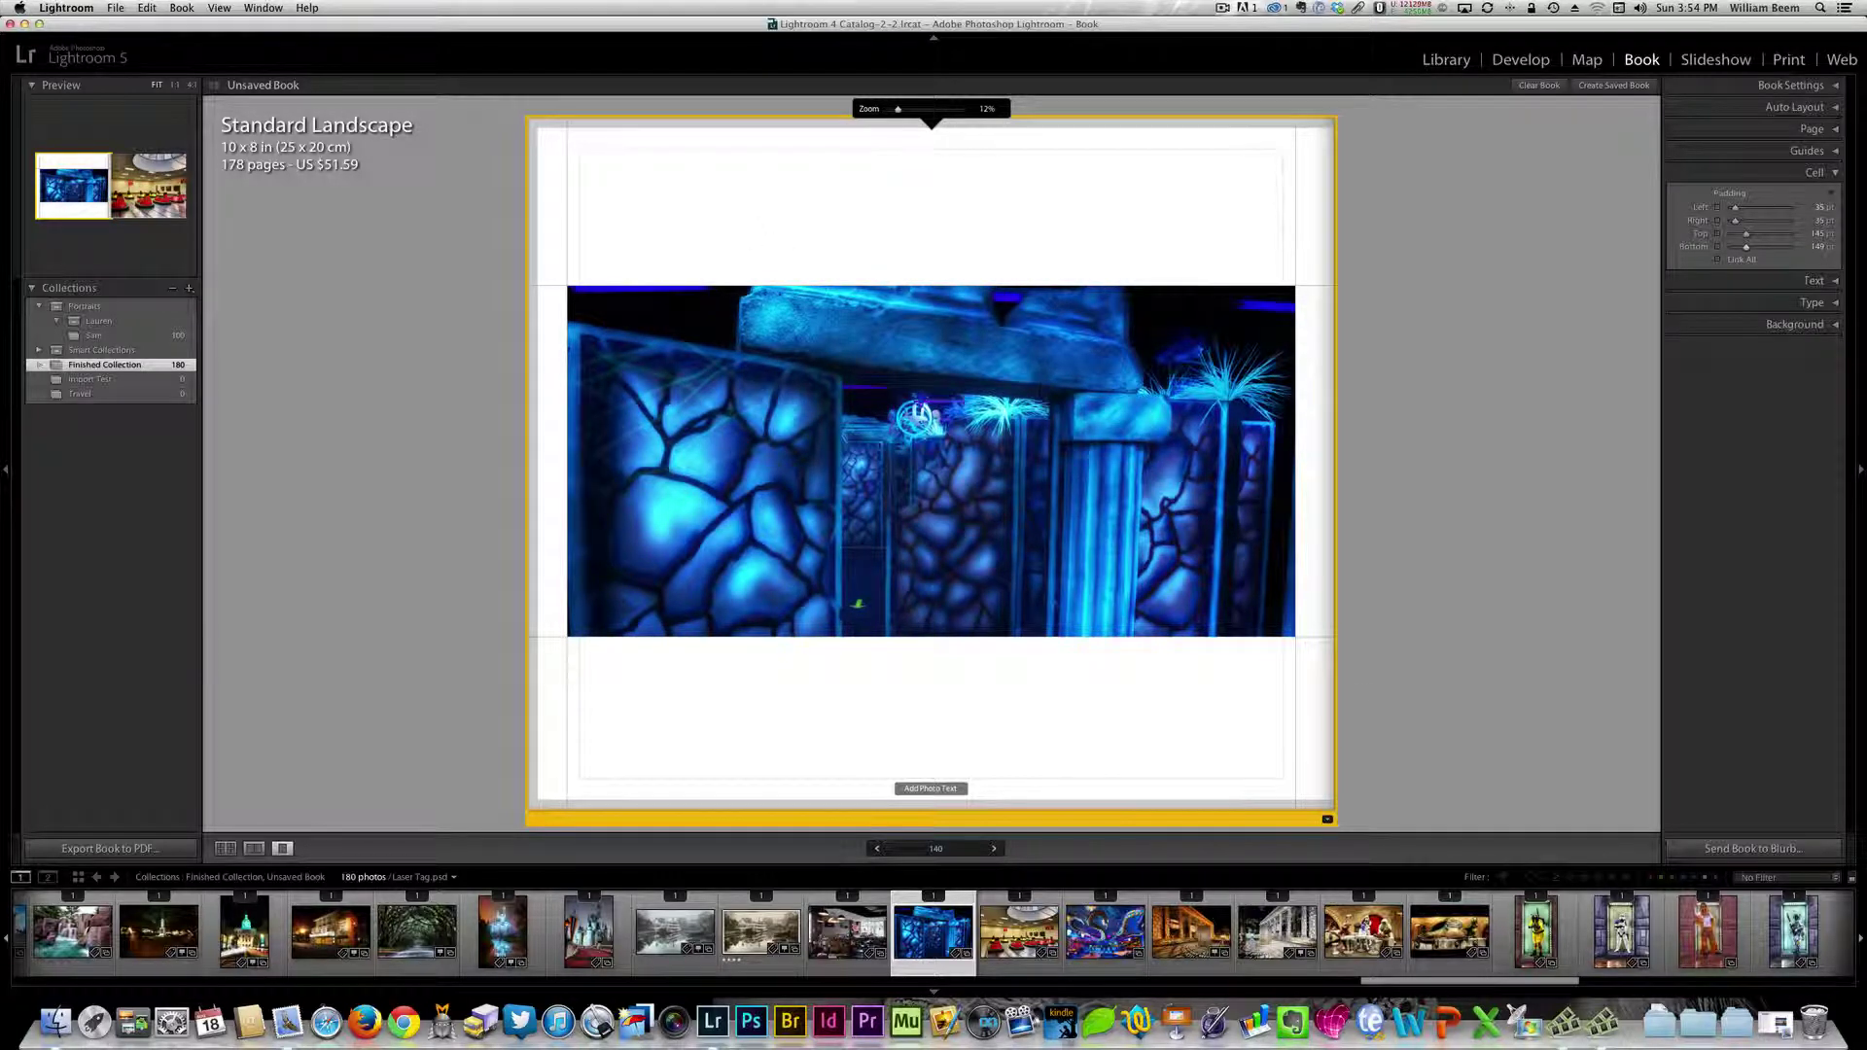
# - Examine the 2 Photos and Text Pages templates for page 140 without applying any
pyautogui.click(1327, 820)
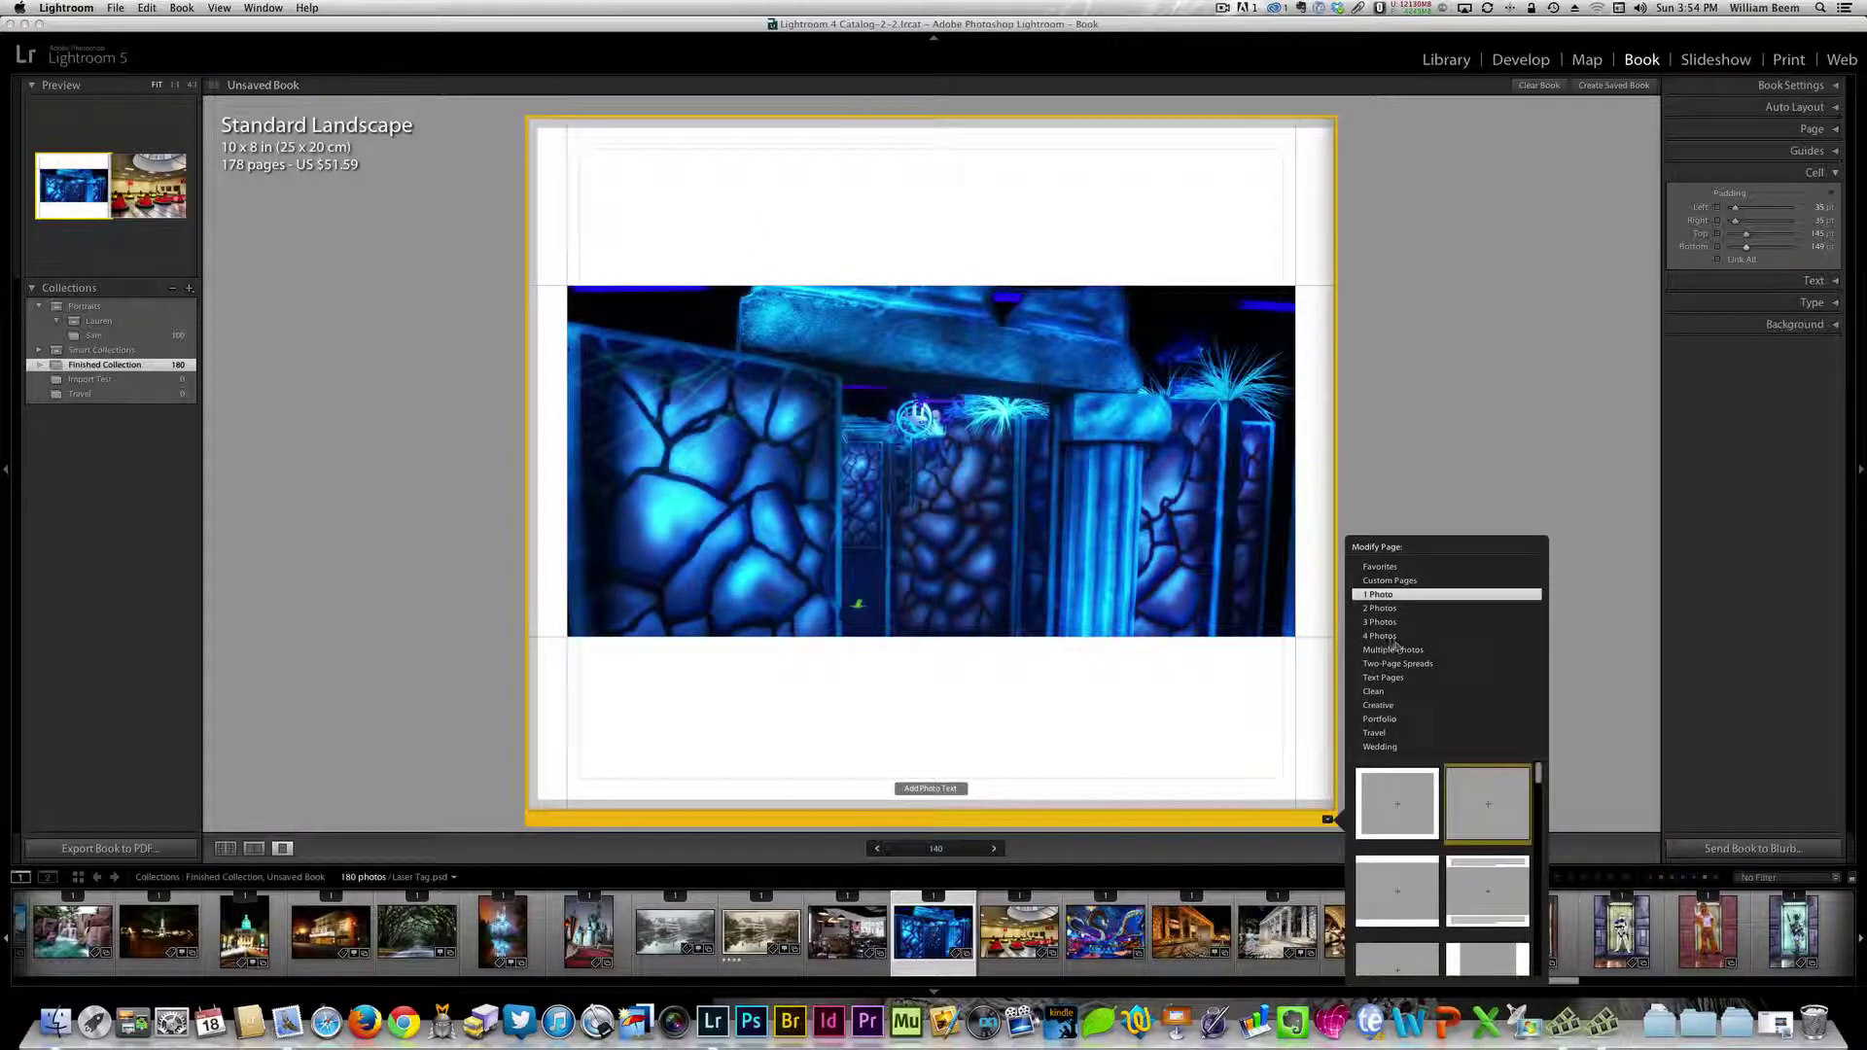
pyautogui.click(1379, 609)
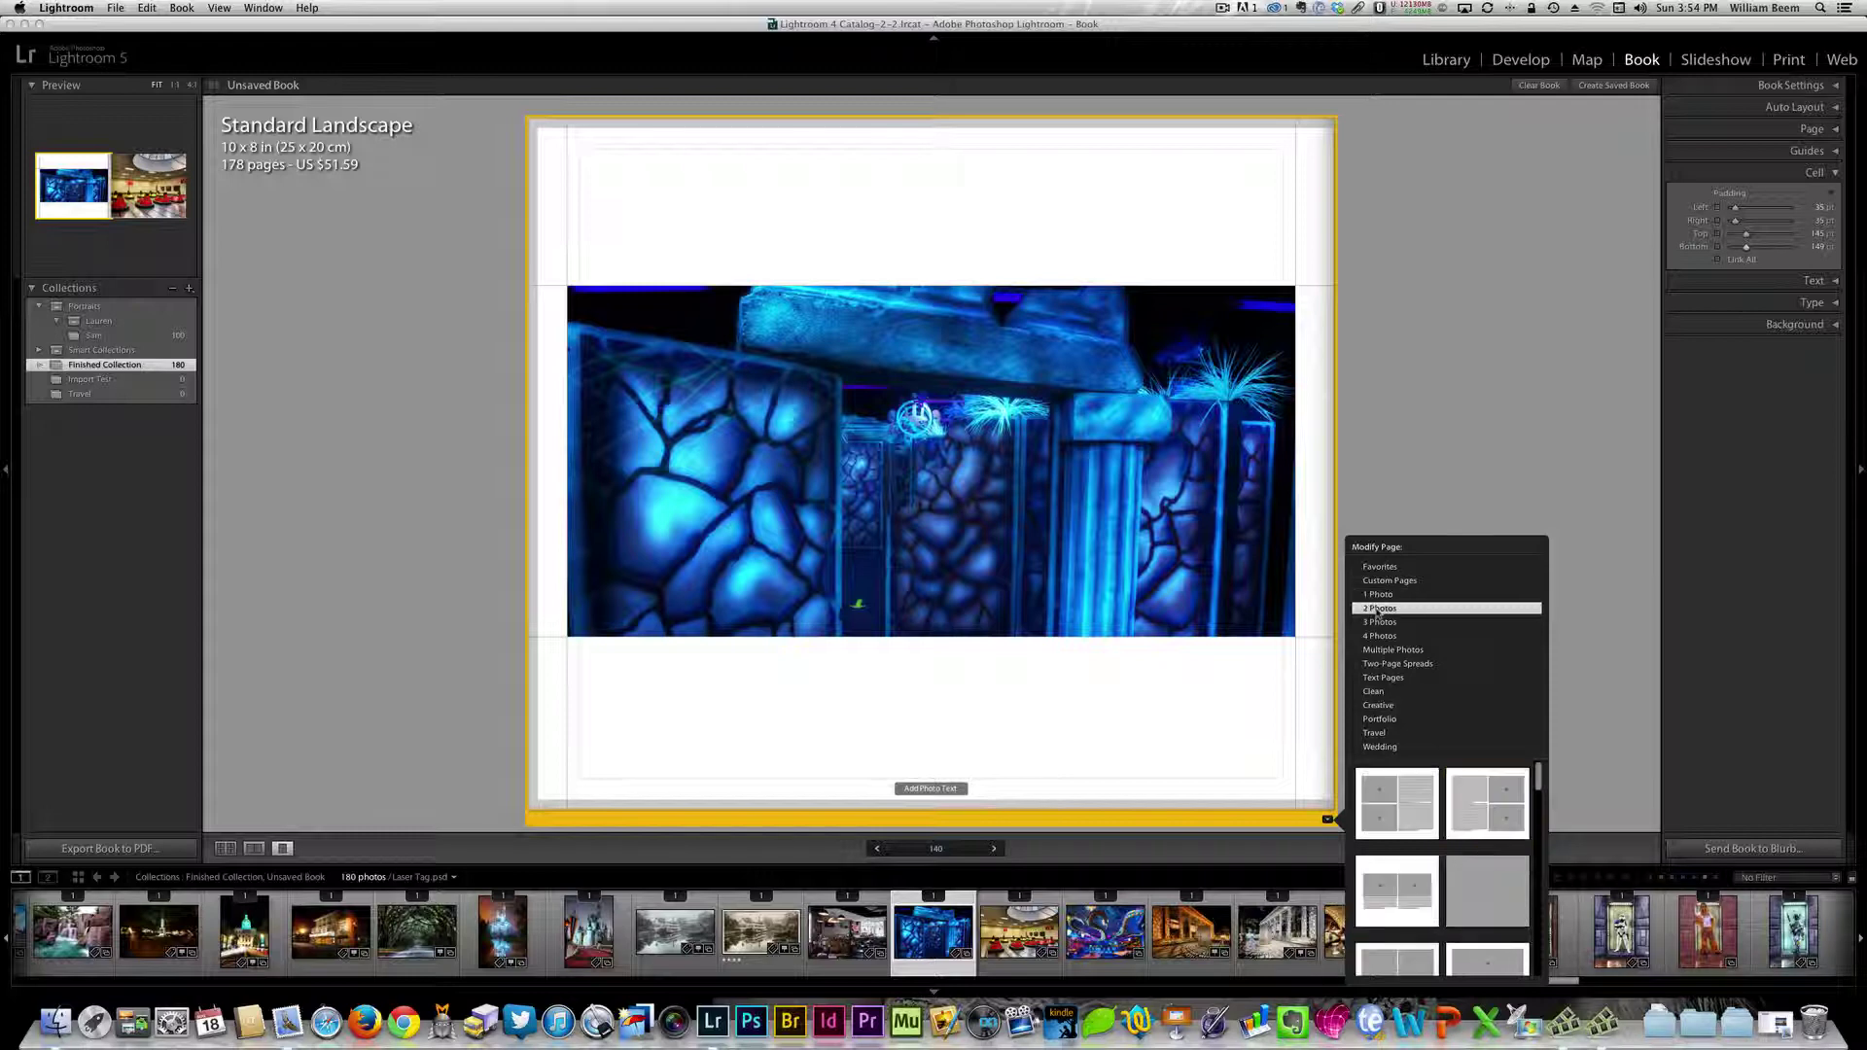
pyautogui.click(1371, 678)
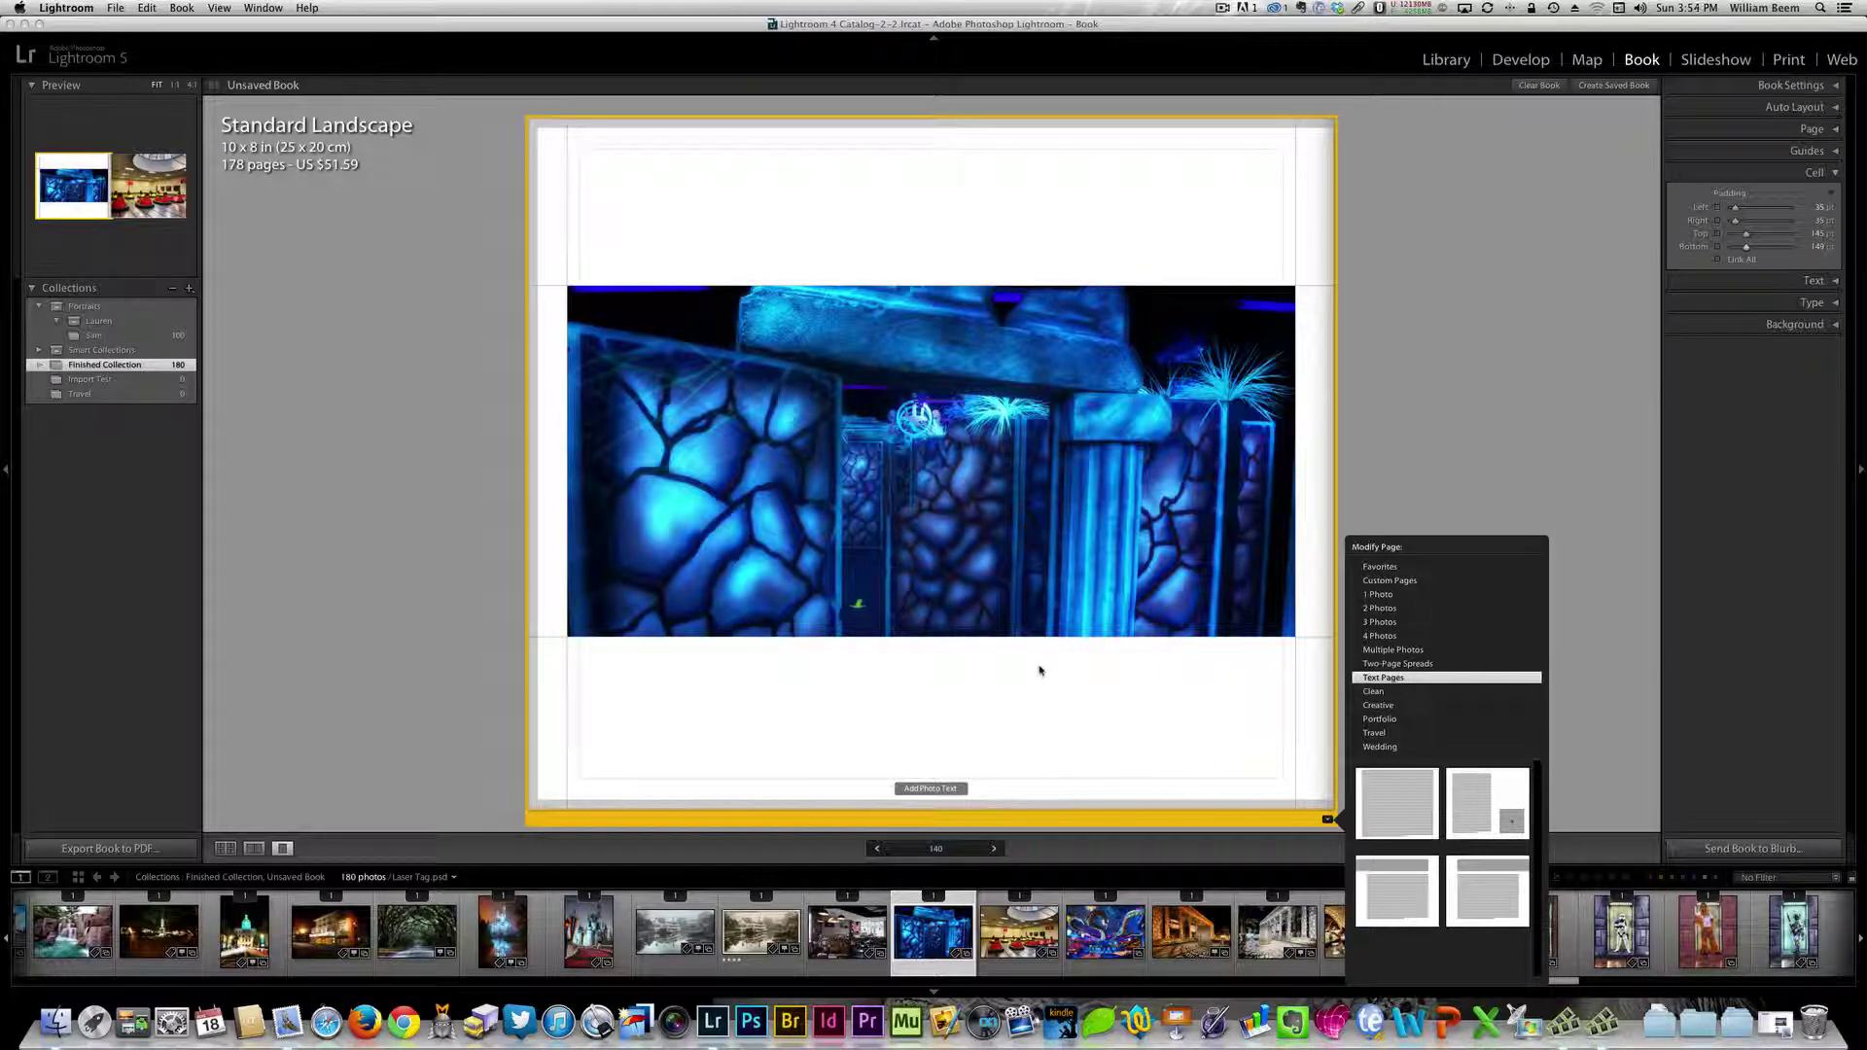
pyautogui.click(923, 251)
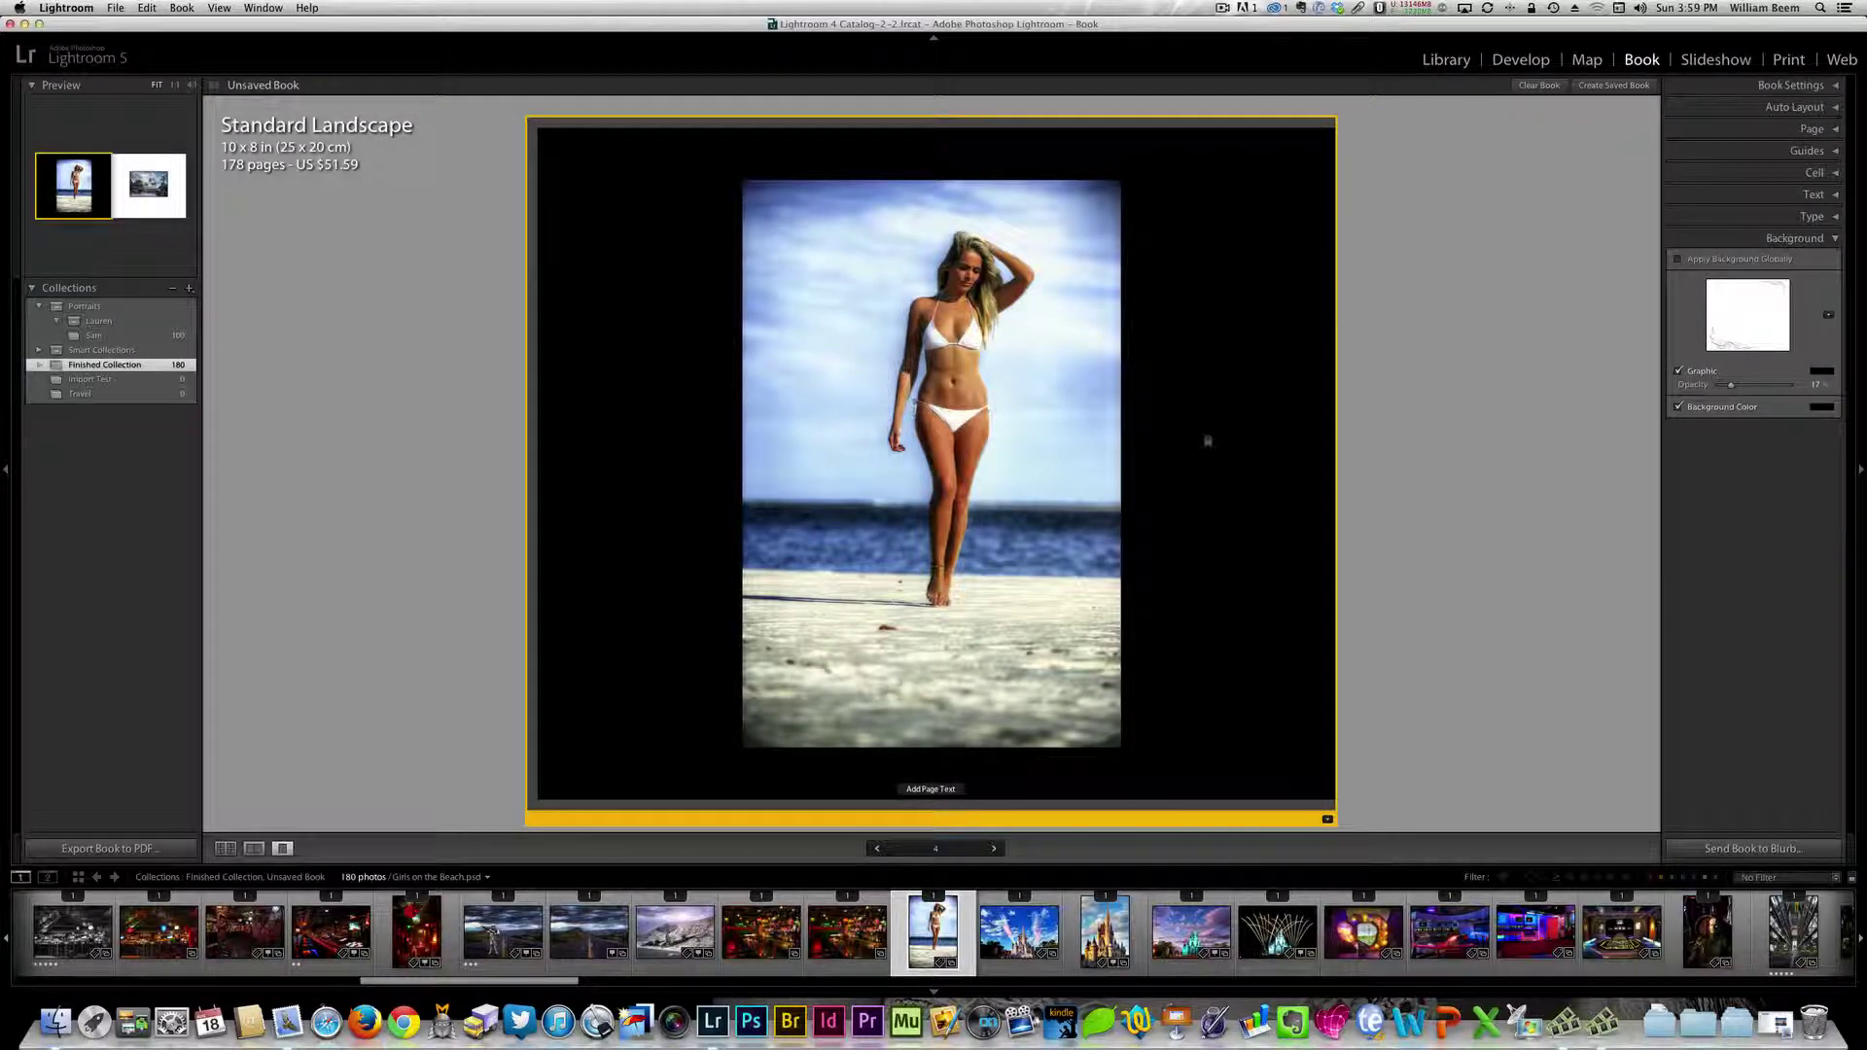
# - Toggle the background colour of page 4 off and on, try white, grey and purple, and return it to black
pyautogui.click(1679, 408)
pyautogui.click(1679, 408)
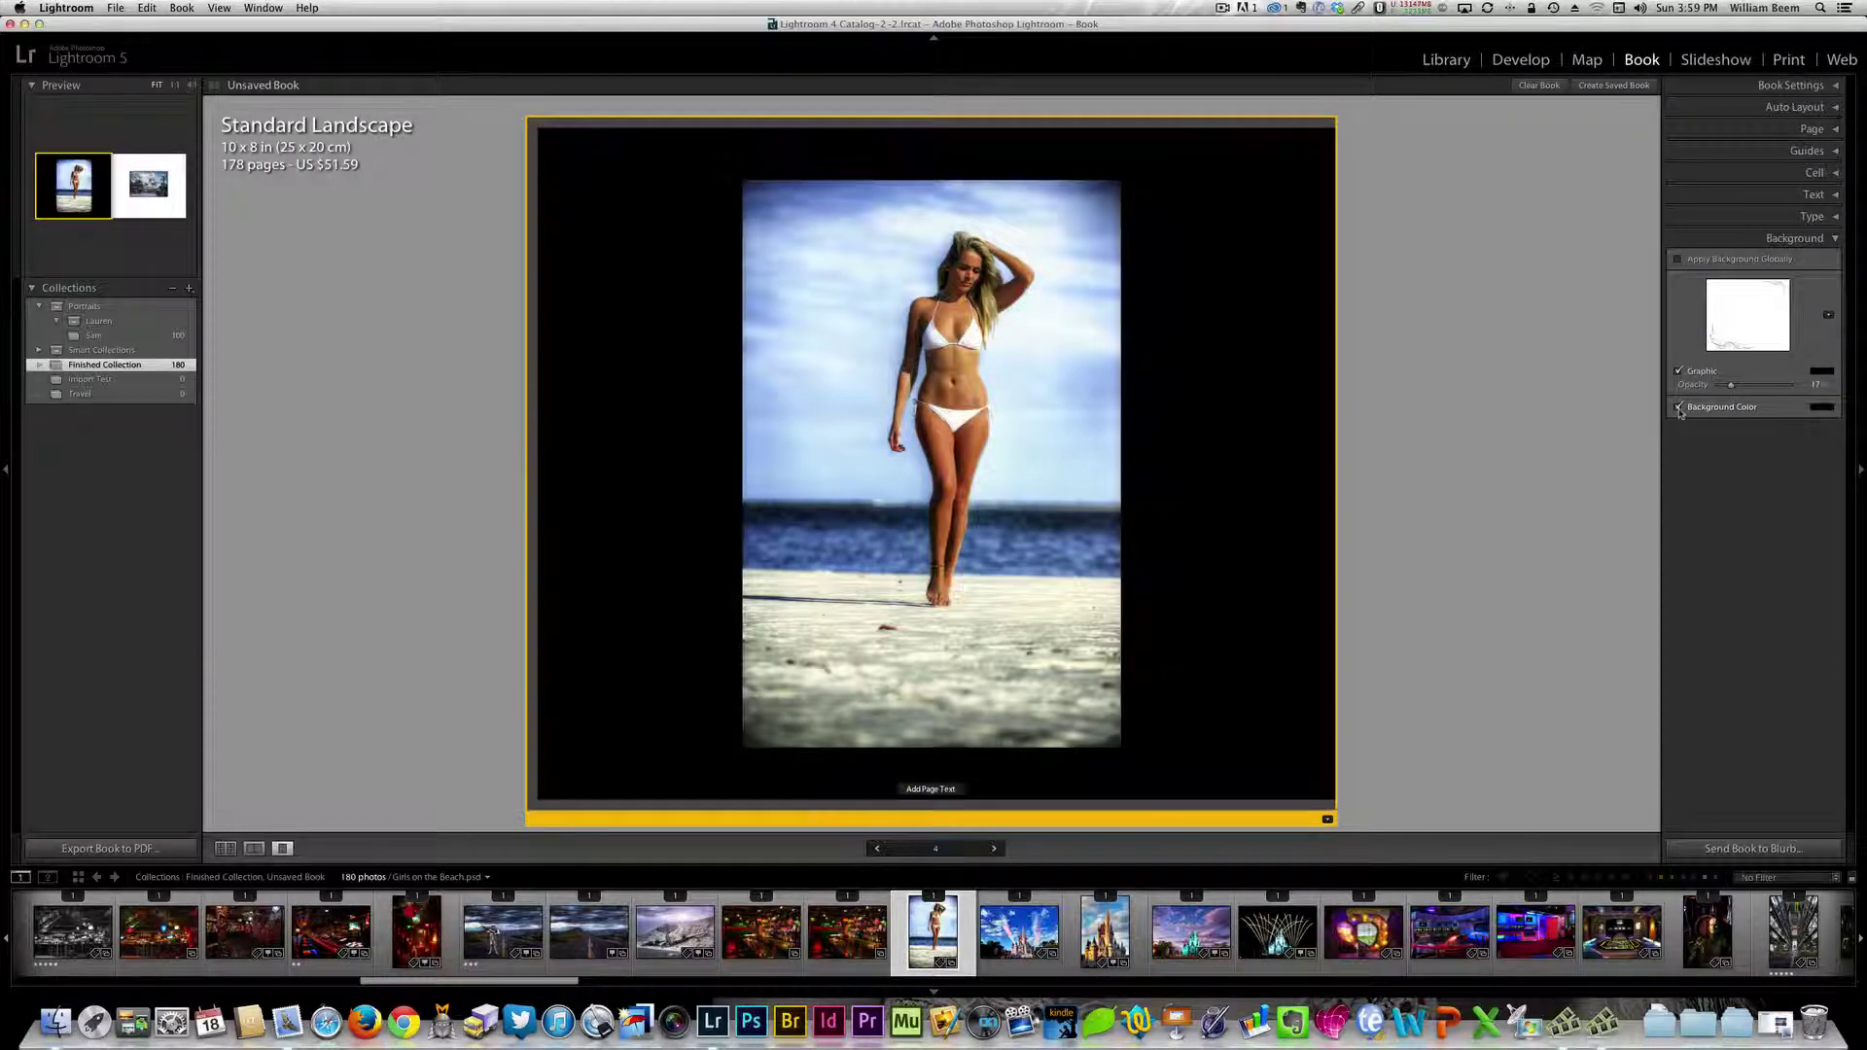
pyautogui.click(1822, 406)
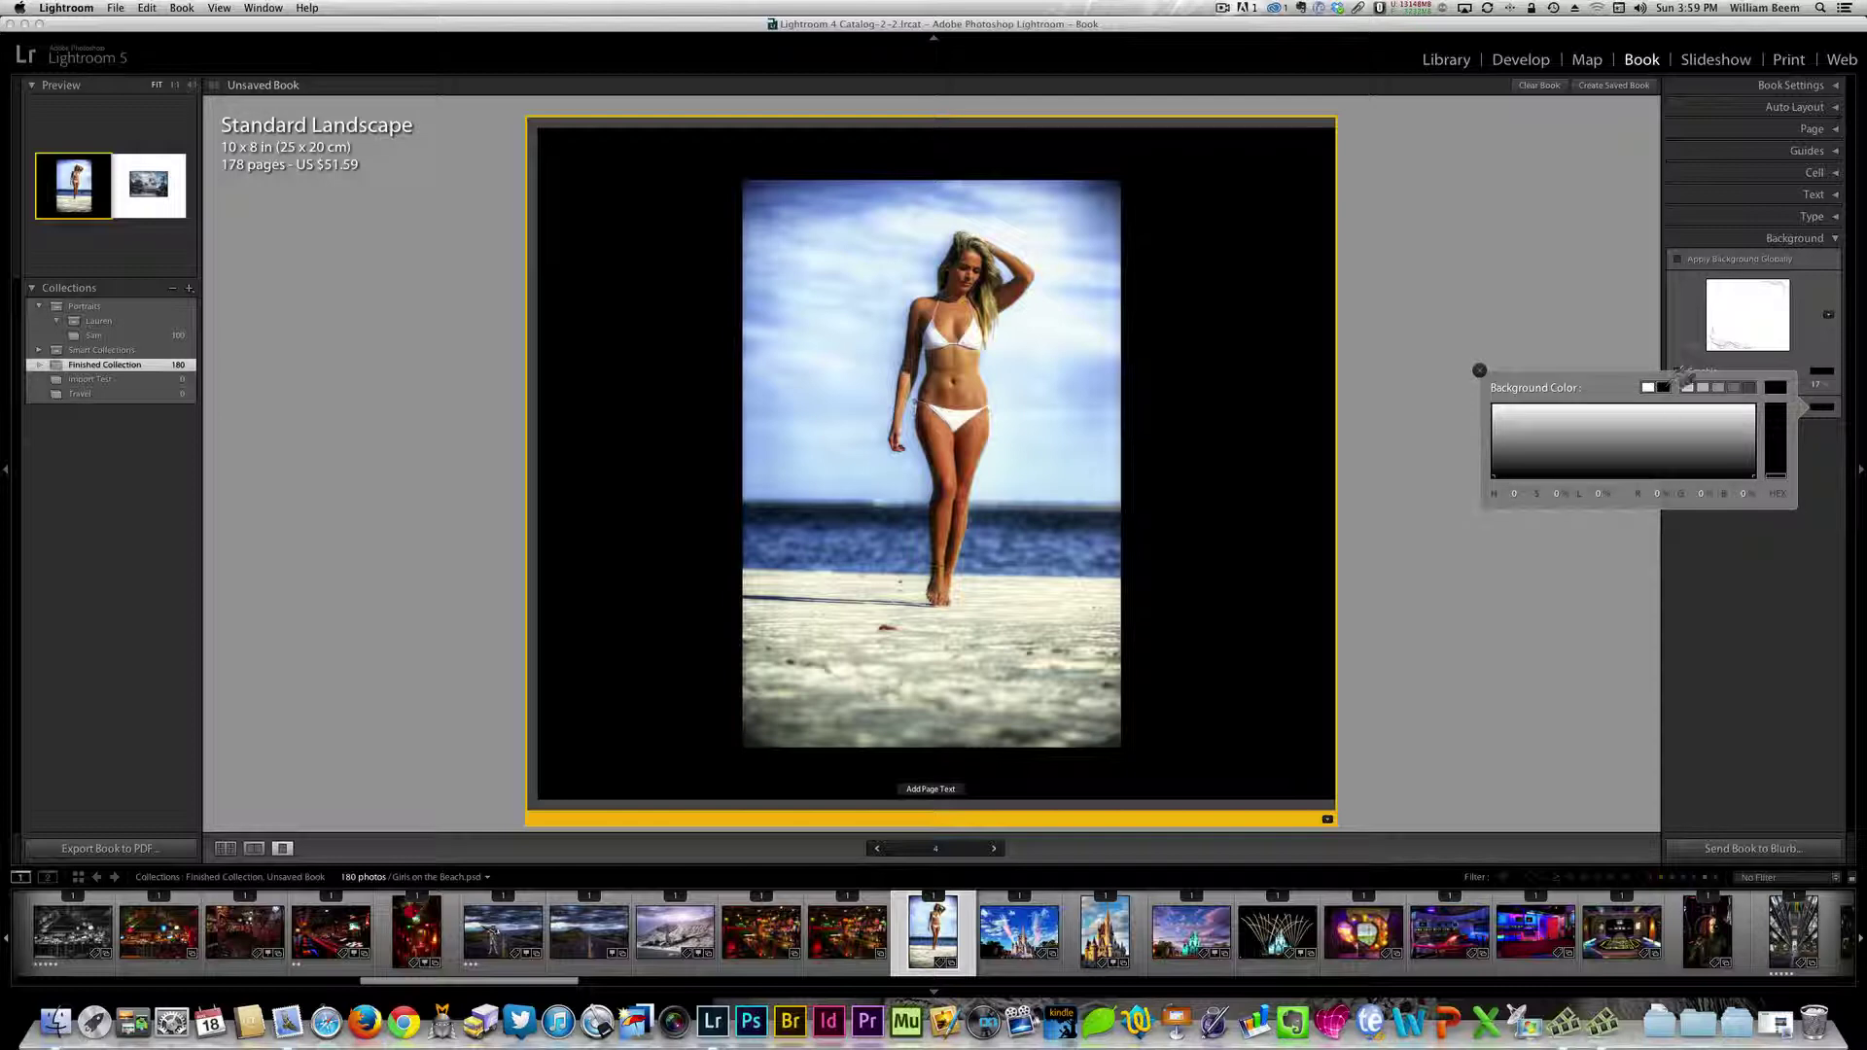
pyautogui.click(1649, 388)
pyautogui.click(1663, 388)
pyautogui.moveTo(1740, 433); pyautogui.dragTo(1517, 429)
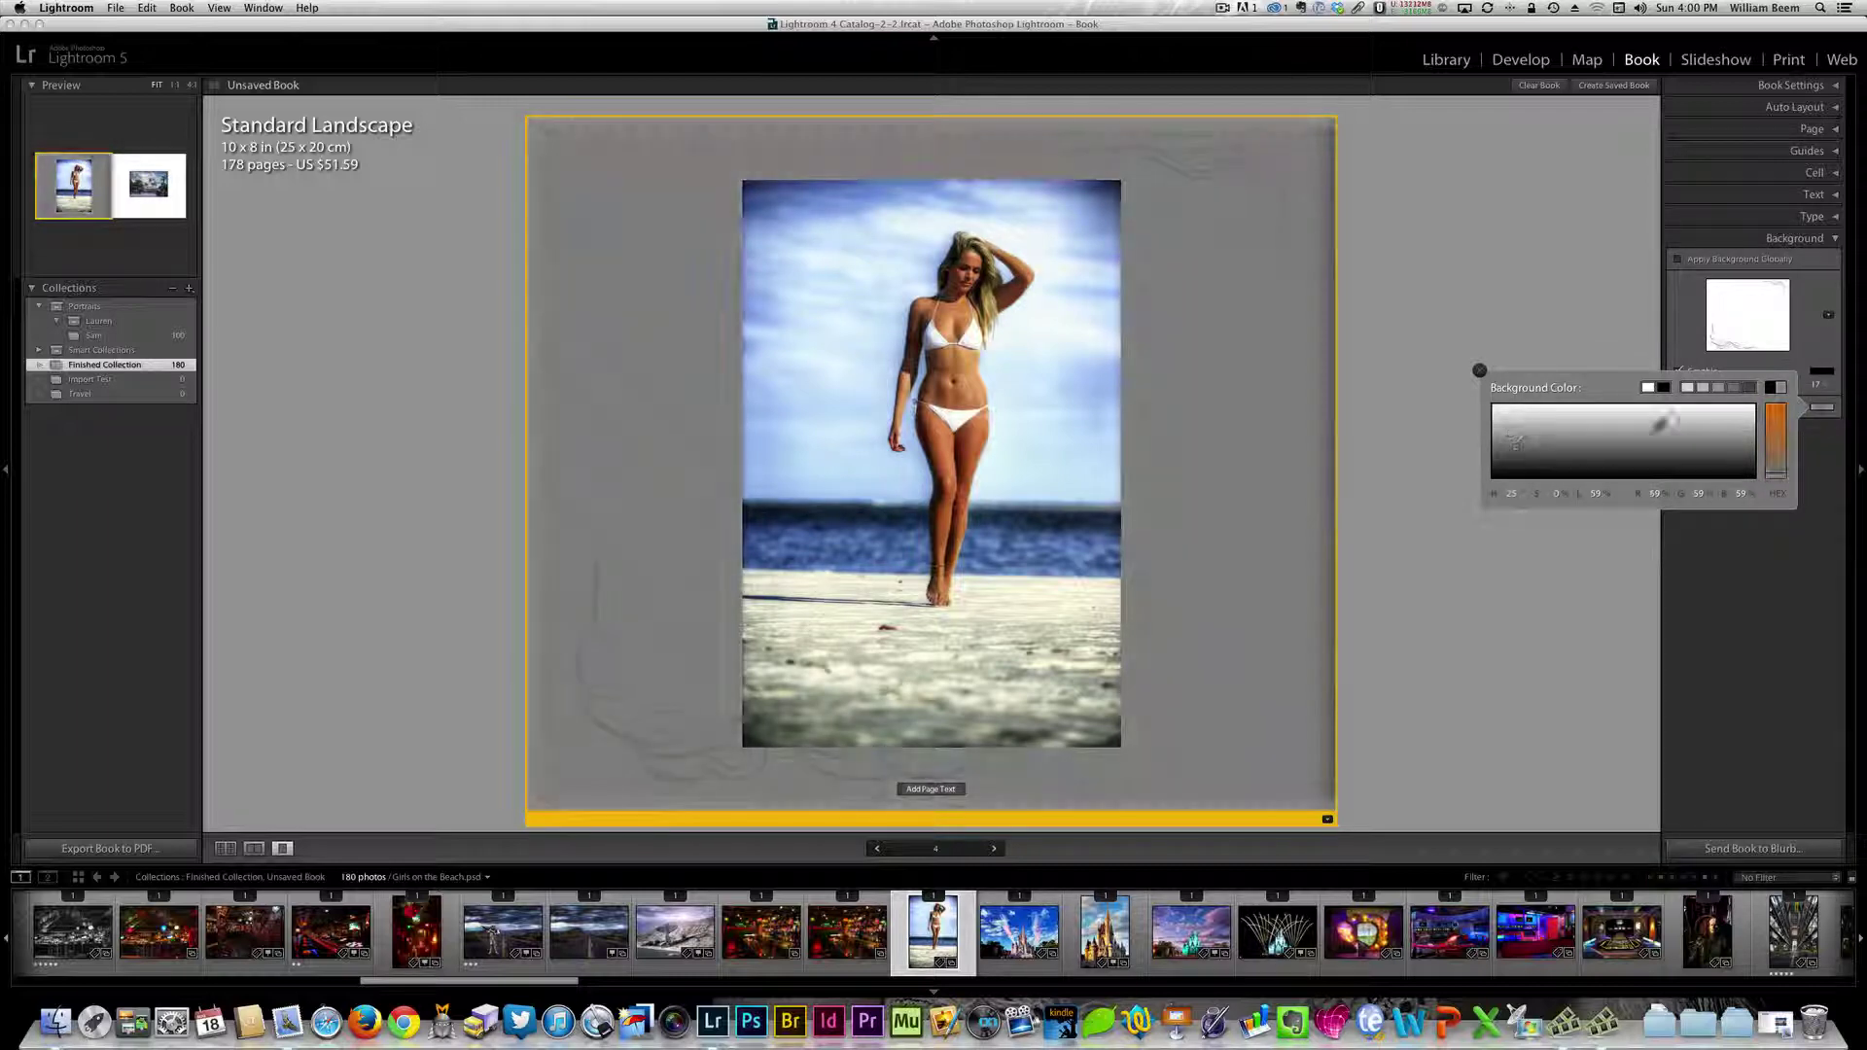
pyautogui.moveTo(1775, 475); pyautogui.dragTo(1696, 409)
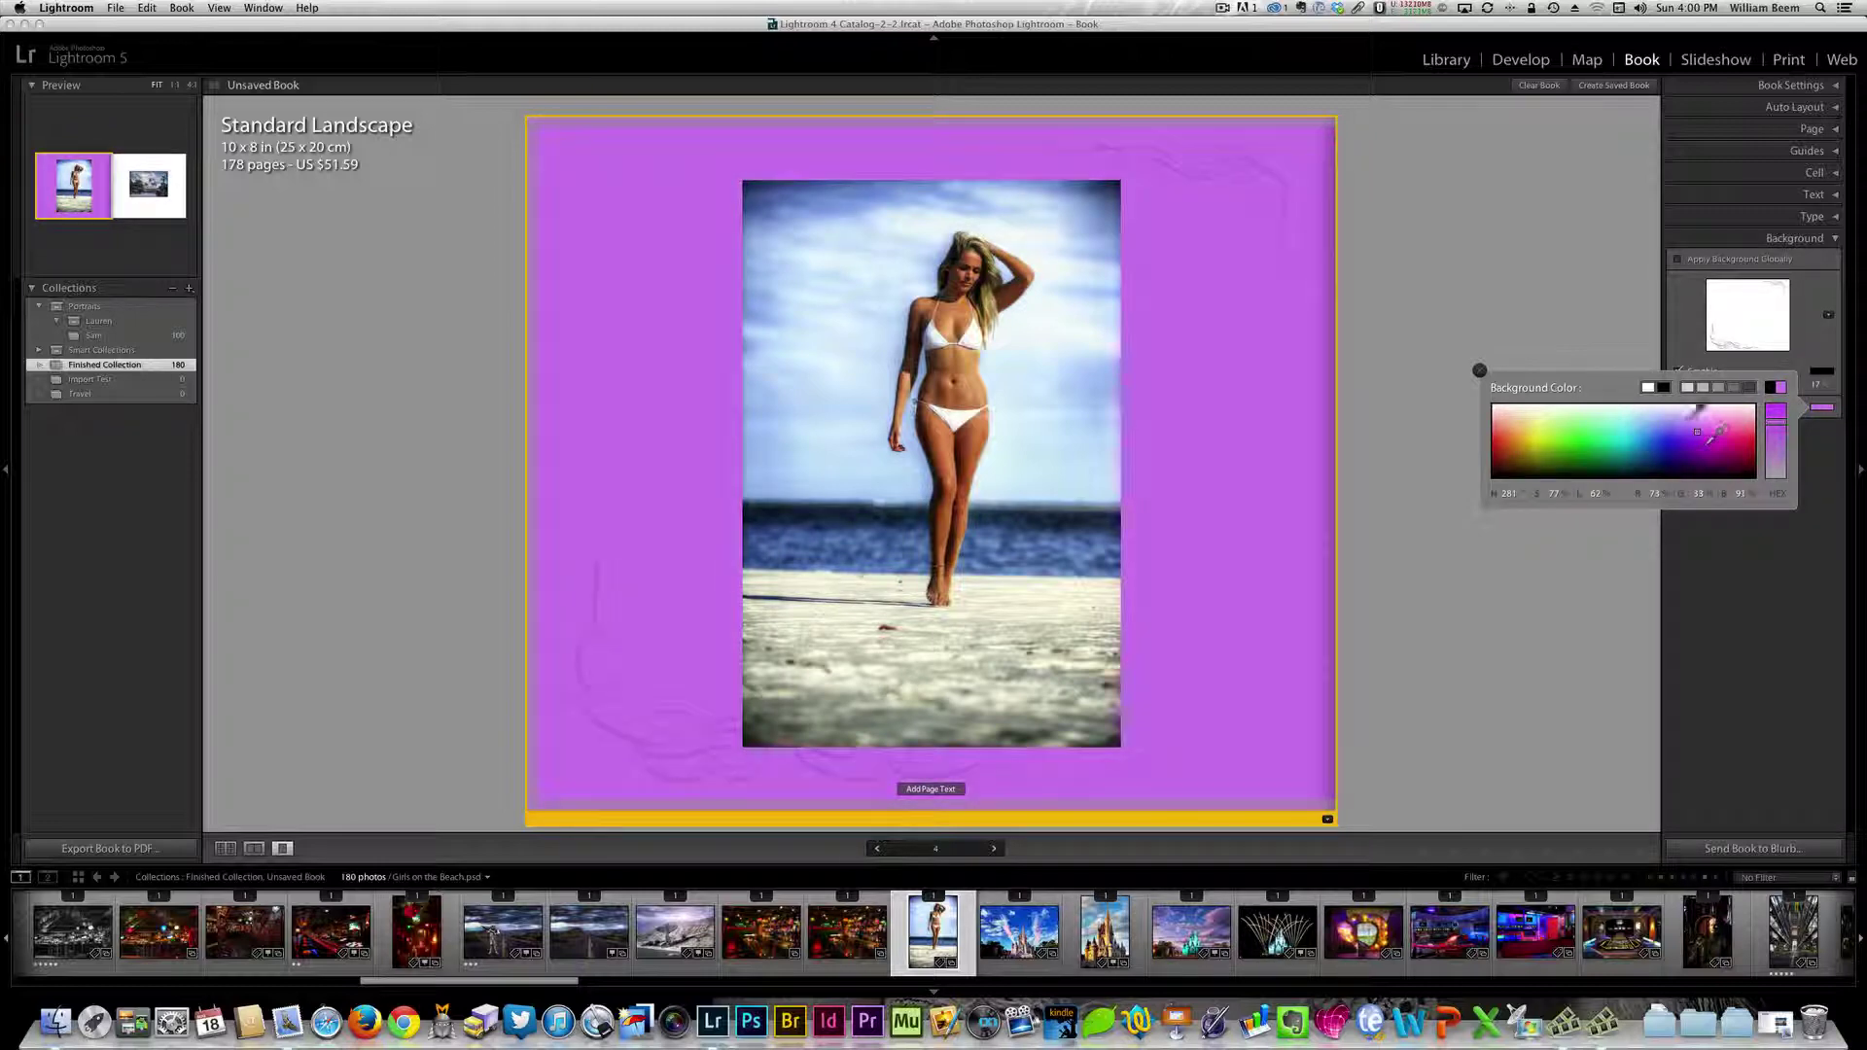
pyautogui.click(1663, 387)
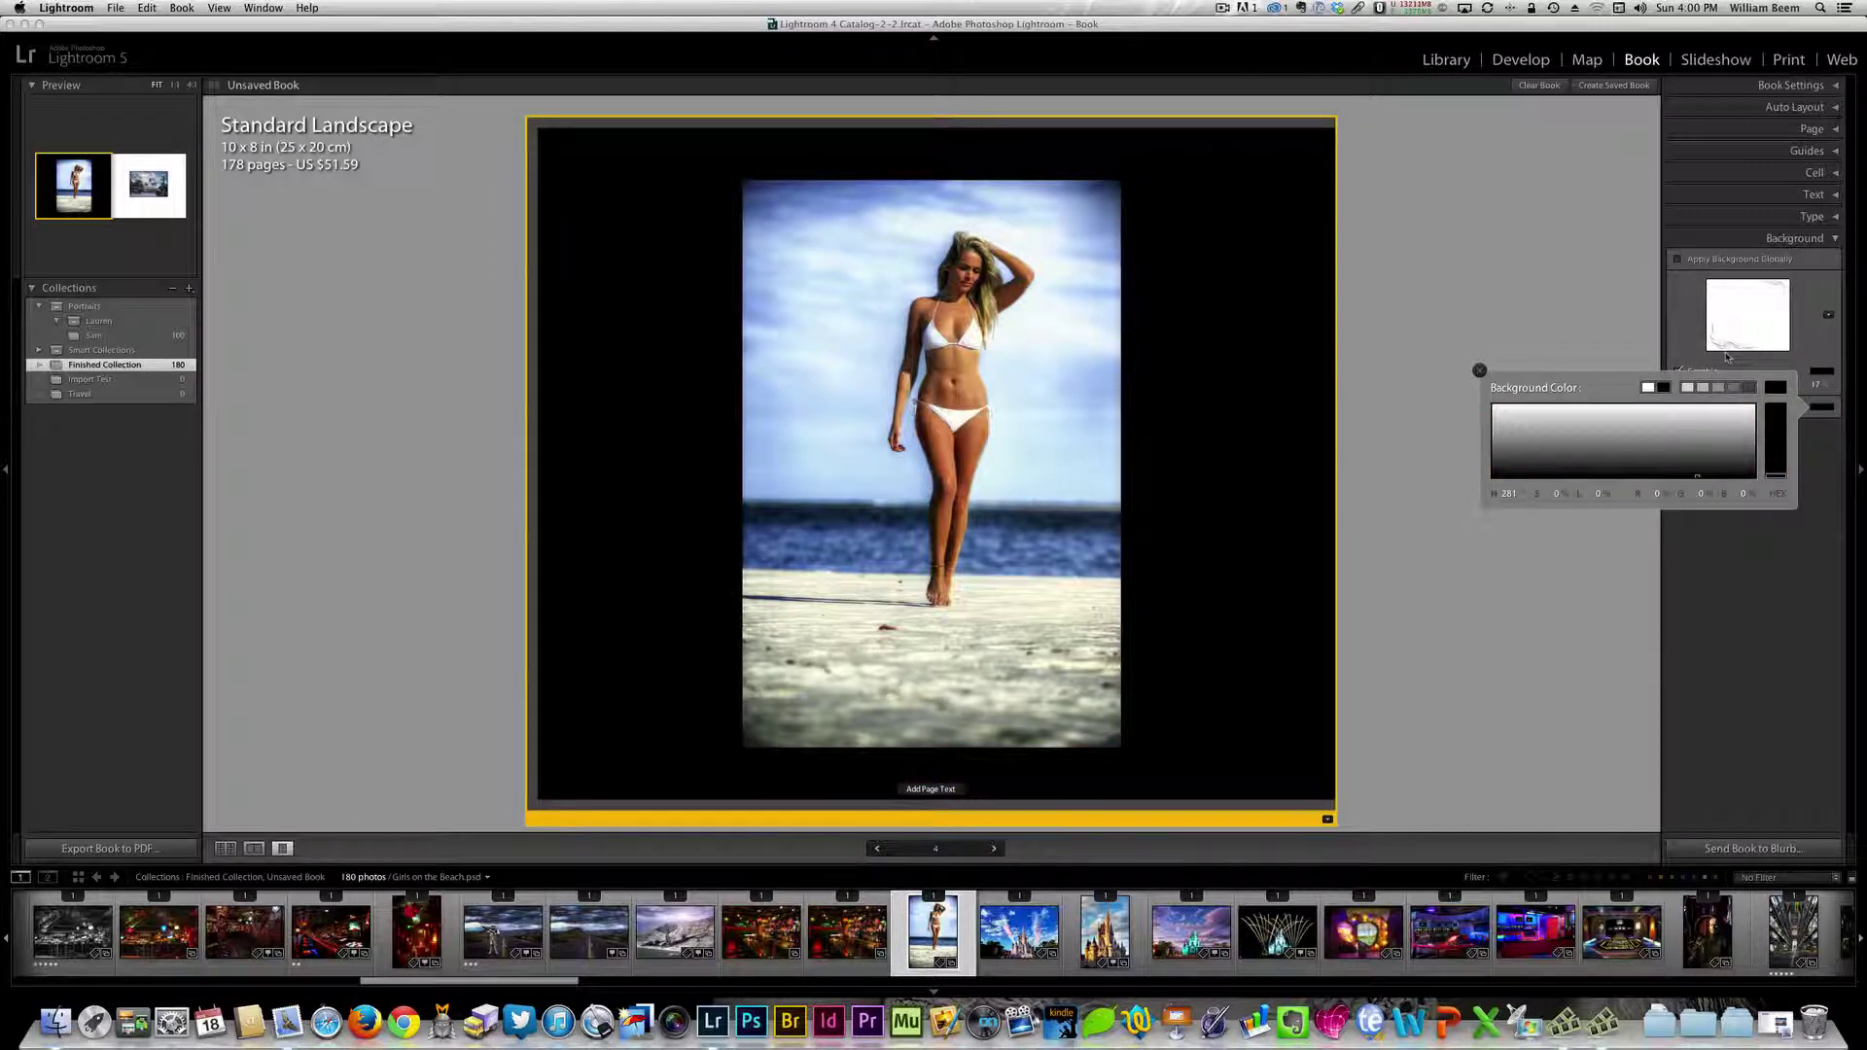
# - Browse the stock background graphics for page 4, use the castle fireworks photo as its background graphic, and set the graphic's opacity to 22
pyautogui.click(1479, 370)
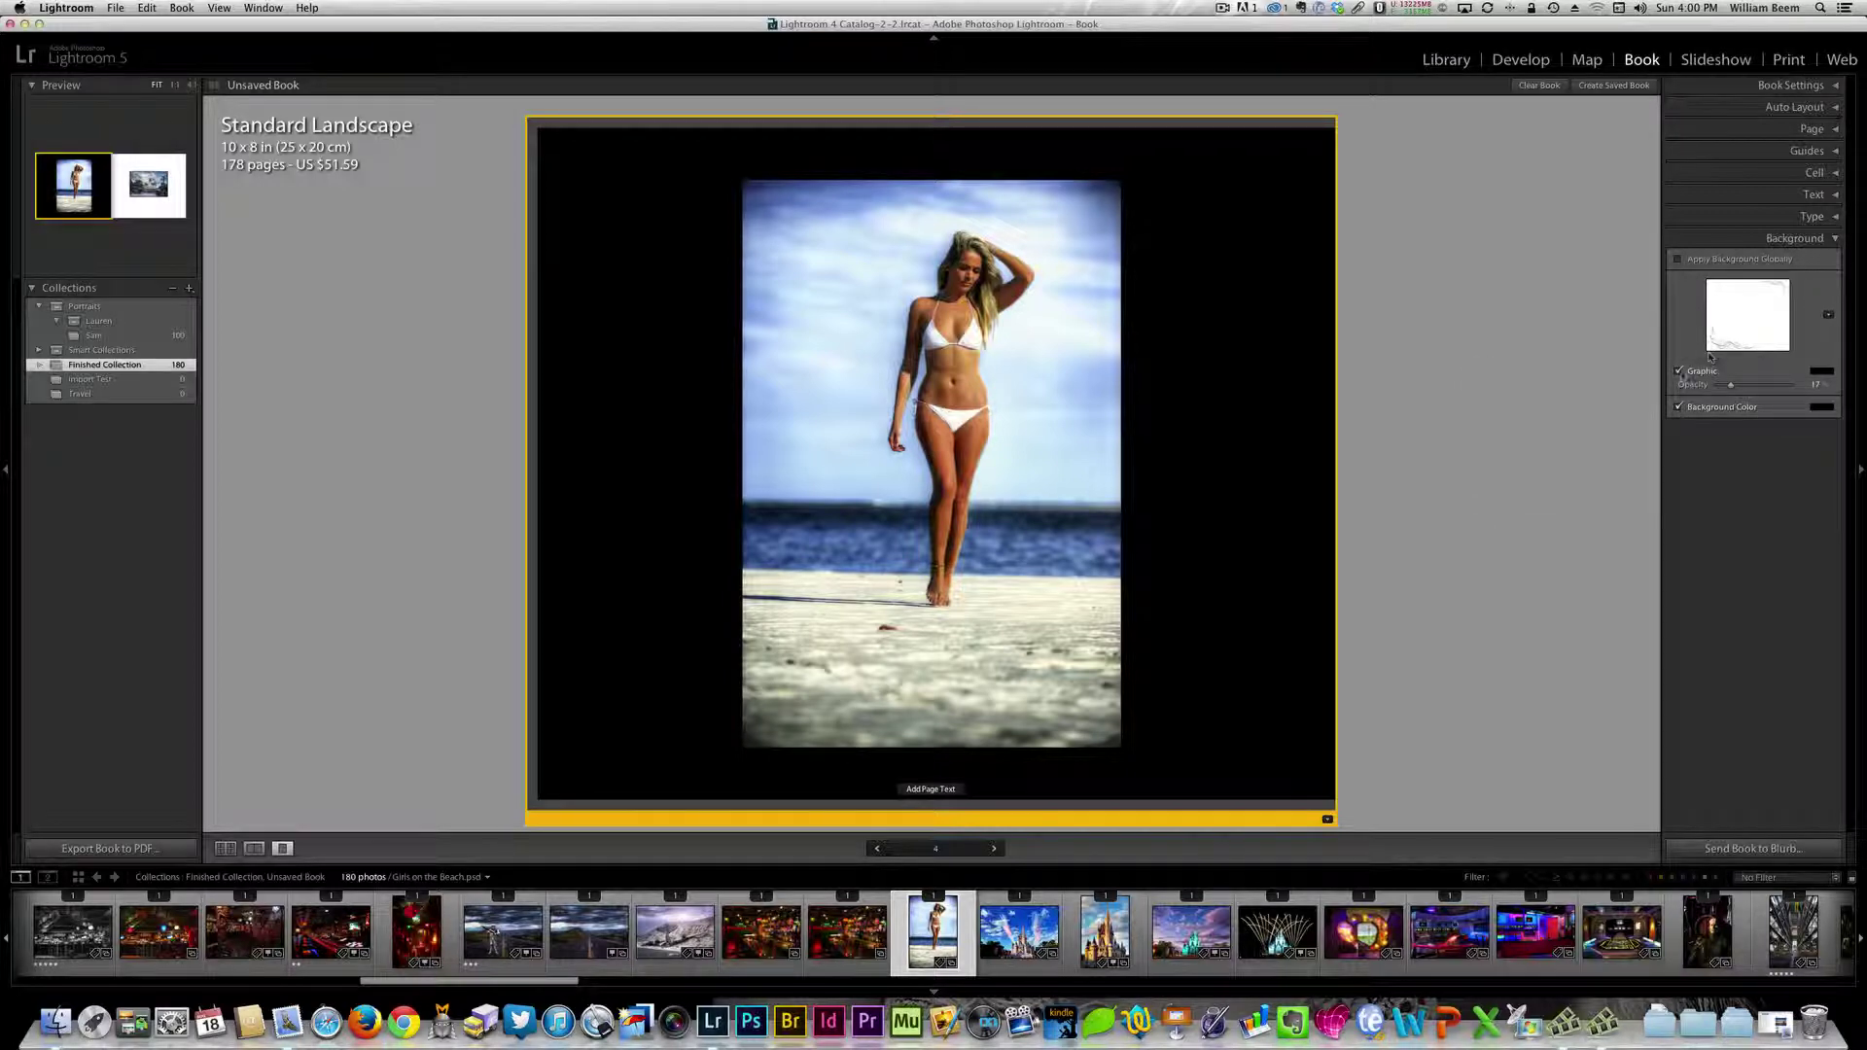
pyautogui.click(1735, 330)
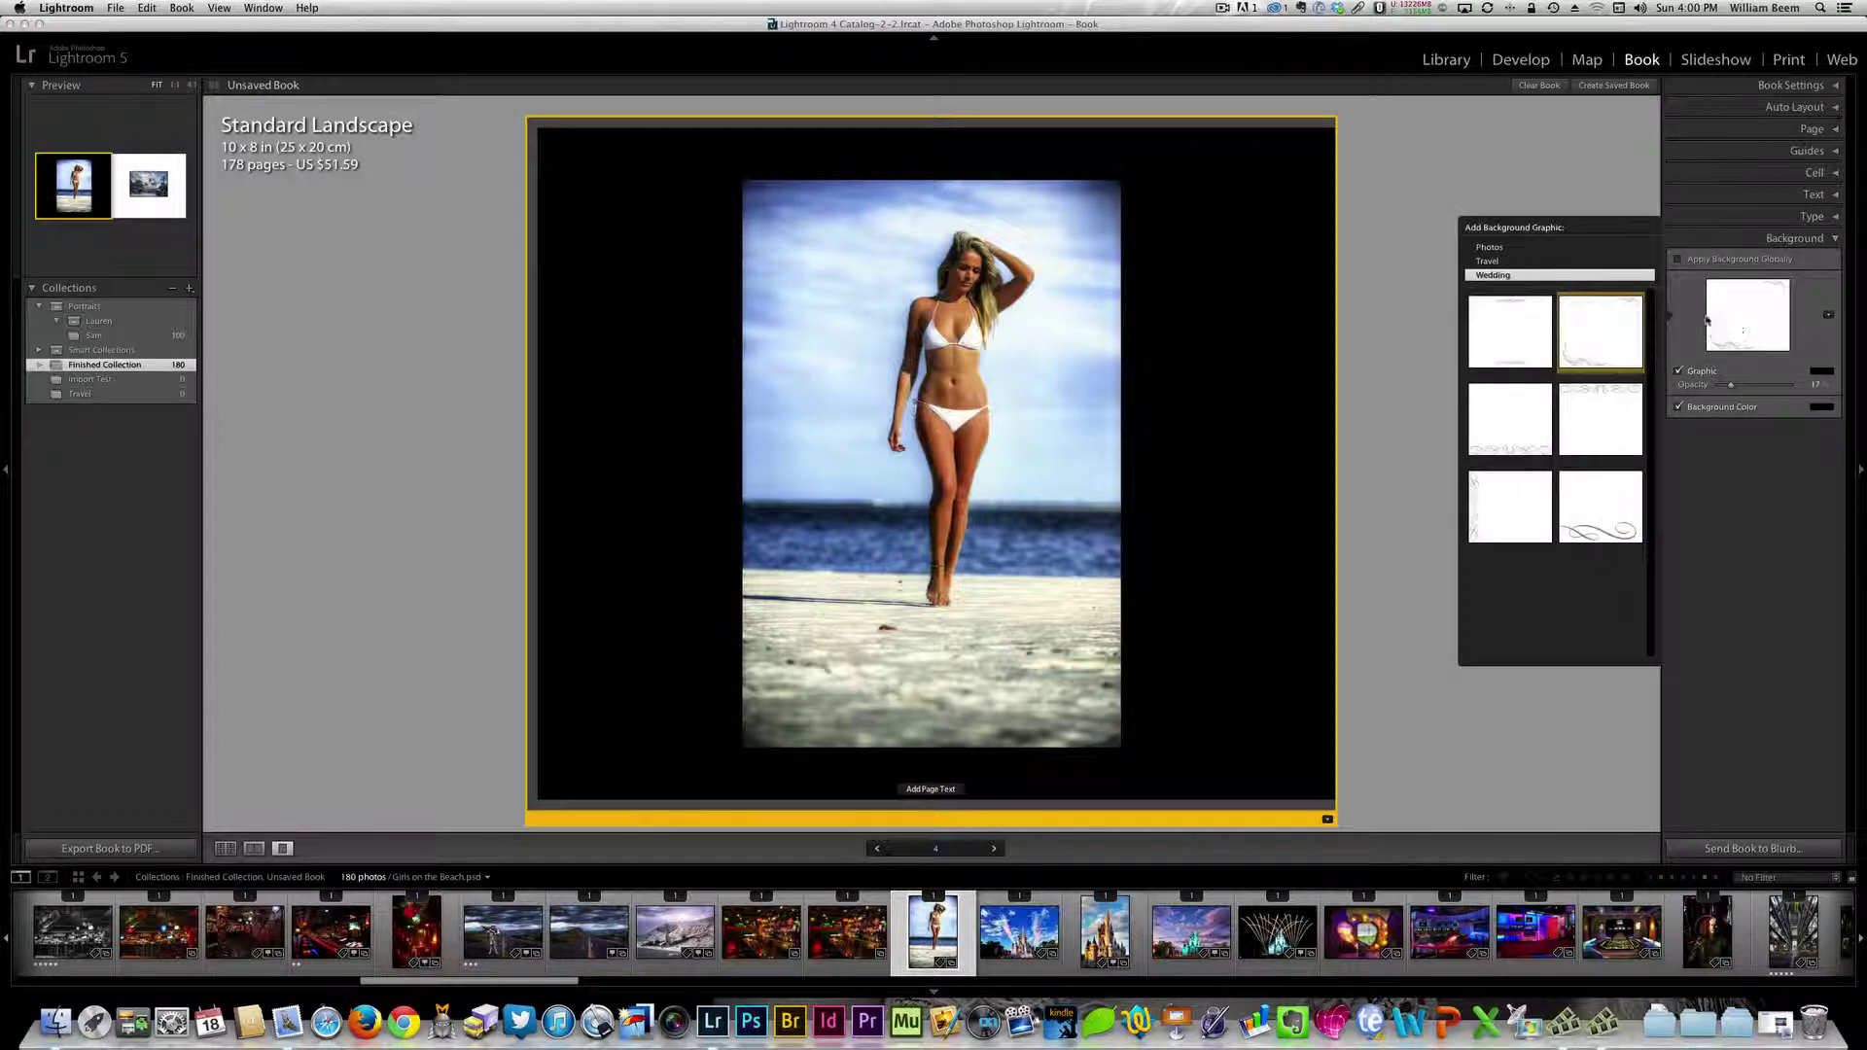
pyautogui.click(1497, 248)
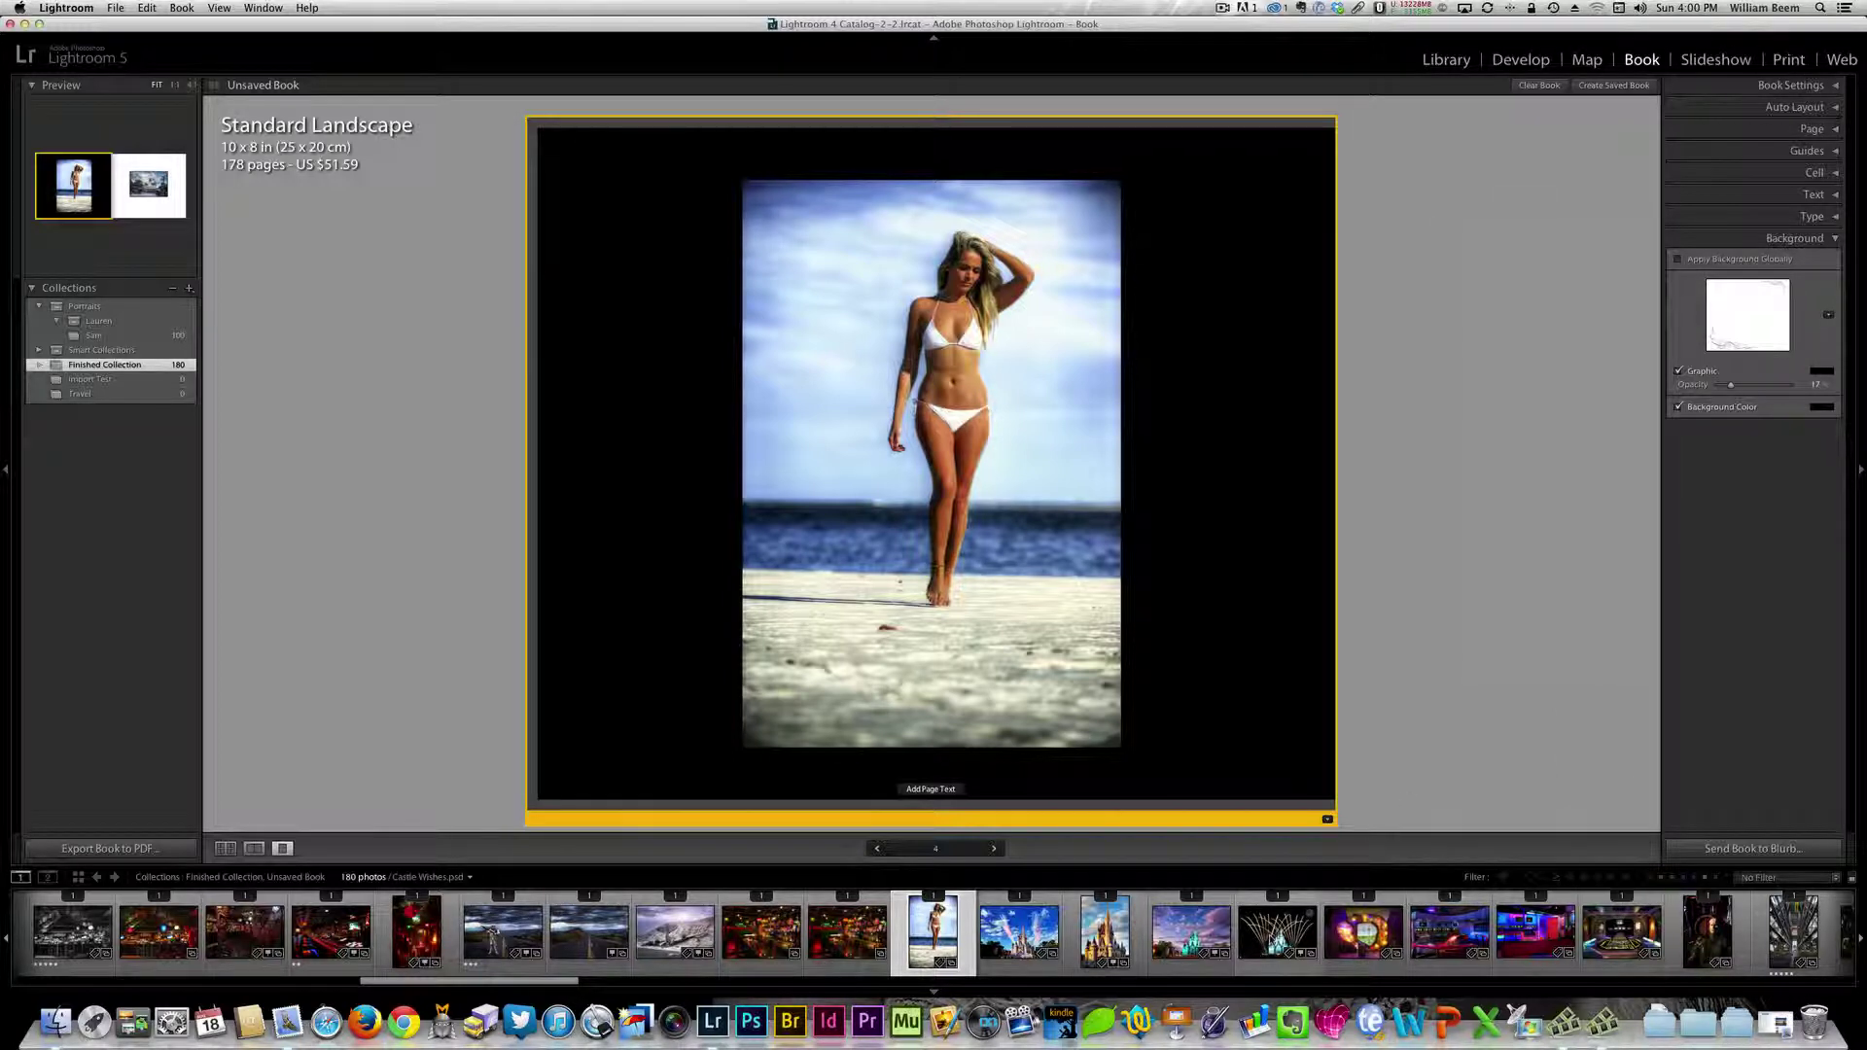
pyautogui.moveTo(1282, 909); pyautogui.dragTo(1751, 321)
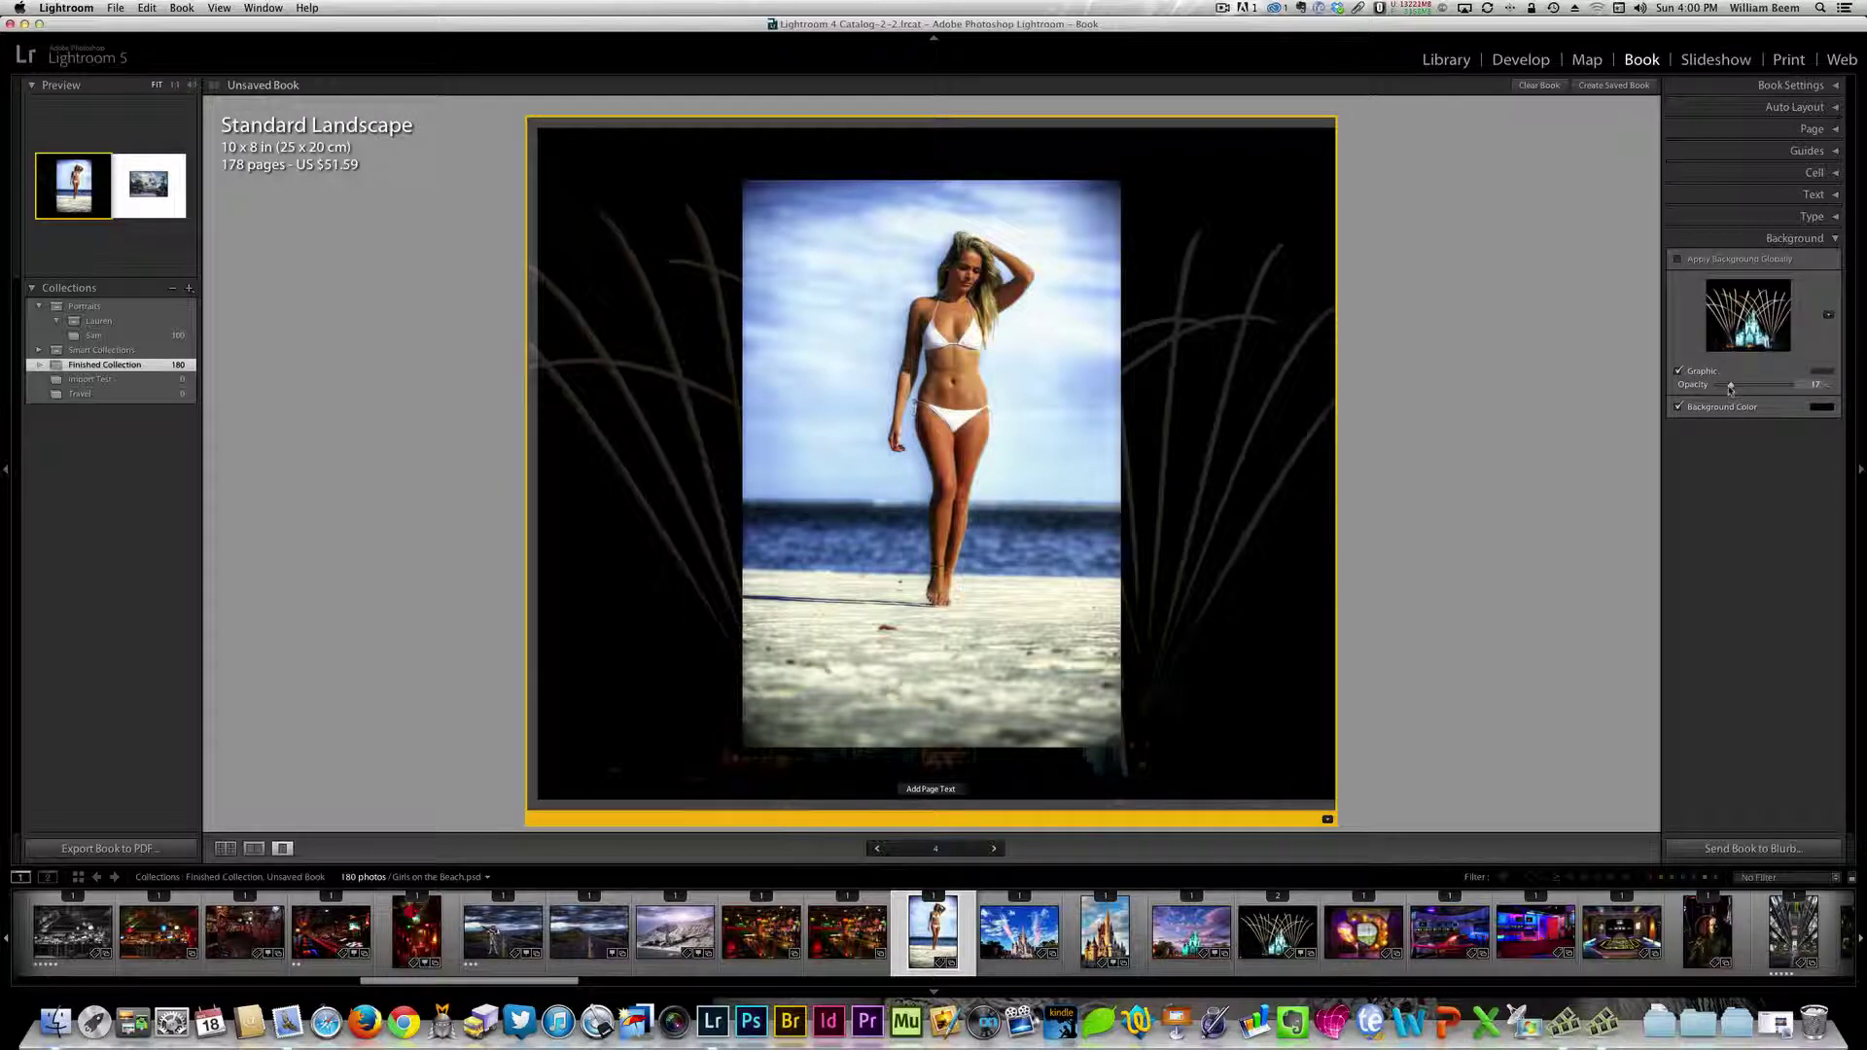
pyautogui.moveTo(1730, 389)
pyautogui.mouseDown()
pyautogui.moveTo(1778, 386)
pyautogui.moveTo(1734, 385)
pyautogui.mouseUp()
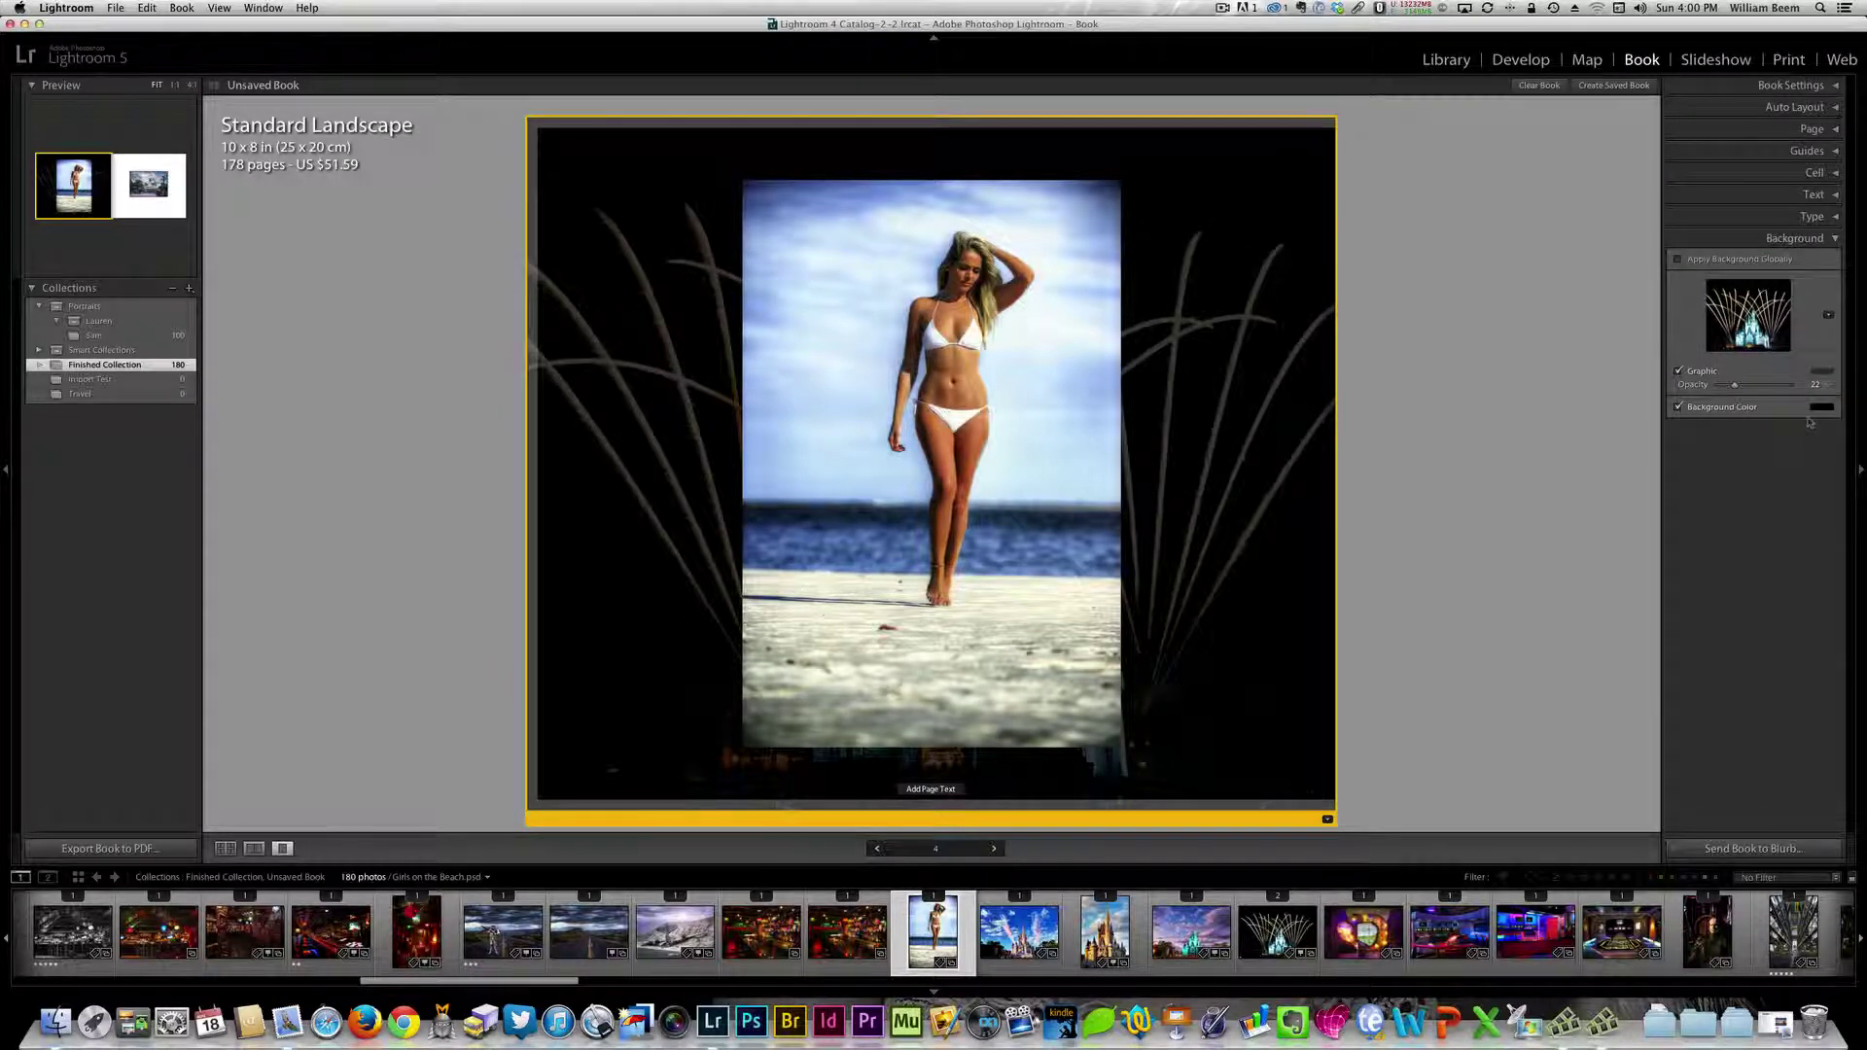
# - Toggle page 4's background colour off and on behind the fireworks graphic, and try dark shades for it
pyautogui.click(1678, 407)
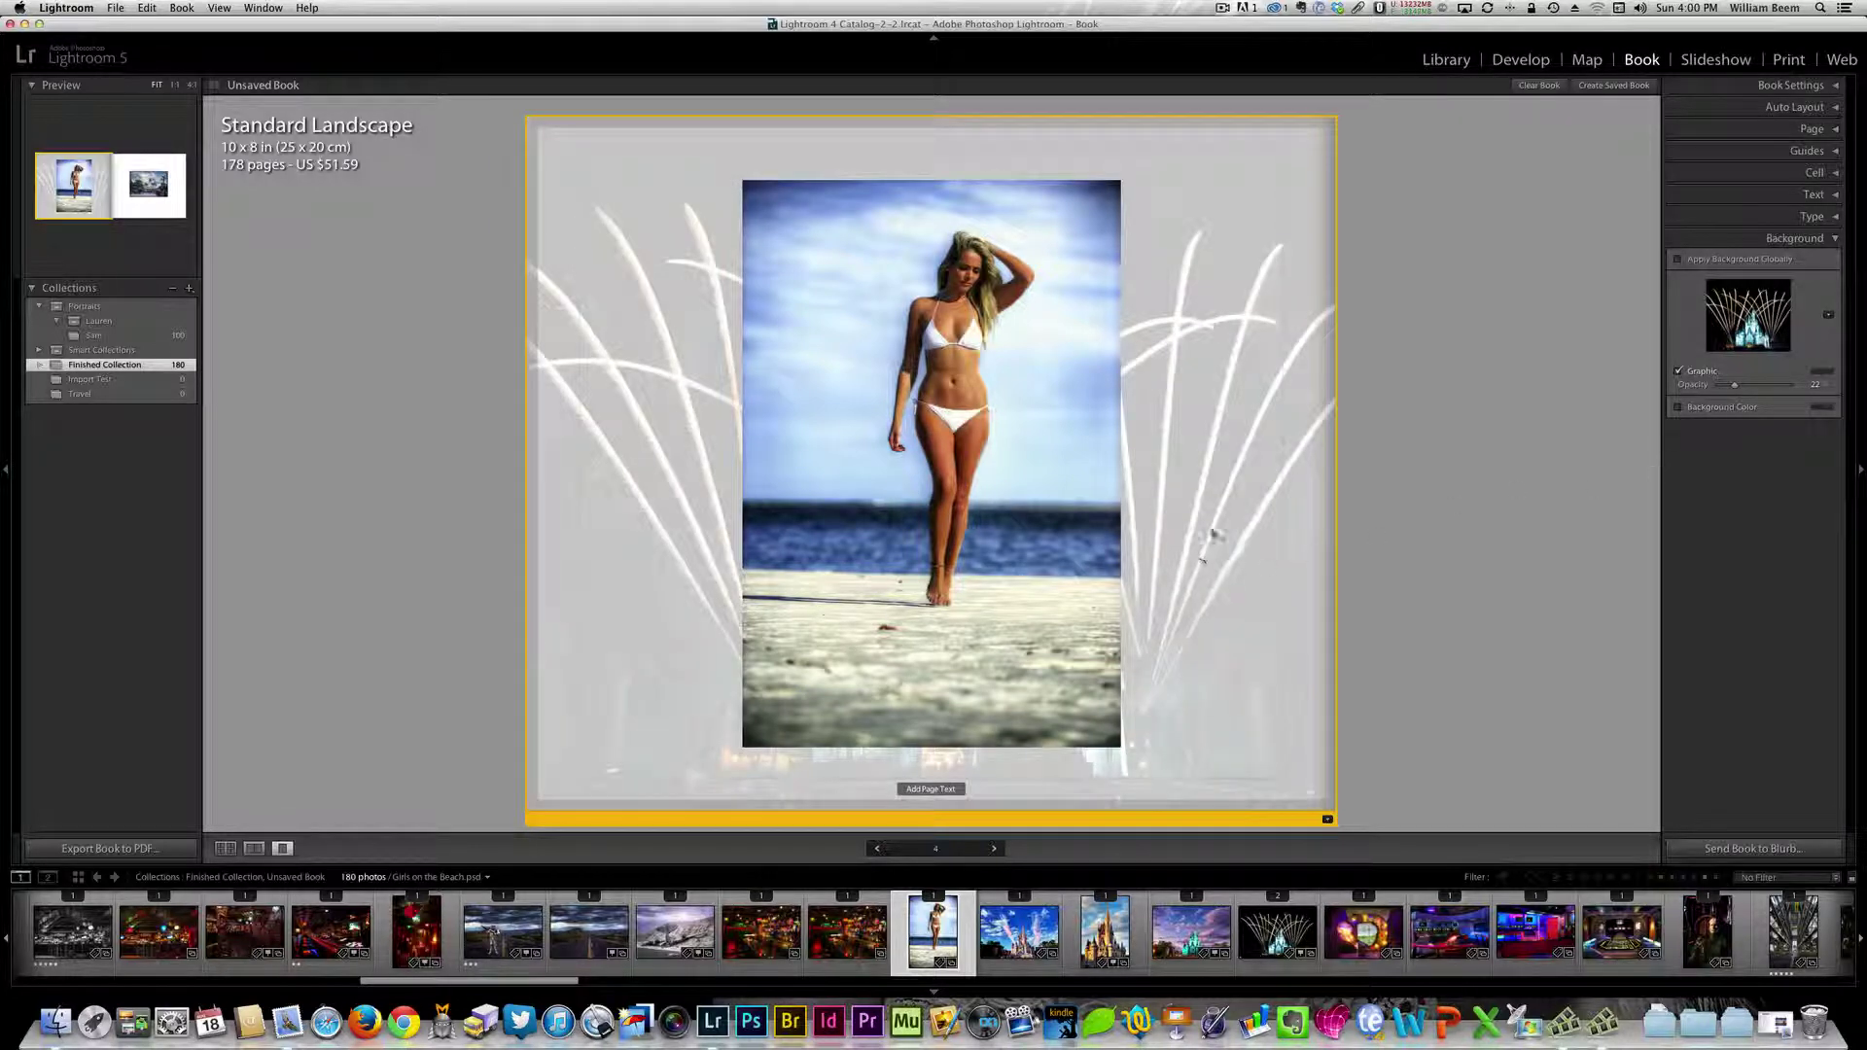
pyautogui.click(1677, 407)
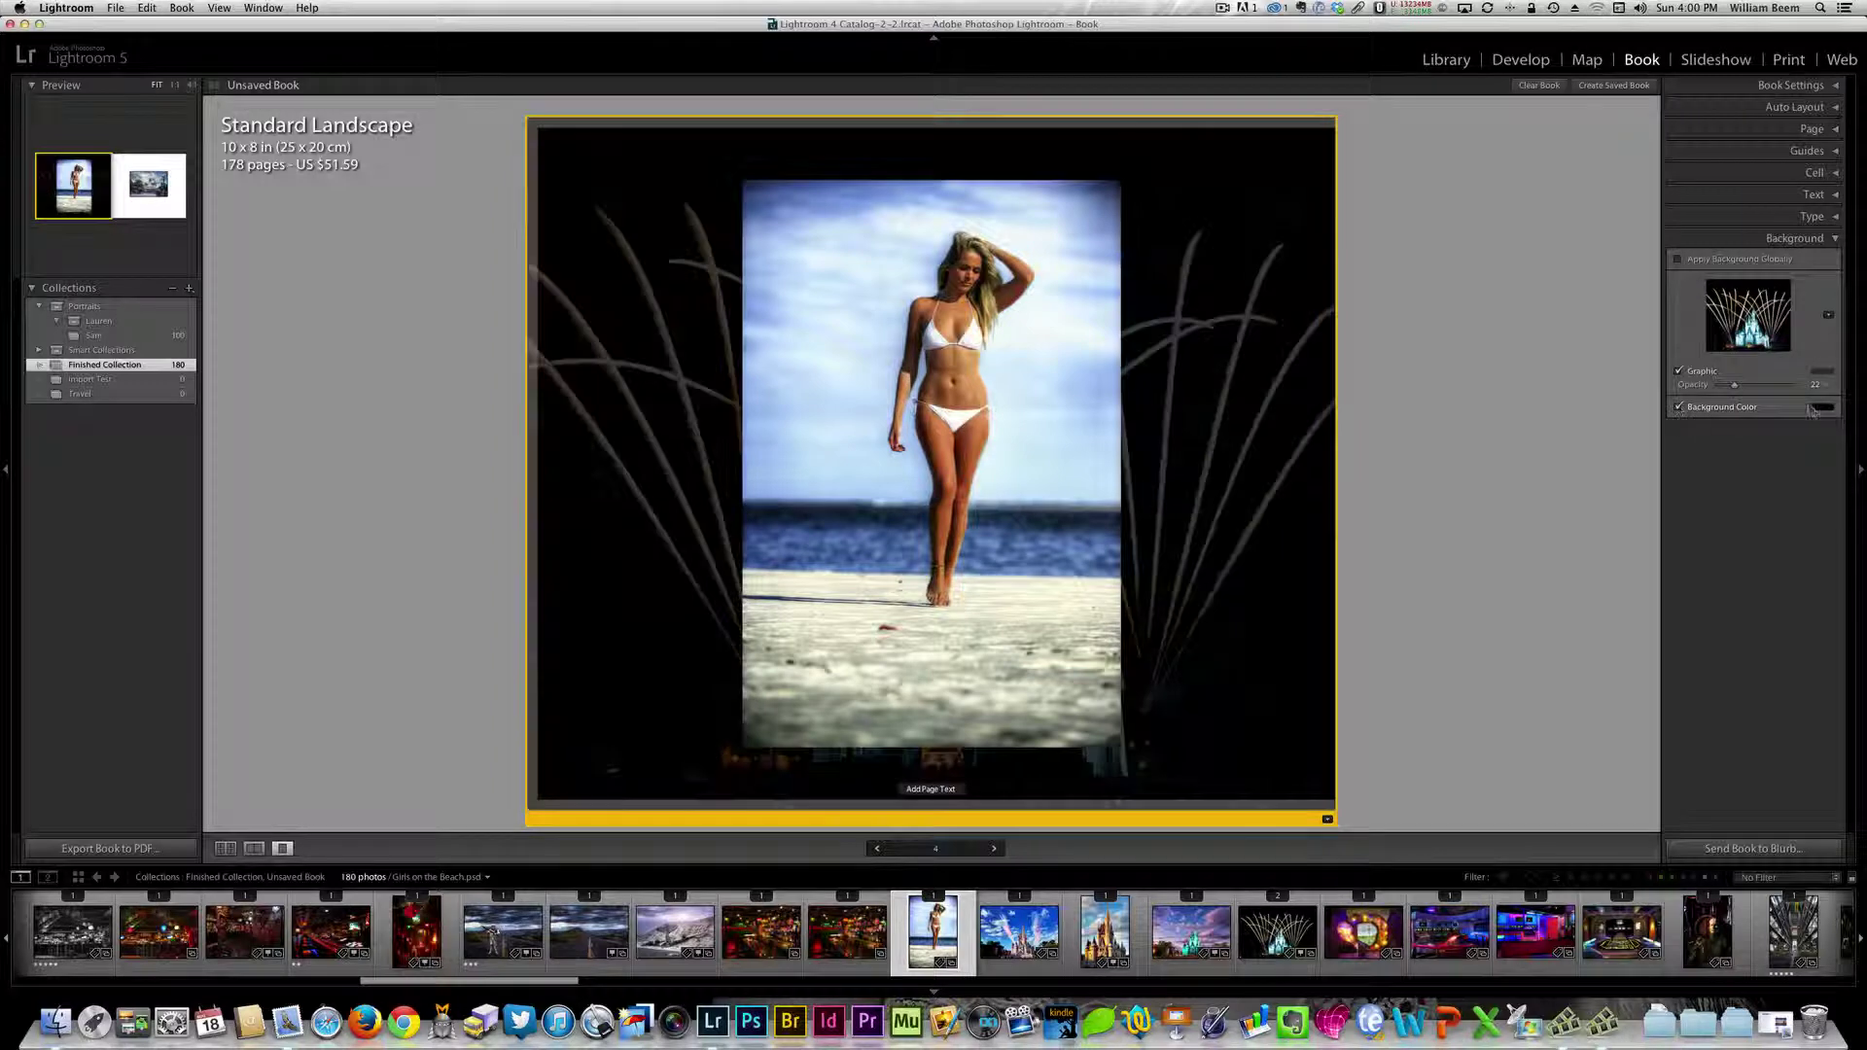
pyautogui.click(1822, 408)
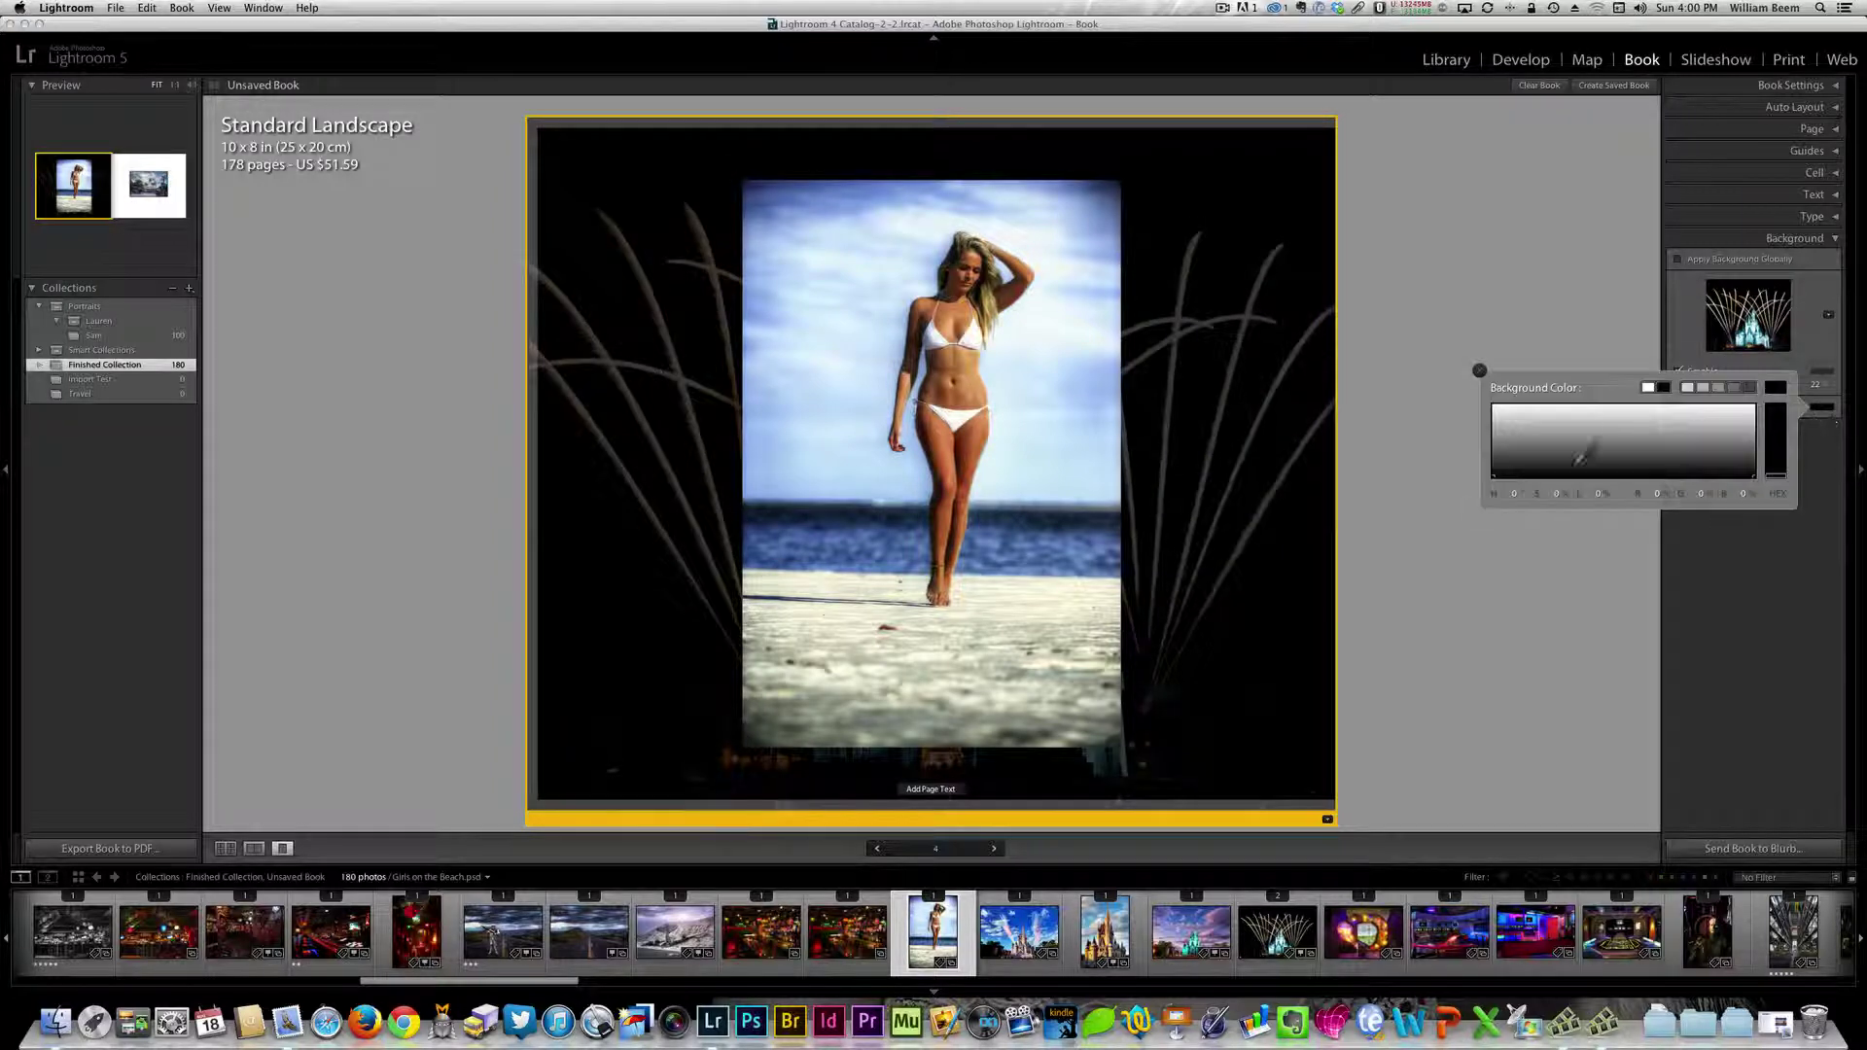
pyautogui.moveTo(1497, 471)
pyautogui.mouseDown()
pyautogui.moveTo(1474, 396)
pyautogui.moveTo(1476, 460)
pyautogui.mouseUp()
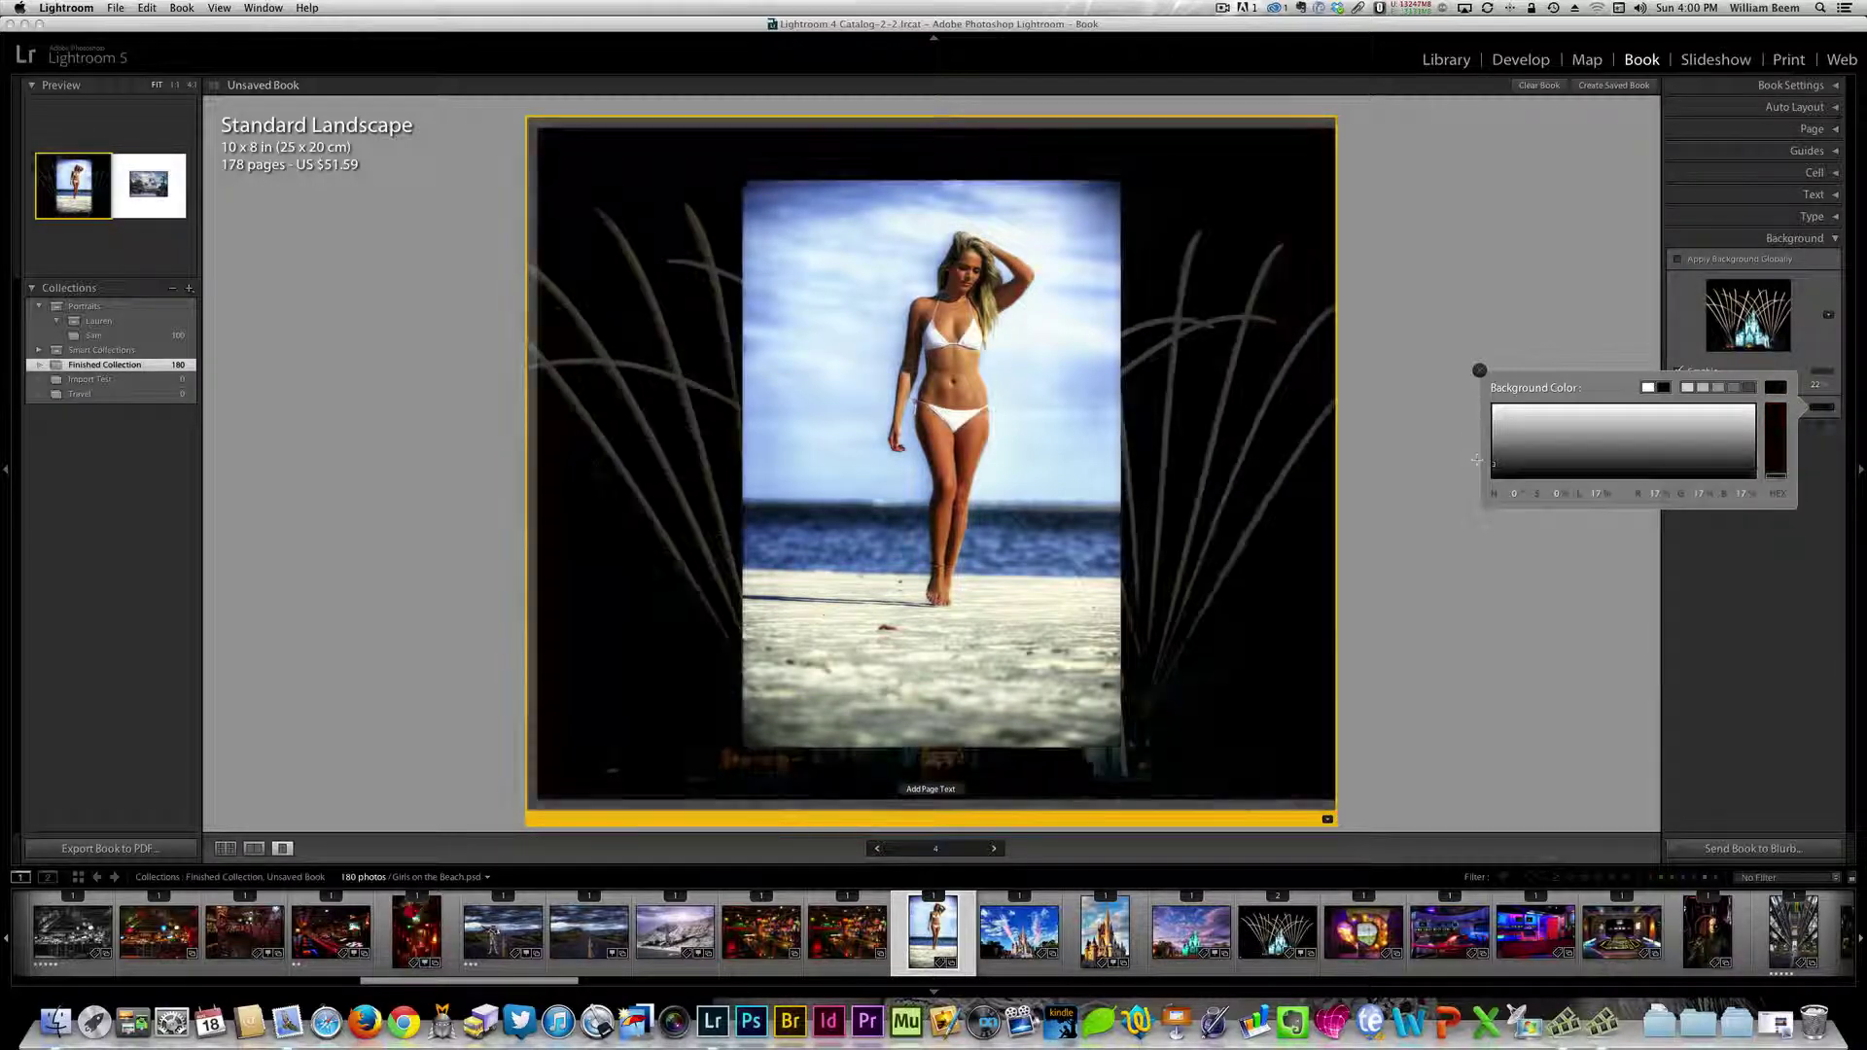
pyautogui.click(1479, 371)
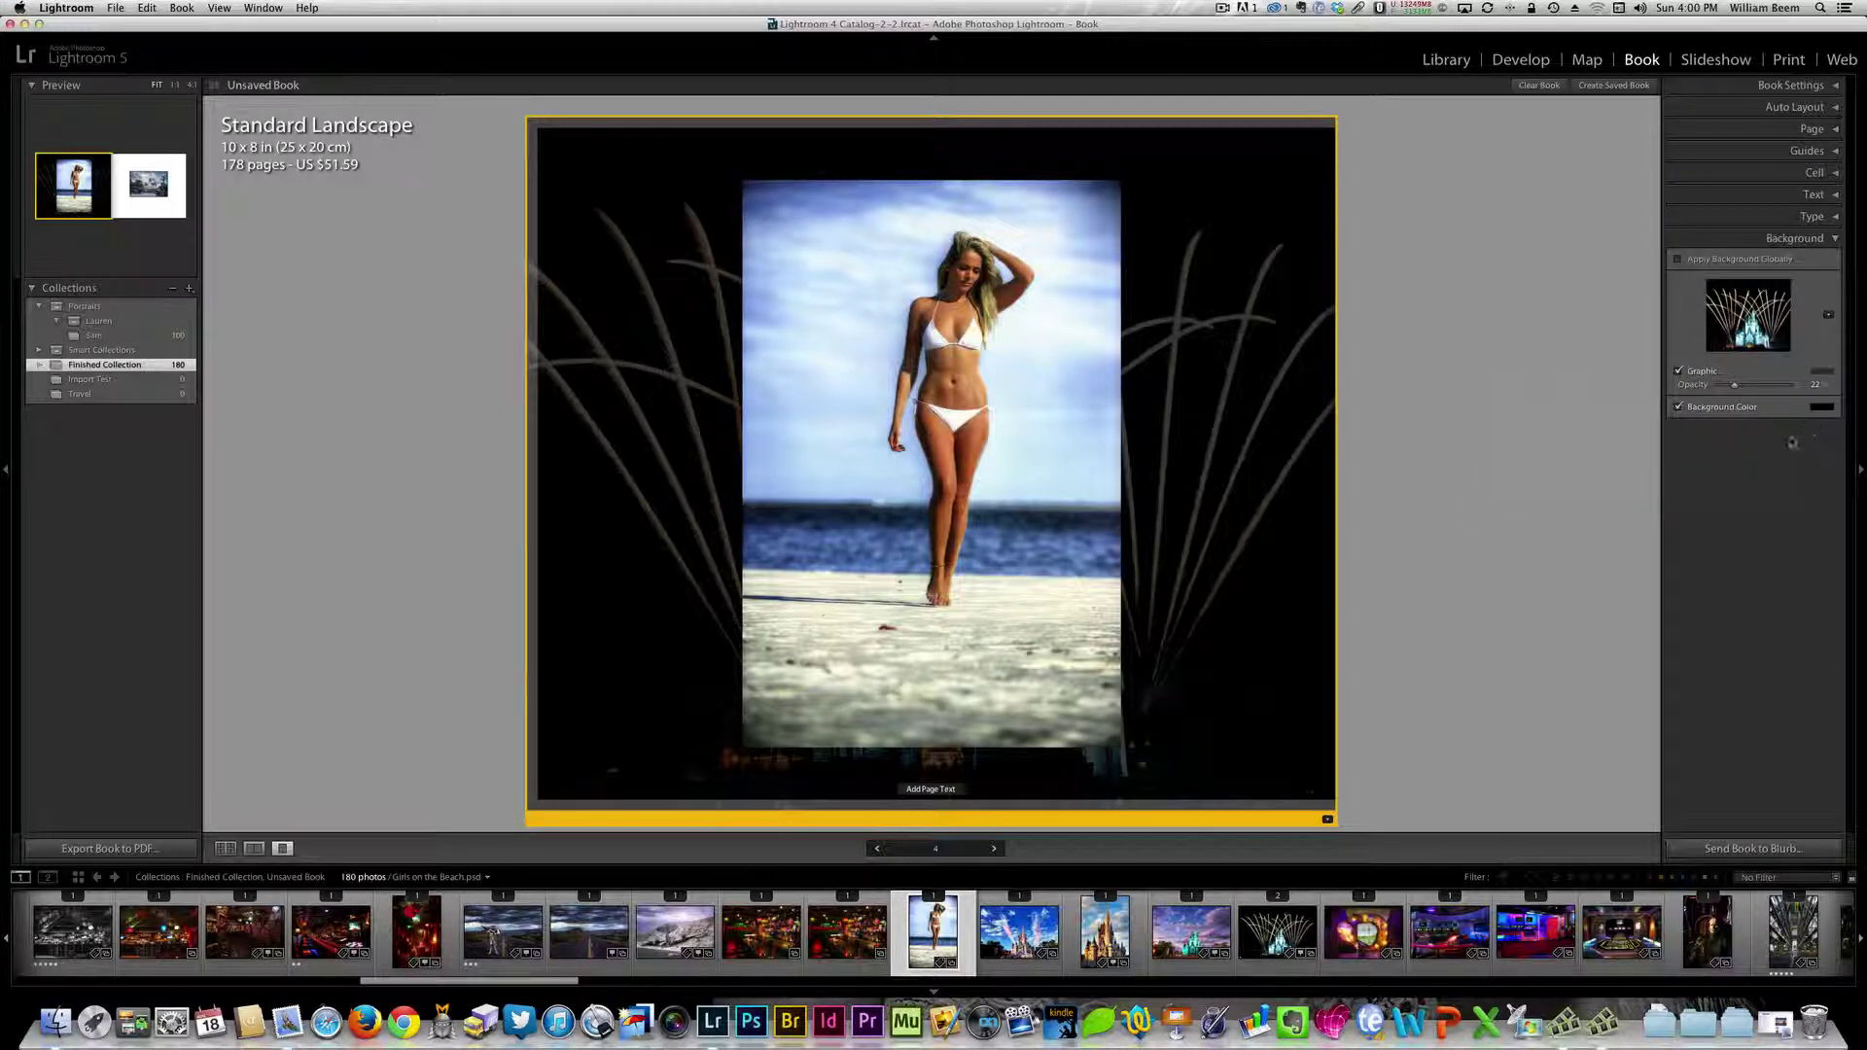
# - Turn off page 4's background graphic and set its background colour to a dark blue sampled from the beach photo
pyautogui.click(1678, 371)
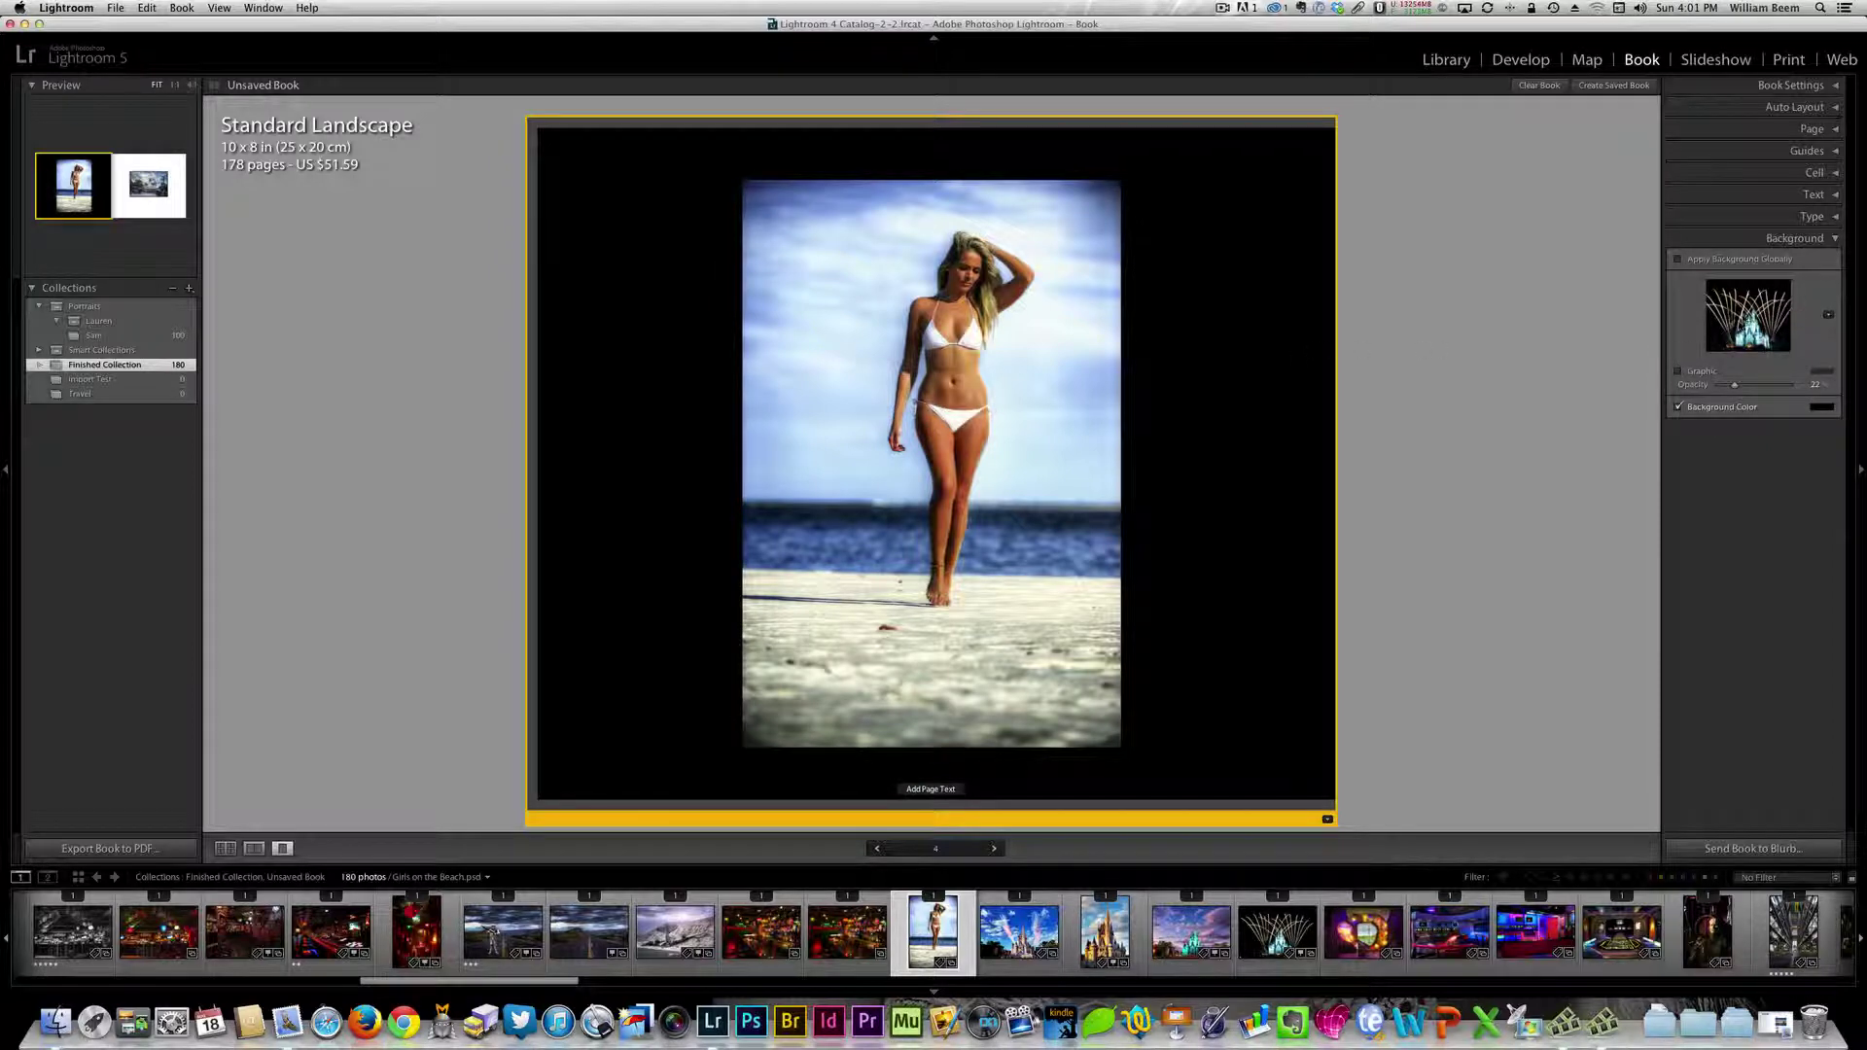
pyautogui.click(1823, 408)
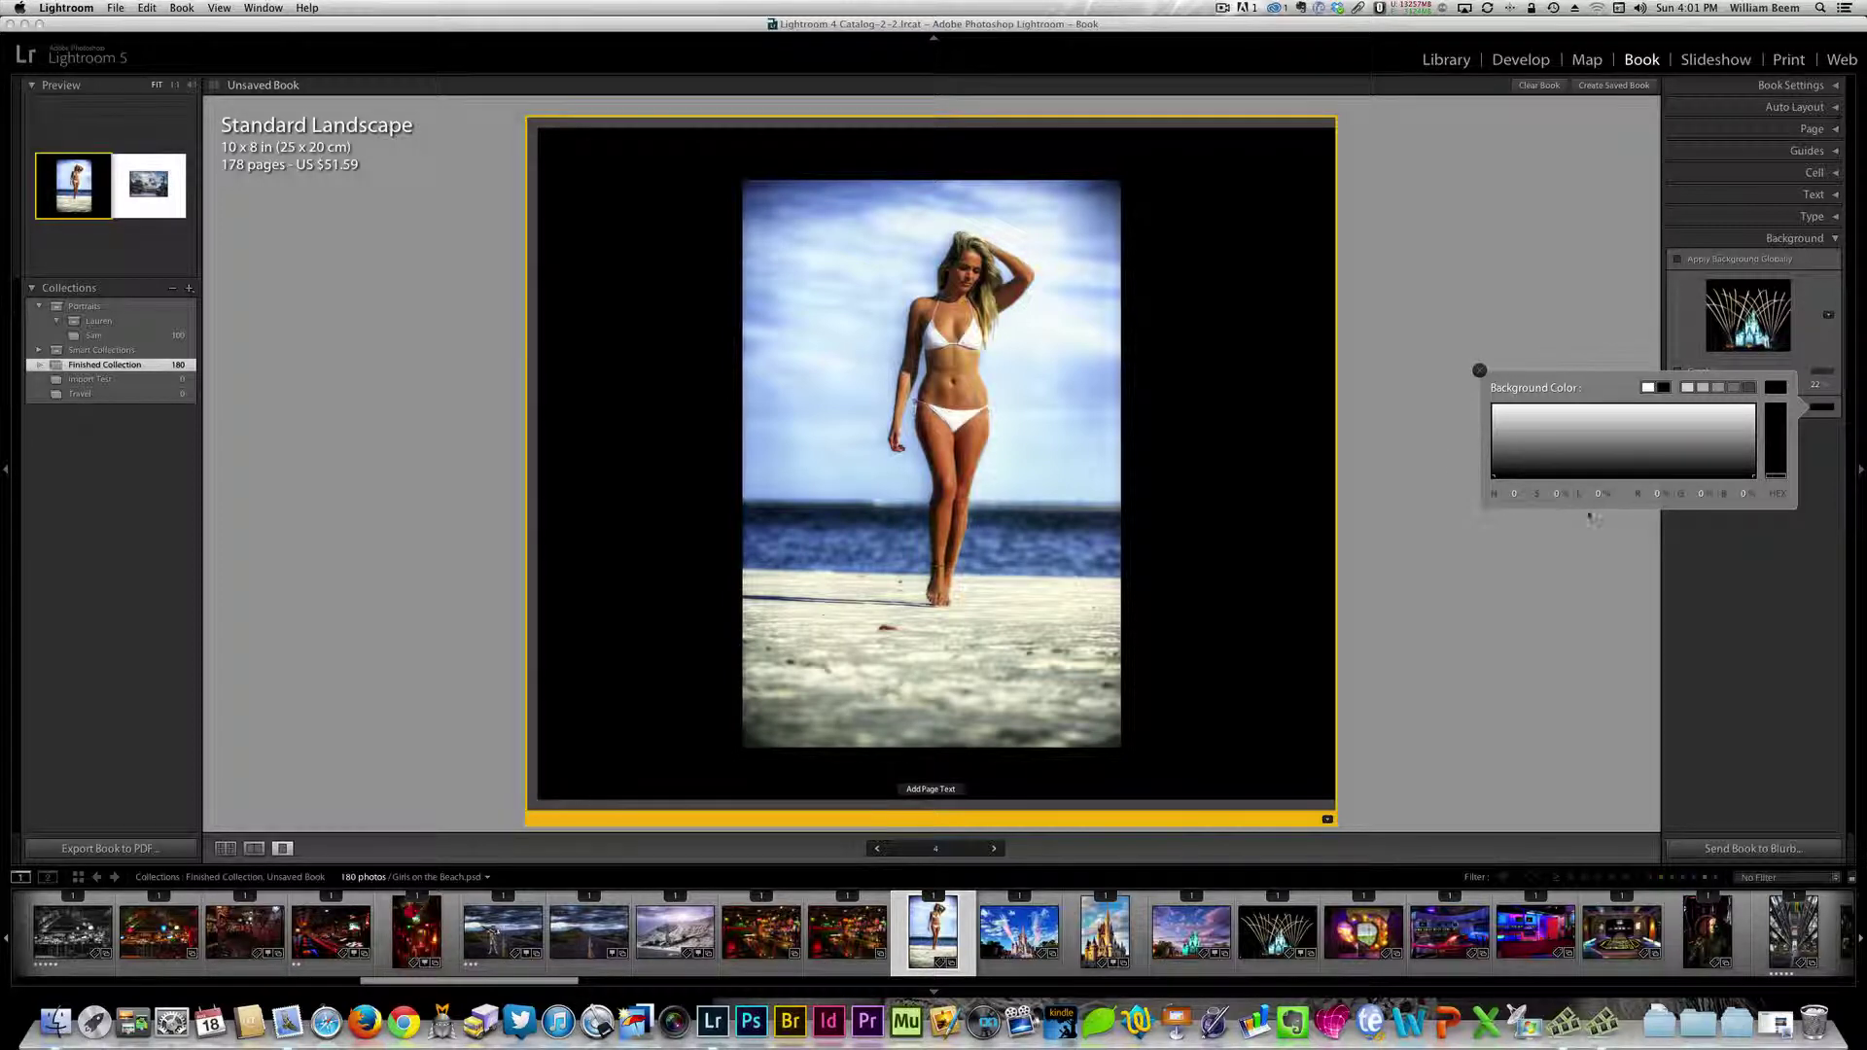
pyautogui.click(1546, 456)
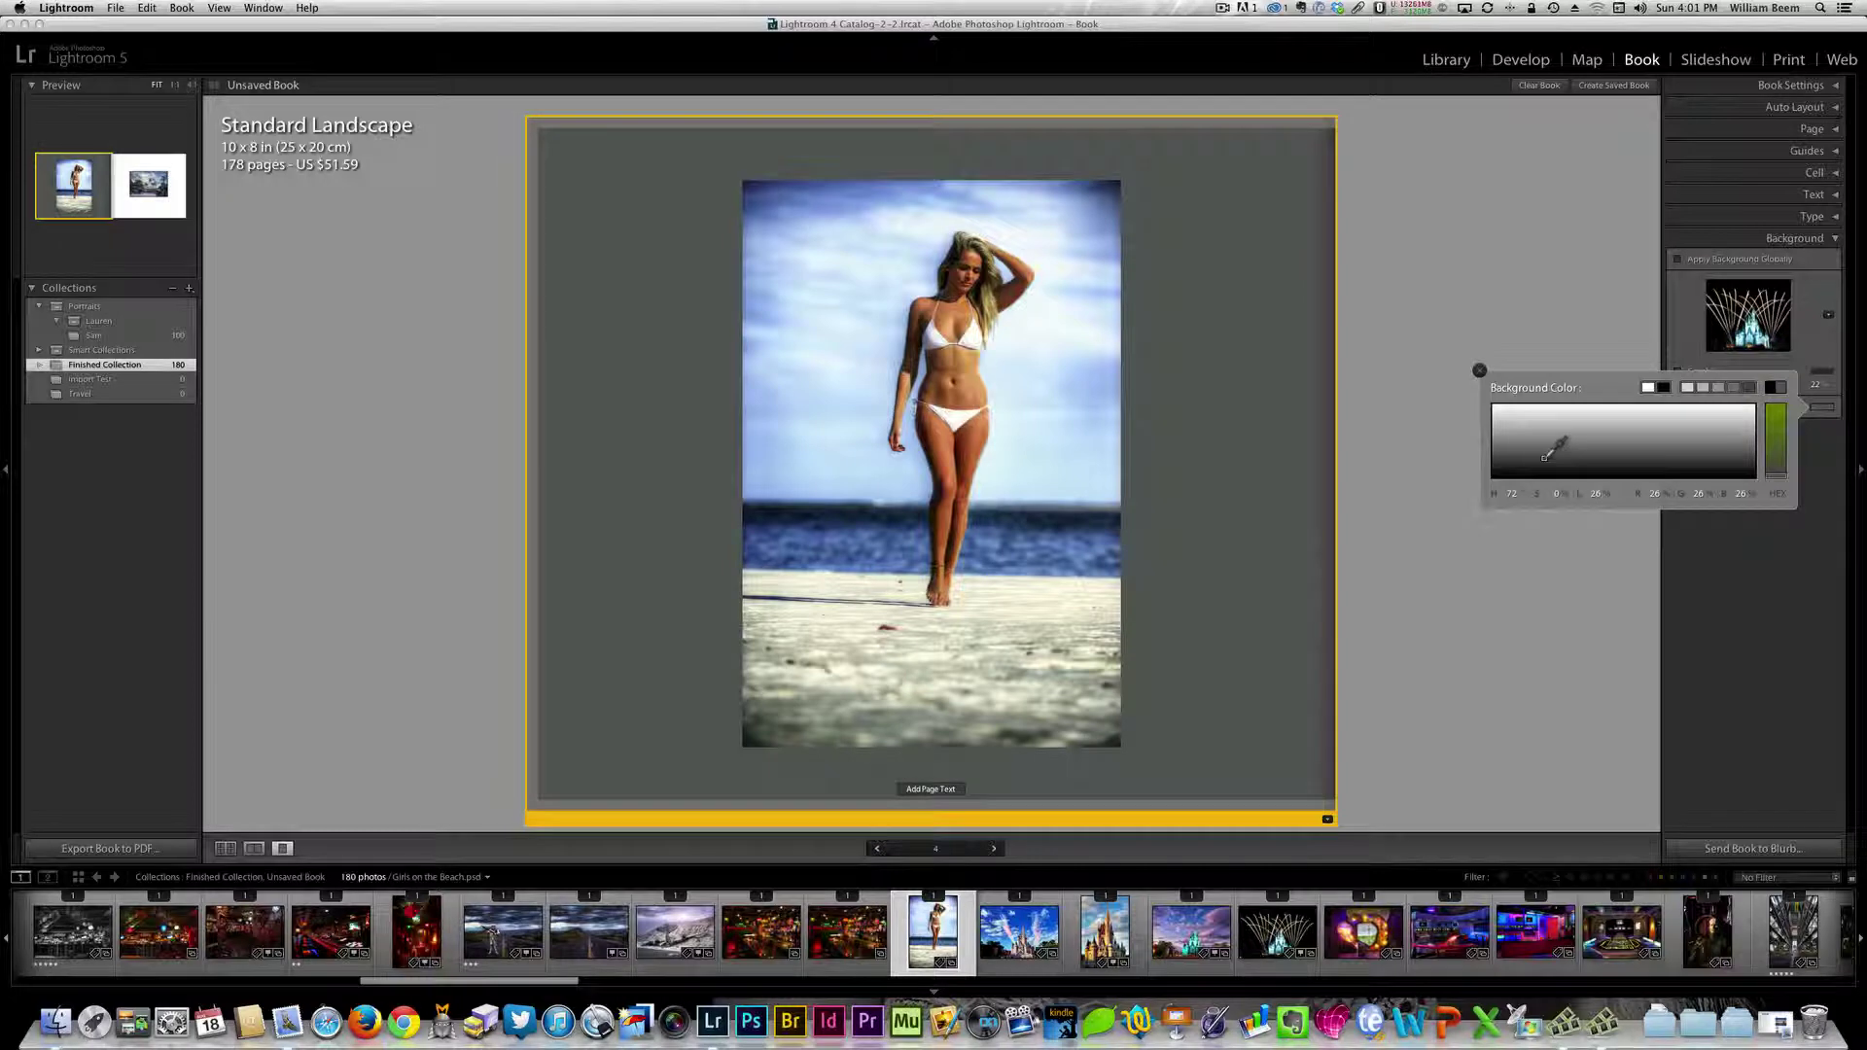
pyautogui.moveTo(1545, 456); pyautogui.dragTo(1117, 176)
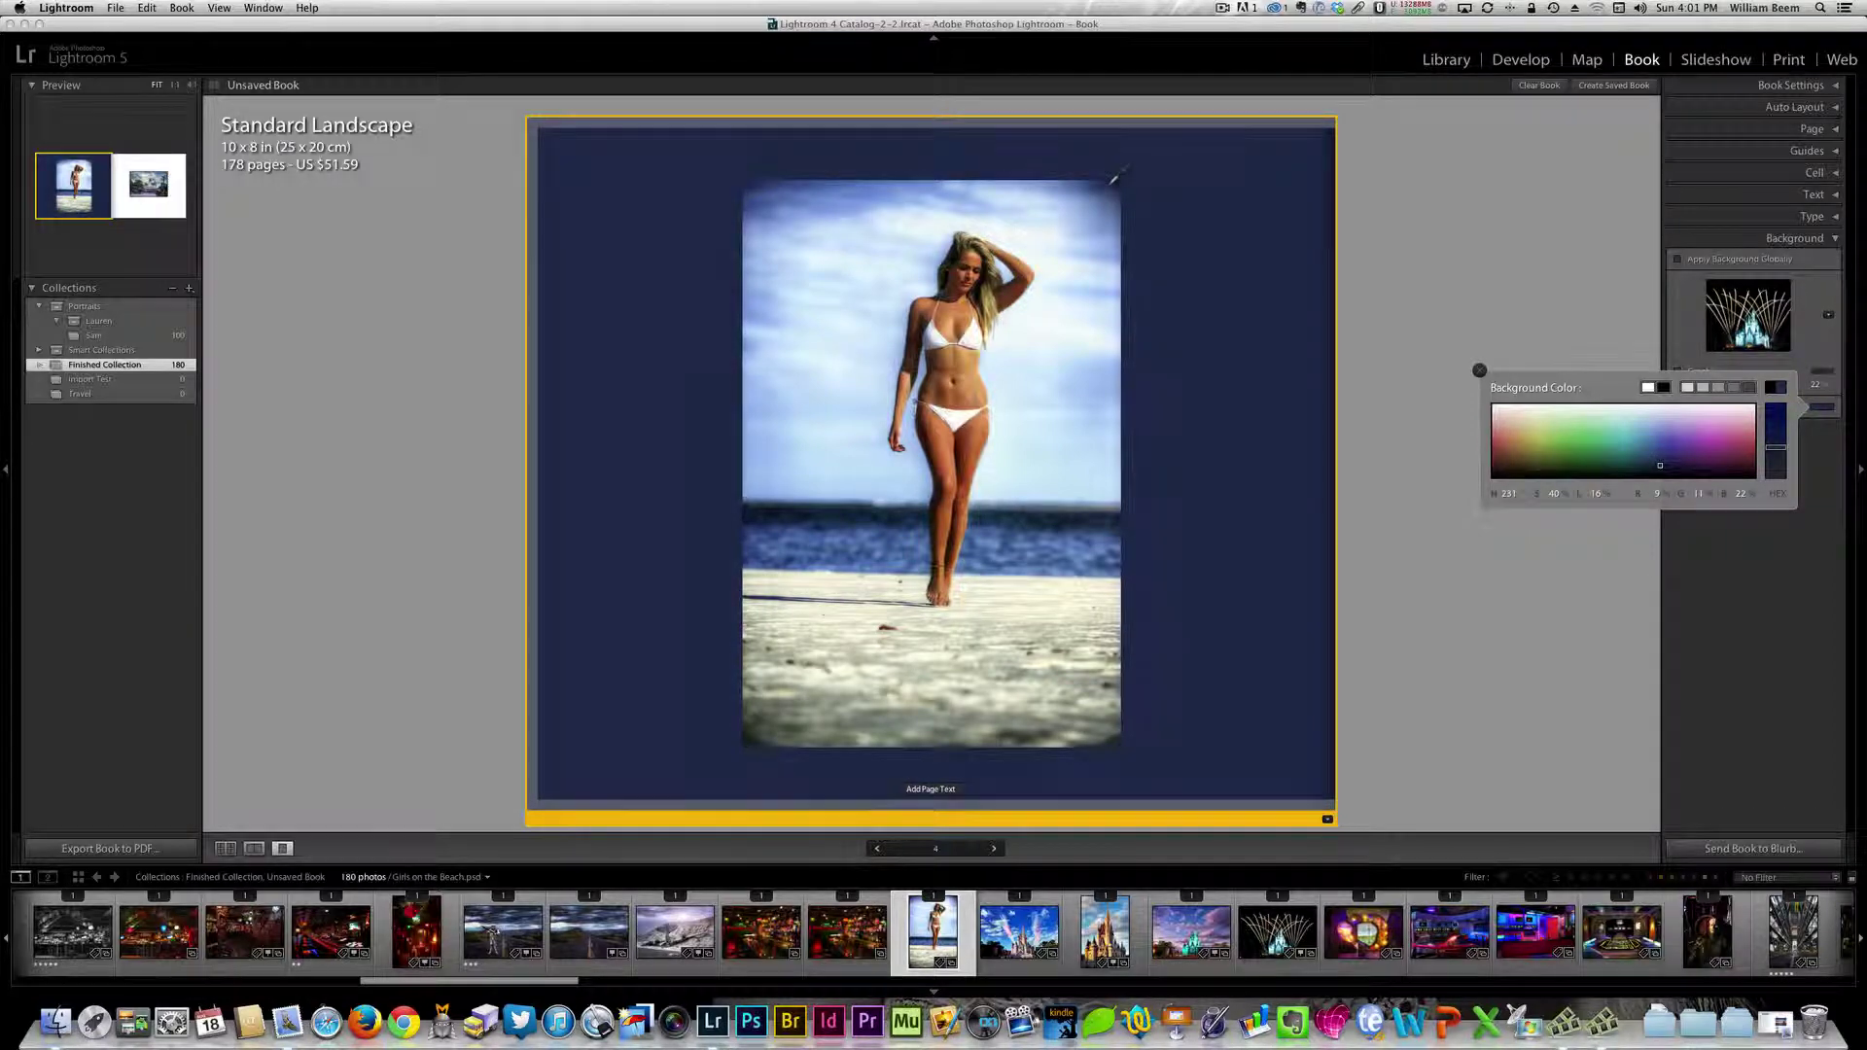
pyautogui.moveTo(1114, 178); pyautogui.dragTo(1120, 149)
pyautogui.click(1479, 371)
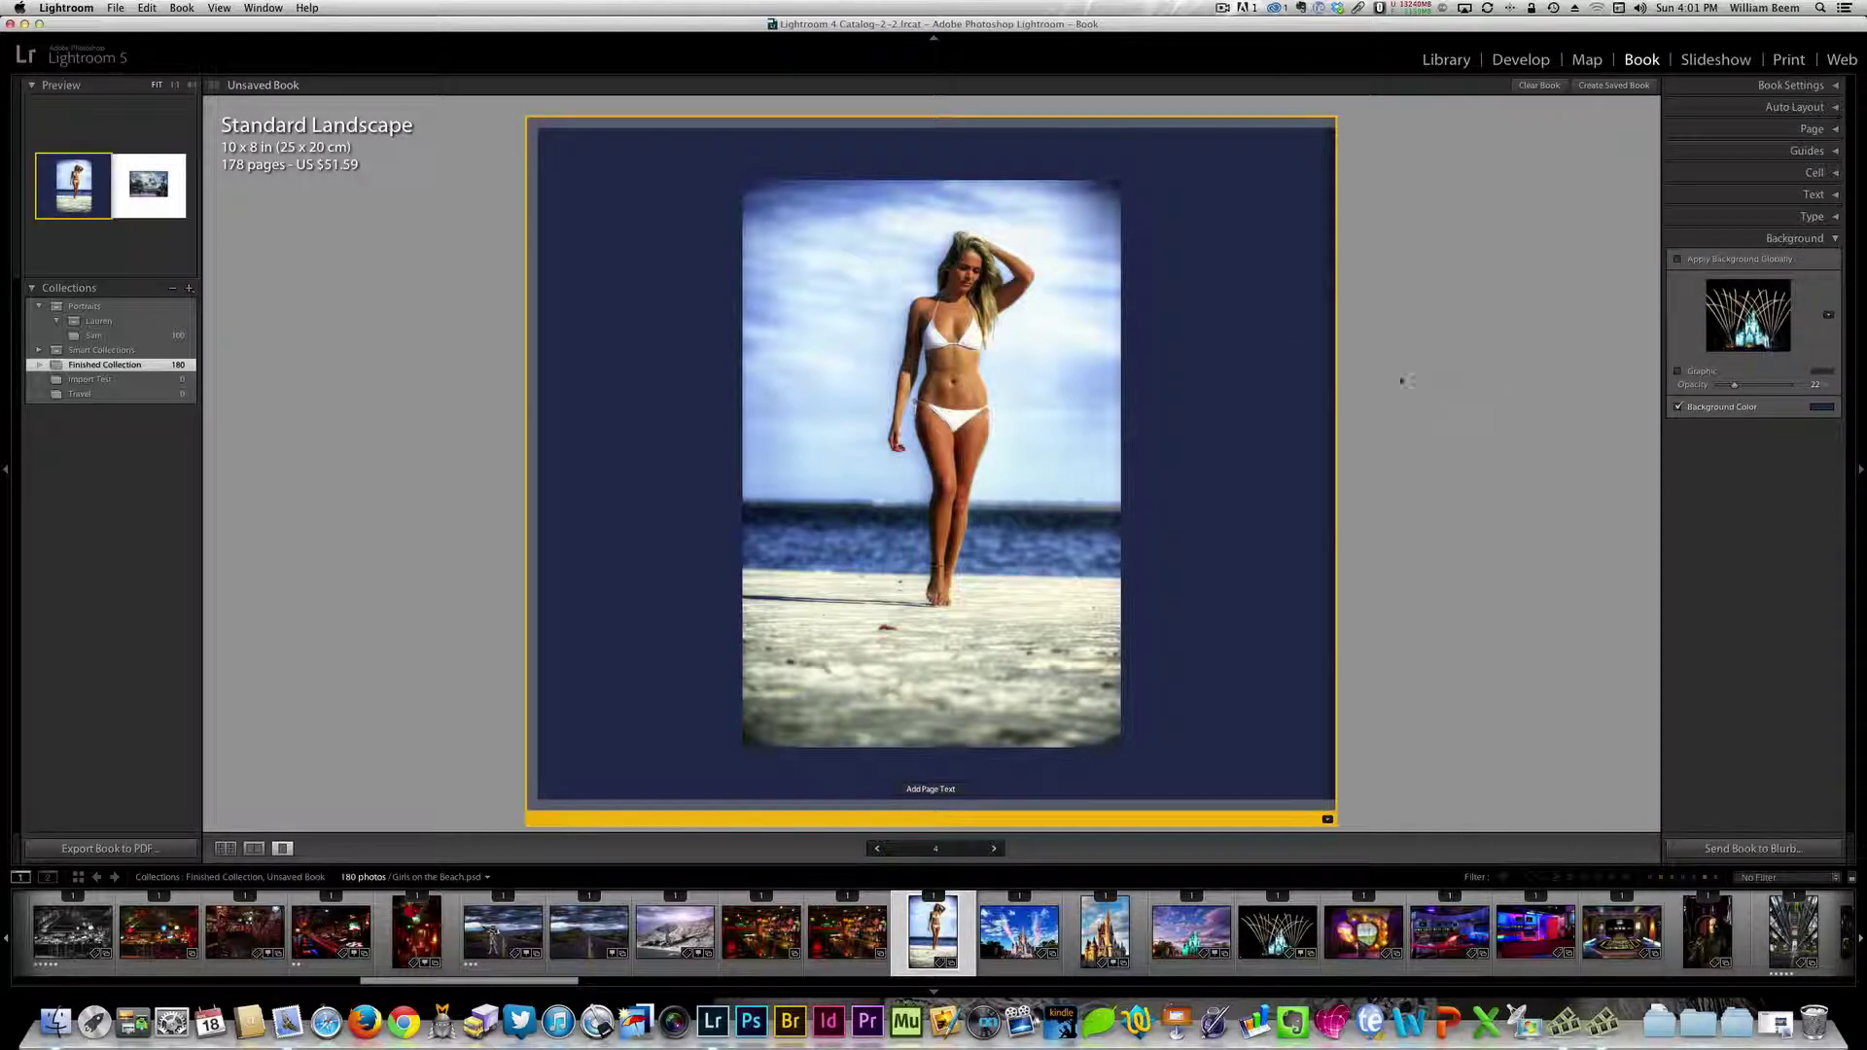
# - Apply page 4's dark blue background globally, check it on page 5, turn global application off, and return to page 4
pyautogui.press('Right')
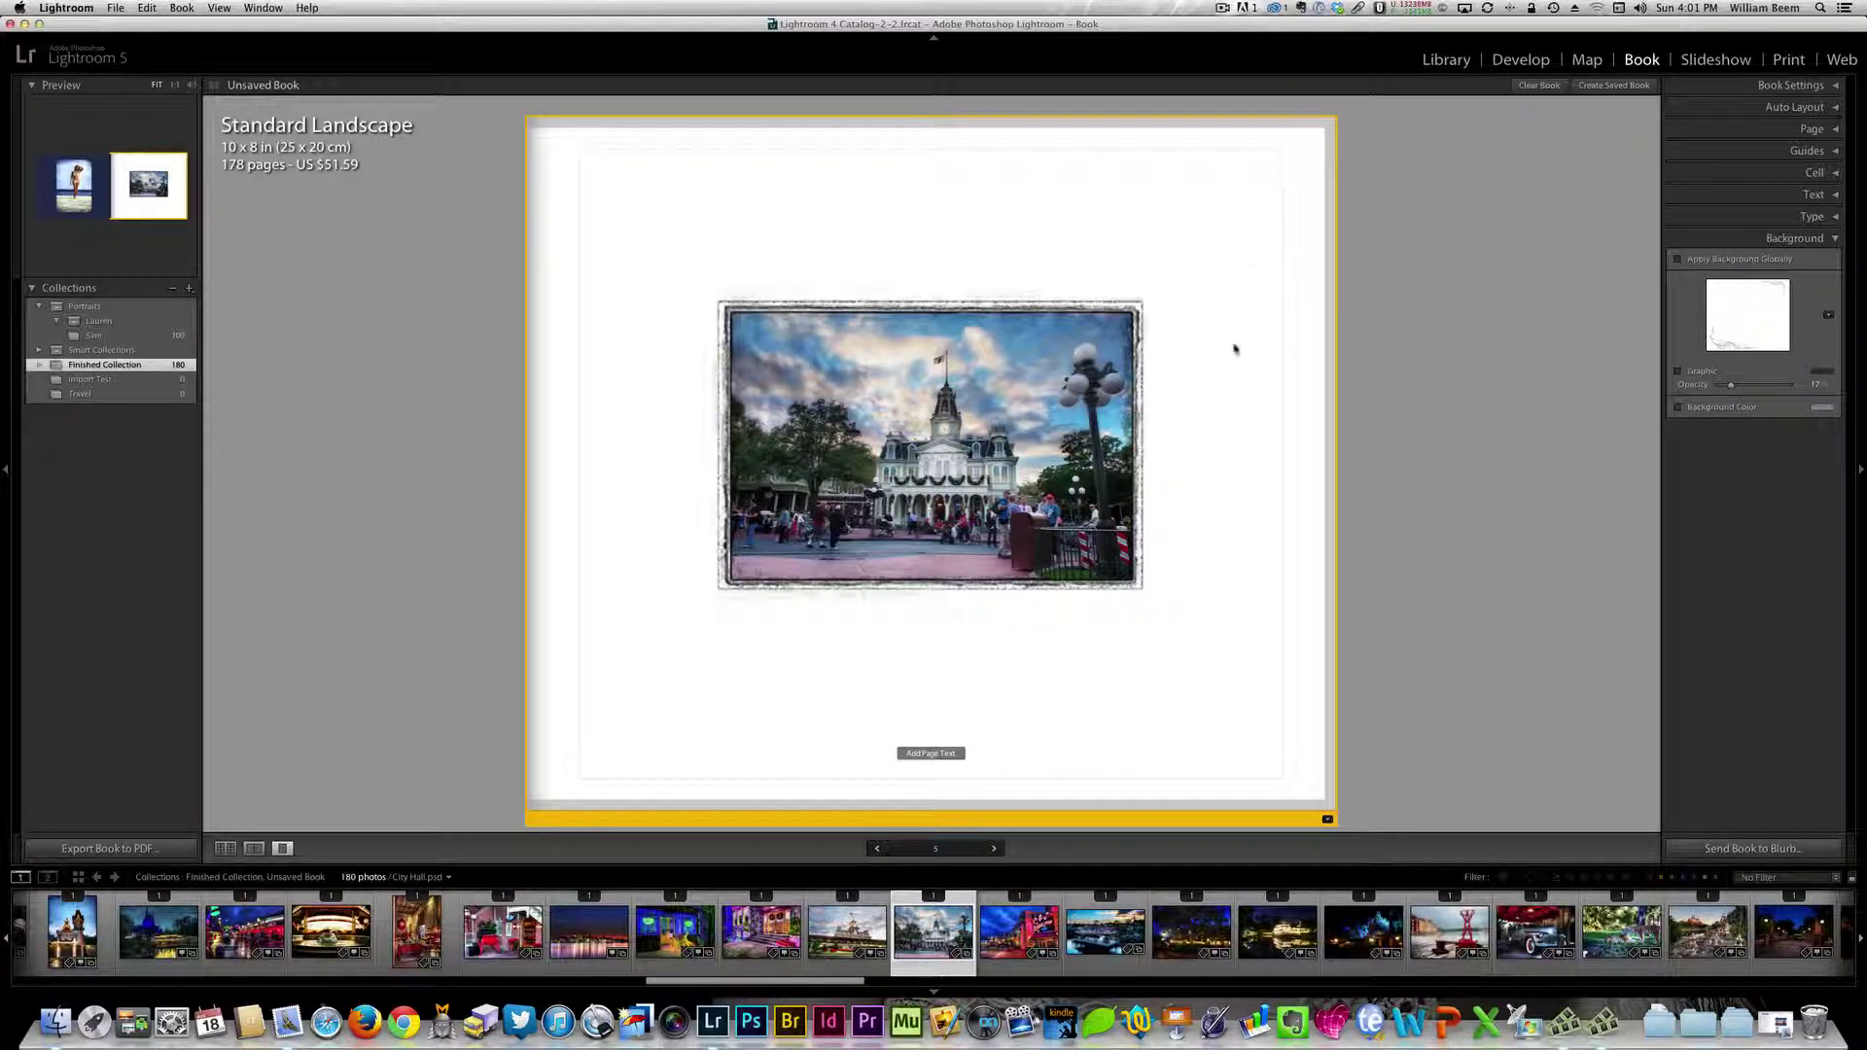
pyautogui.press('Left')
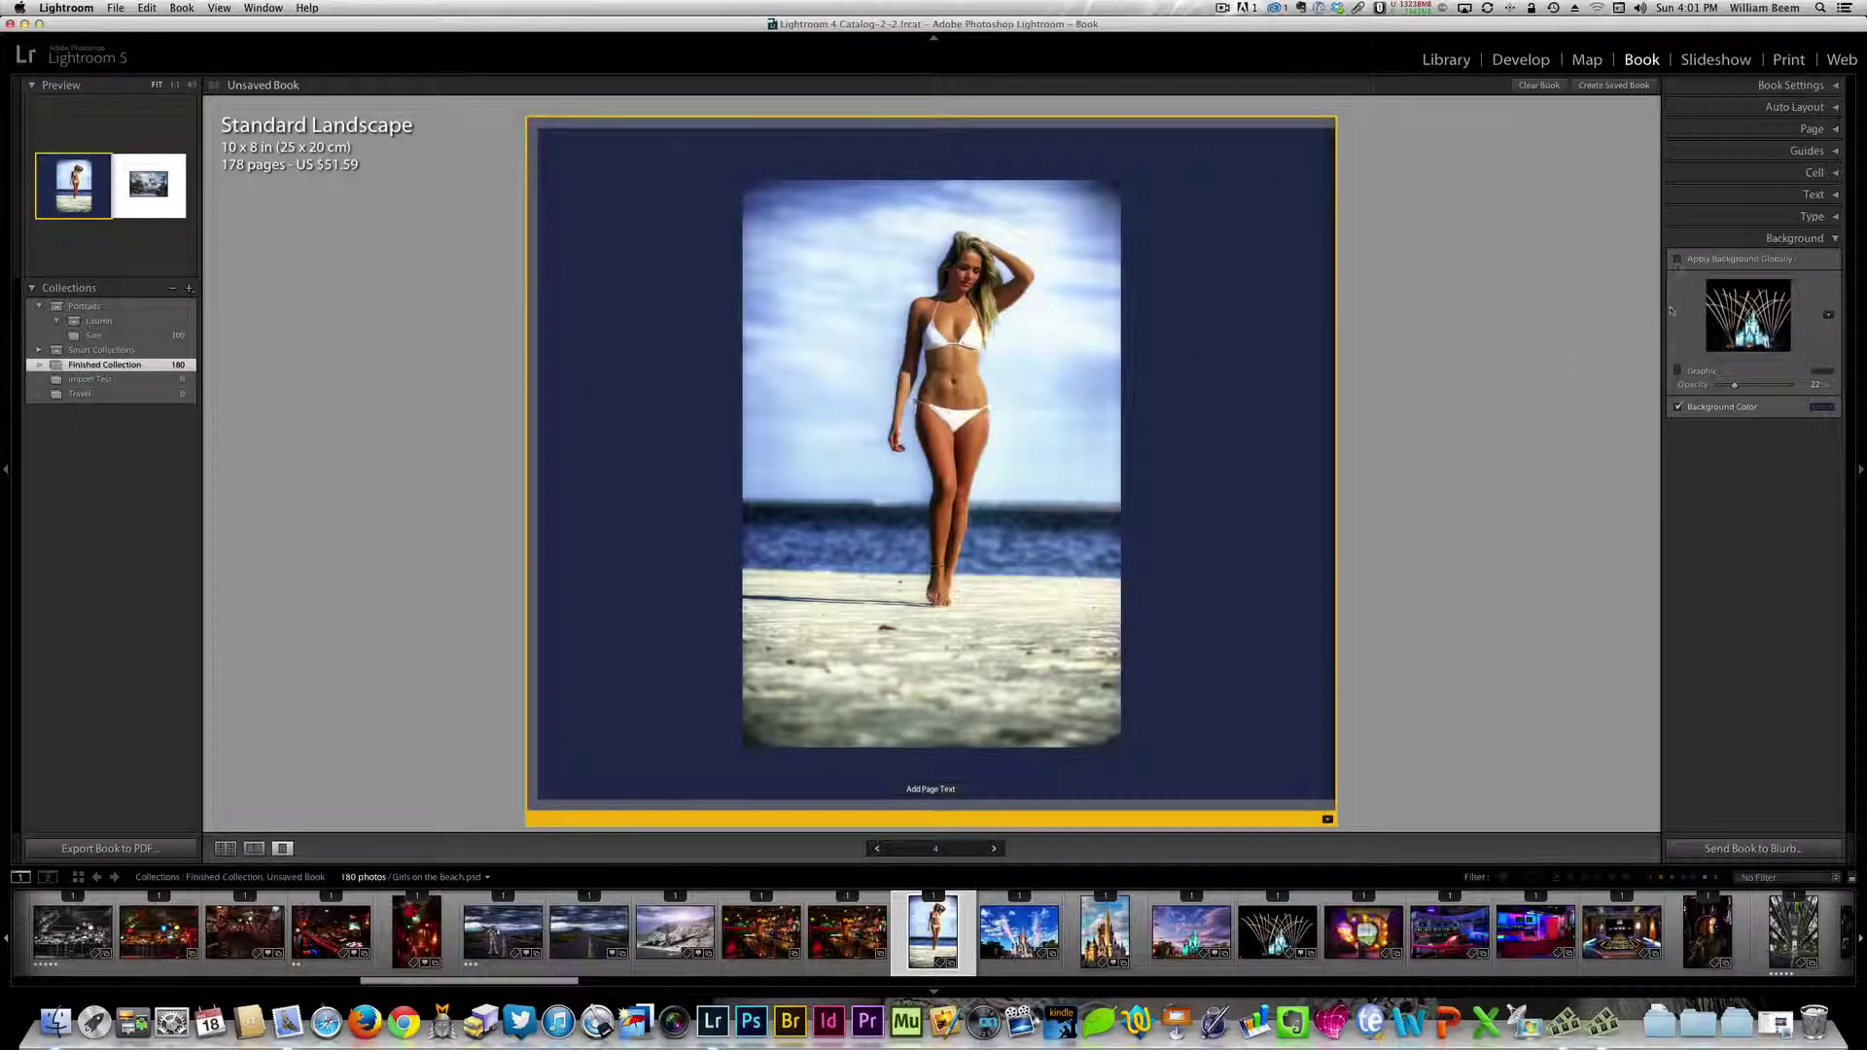
pyautogui.click(1677, 259)
pyautogui.press('Right')
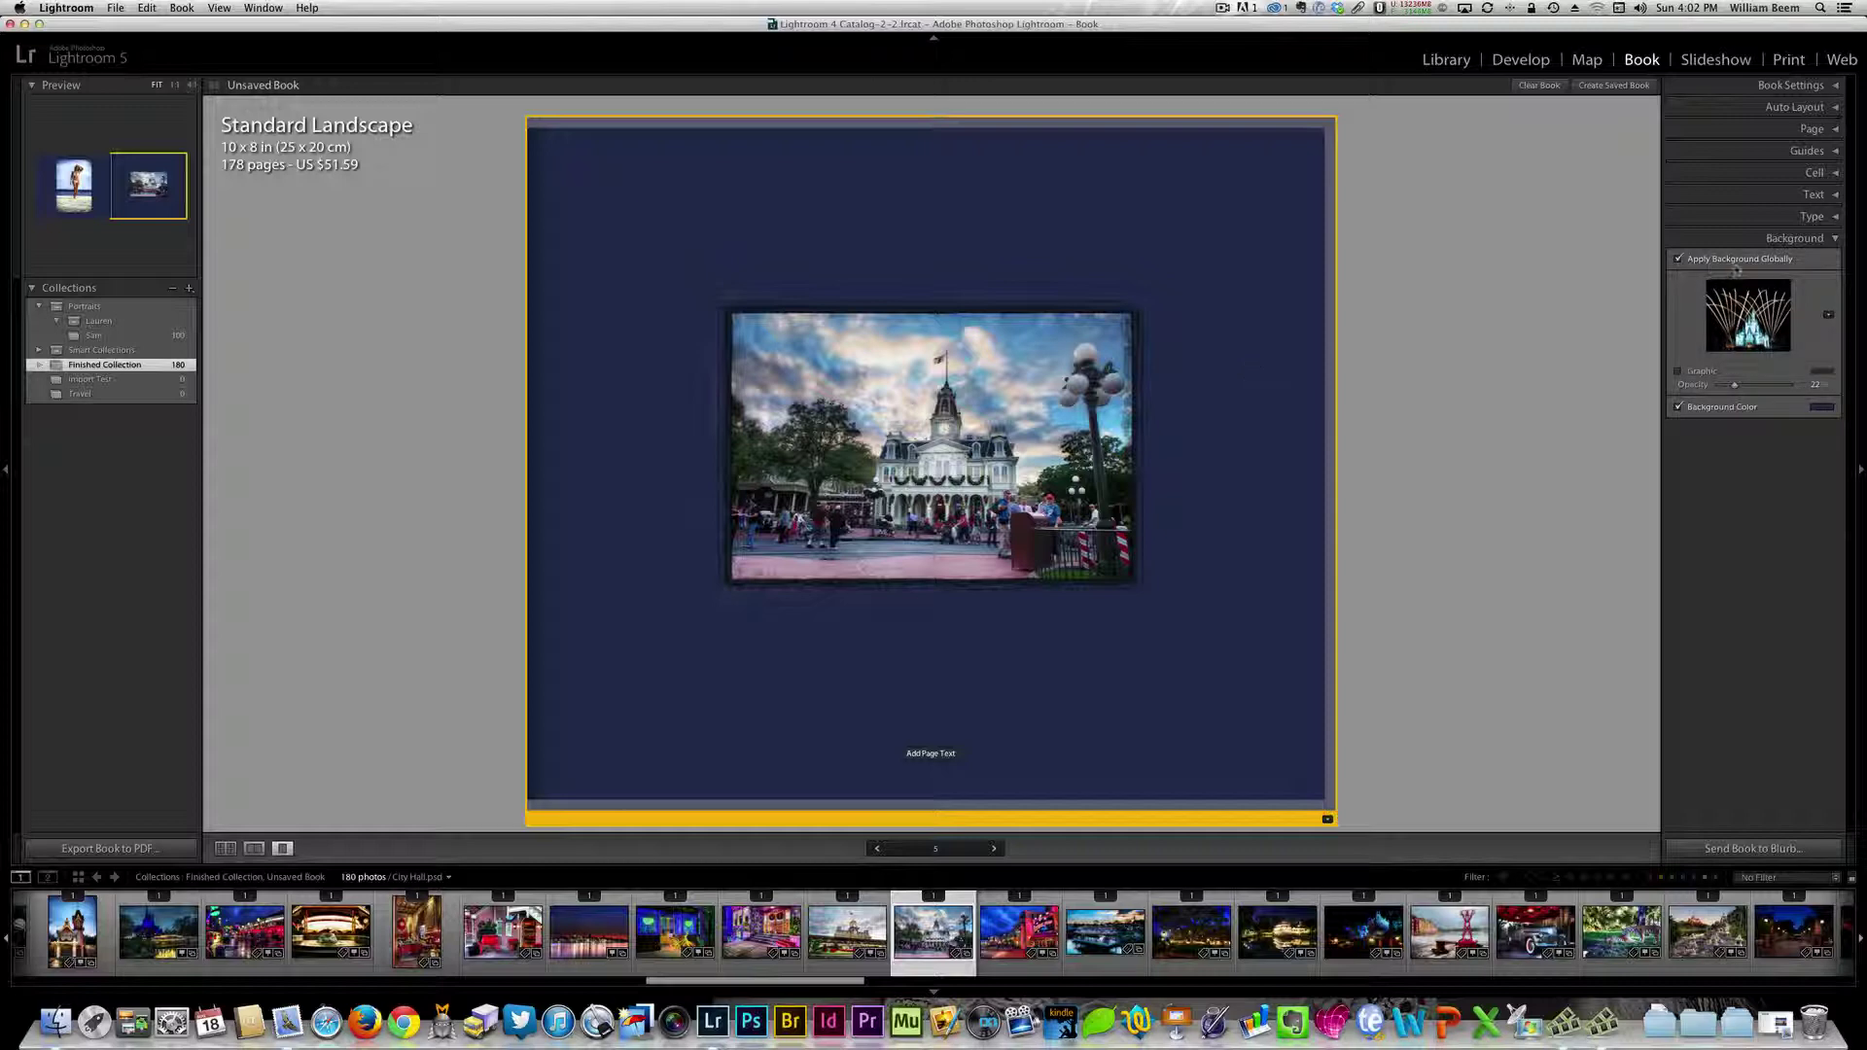
pyautogui.click(1678, 258)
pyautogui.press('Left')
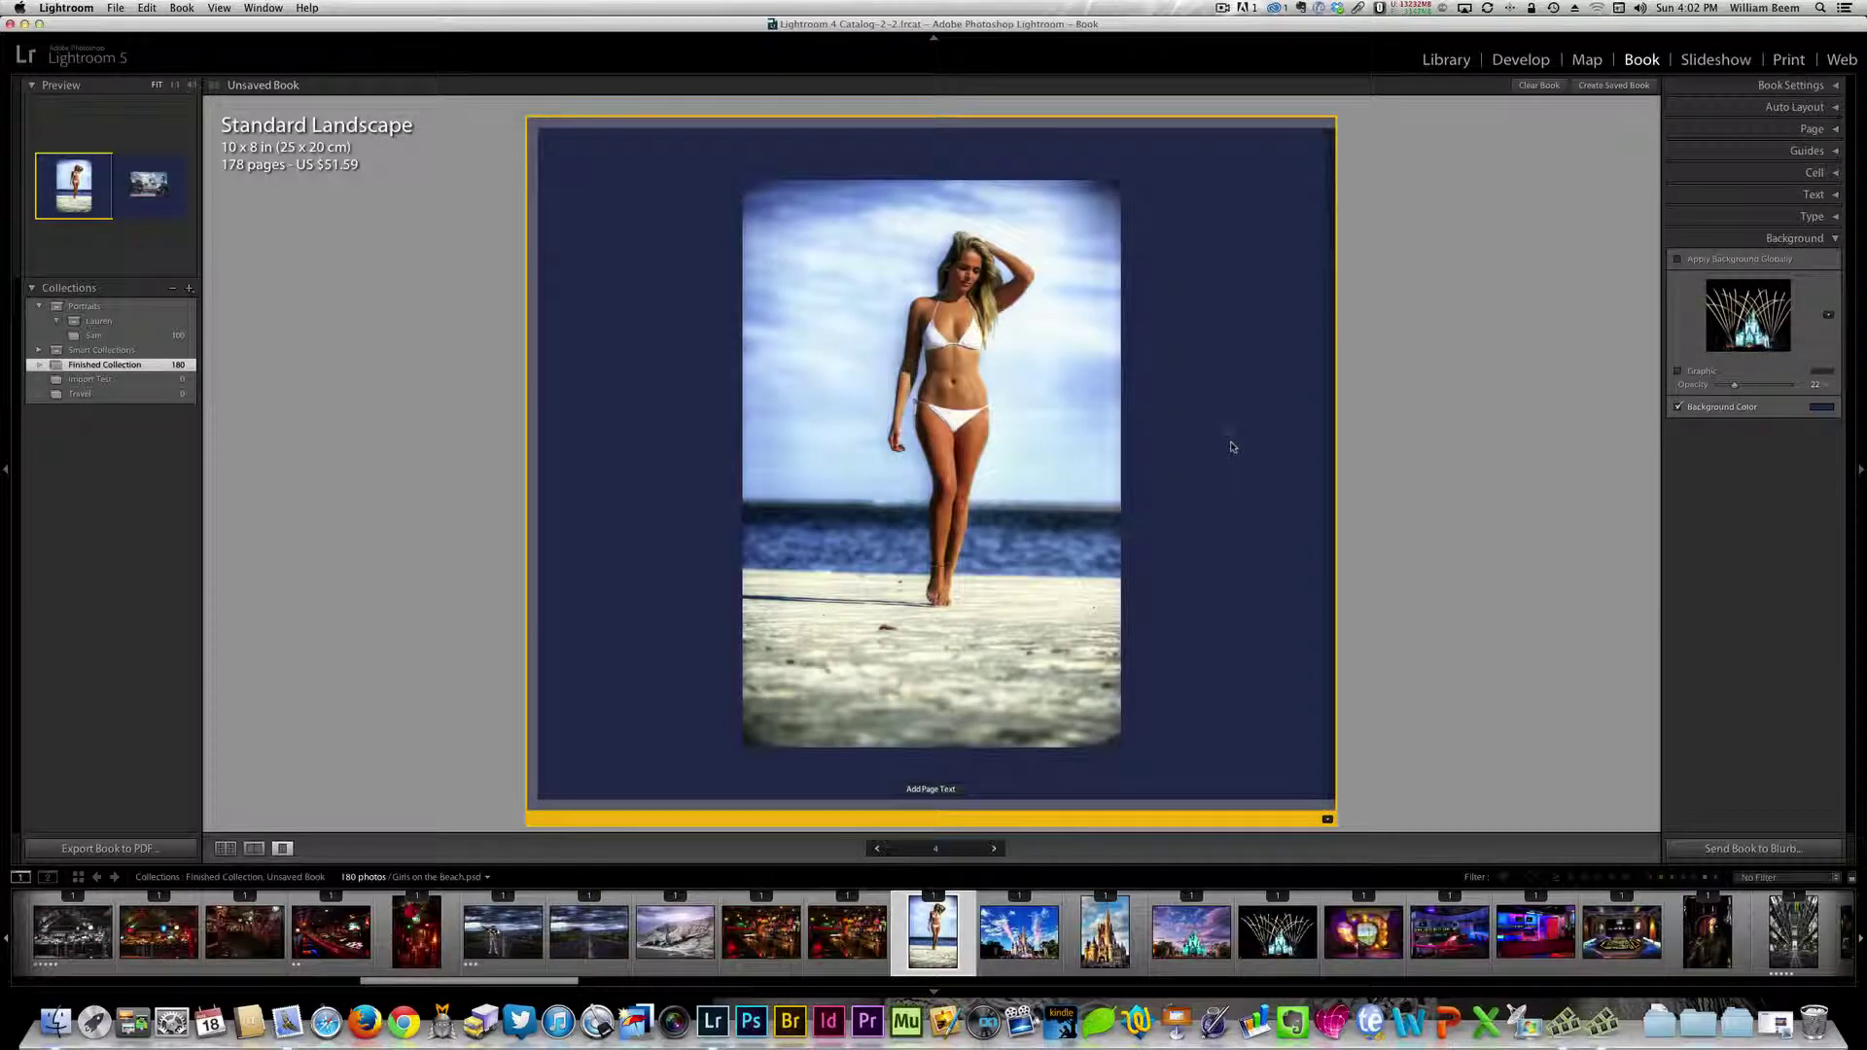
# - From page 5, turn on global background application and set the background colour of all pages to white
pyautogui.press('Right')
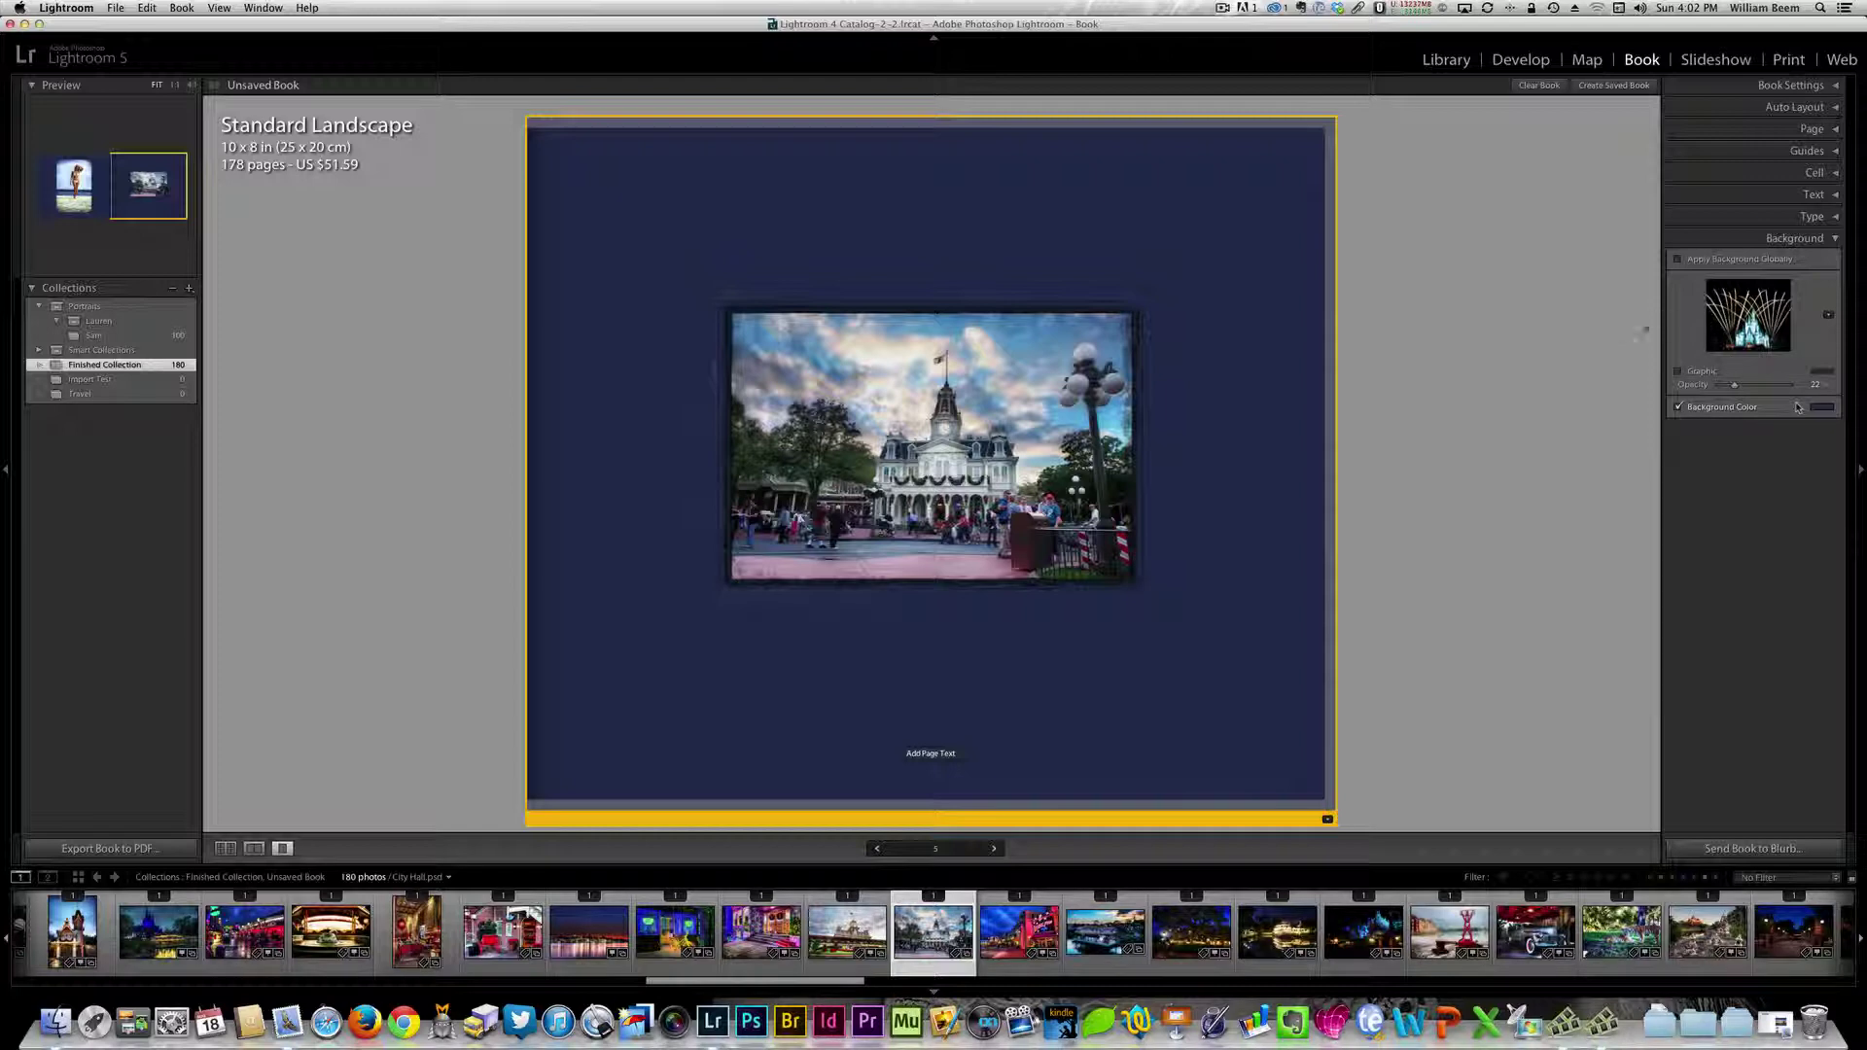
pyautogui.click(1677, 260)
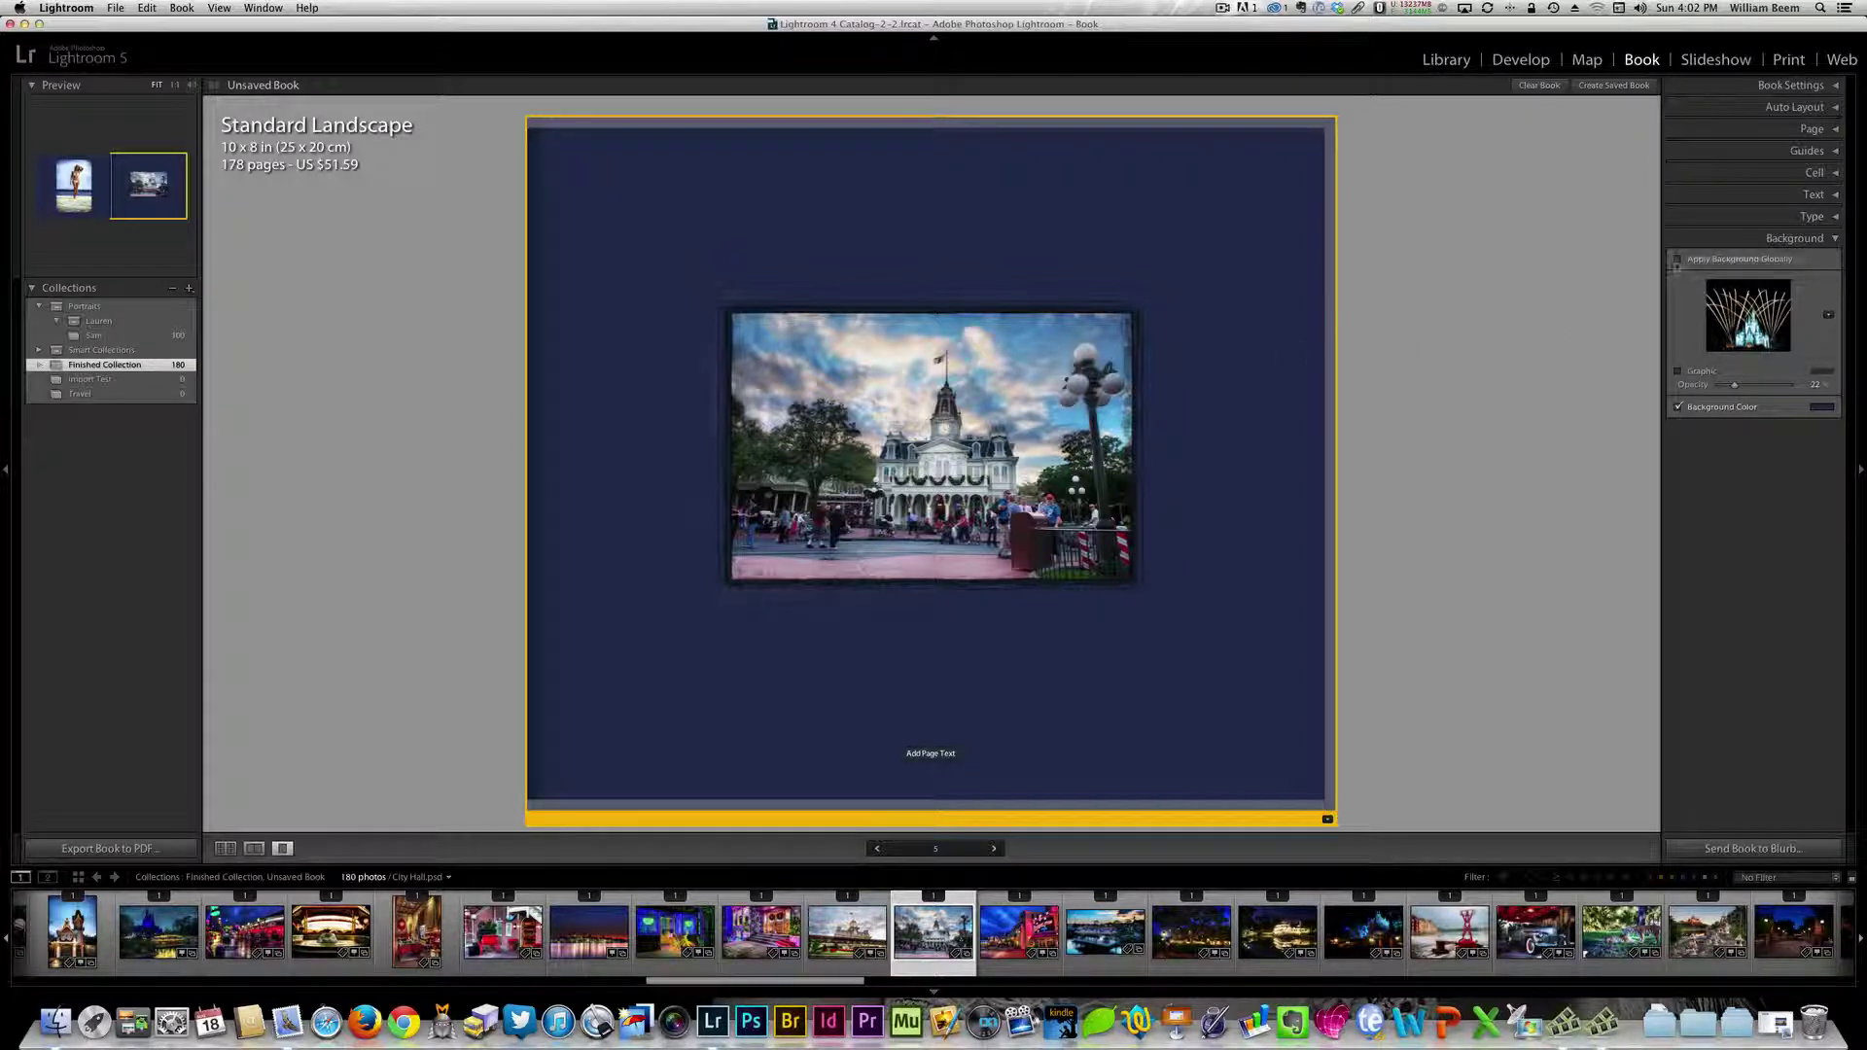
pyautogui.click(1677, 260)
pyautogui.click(1822, 408)
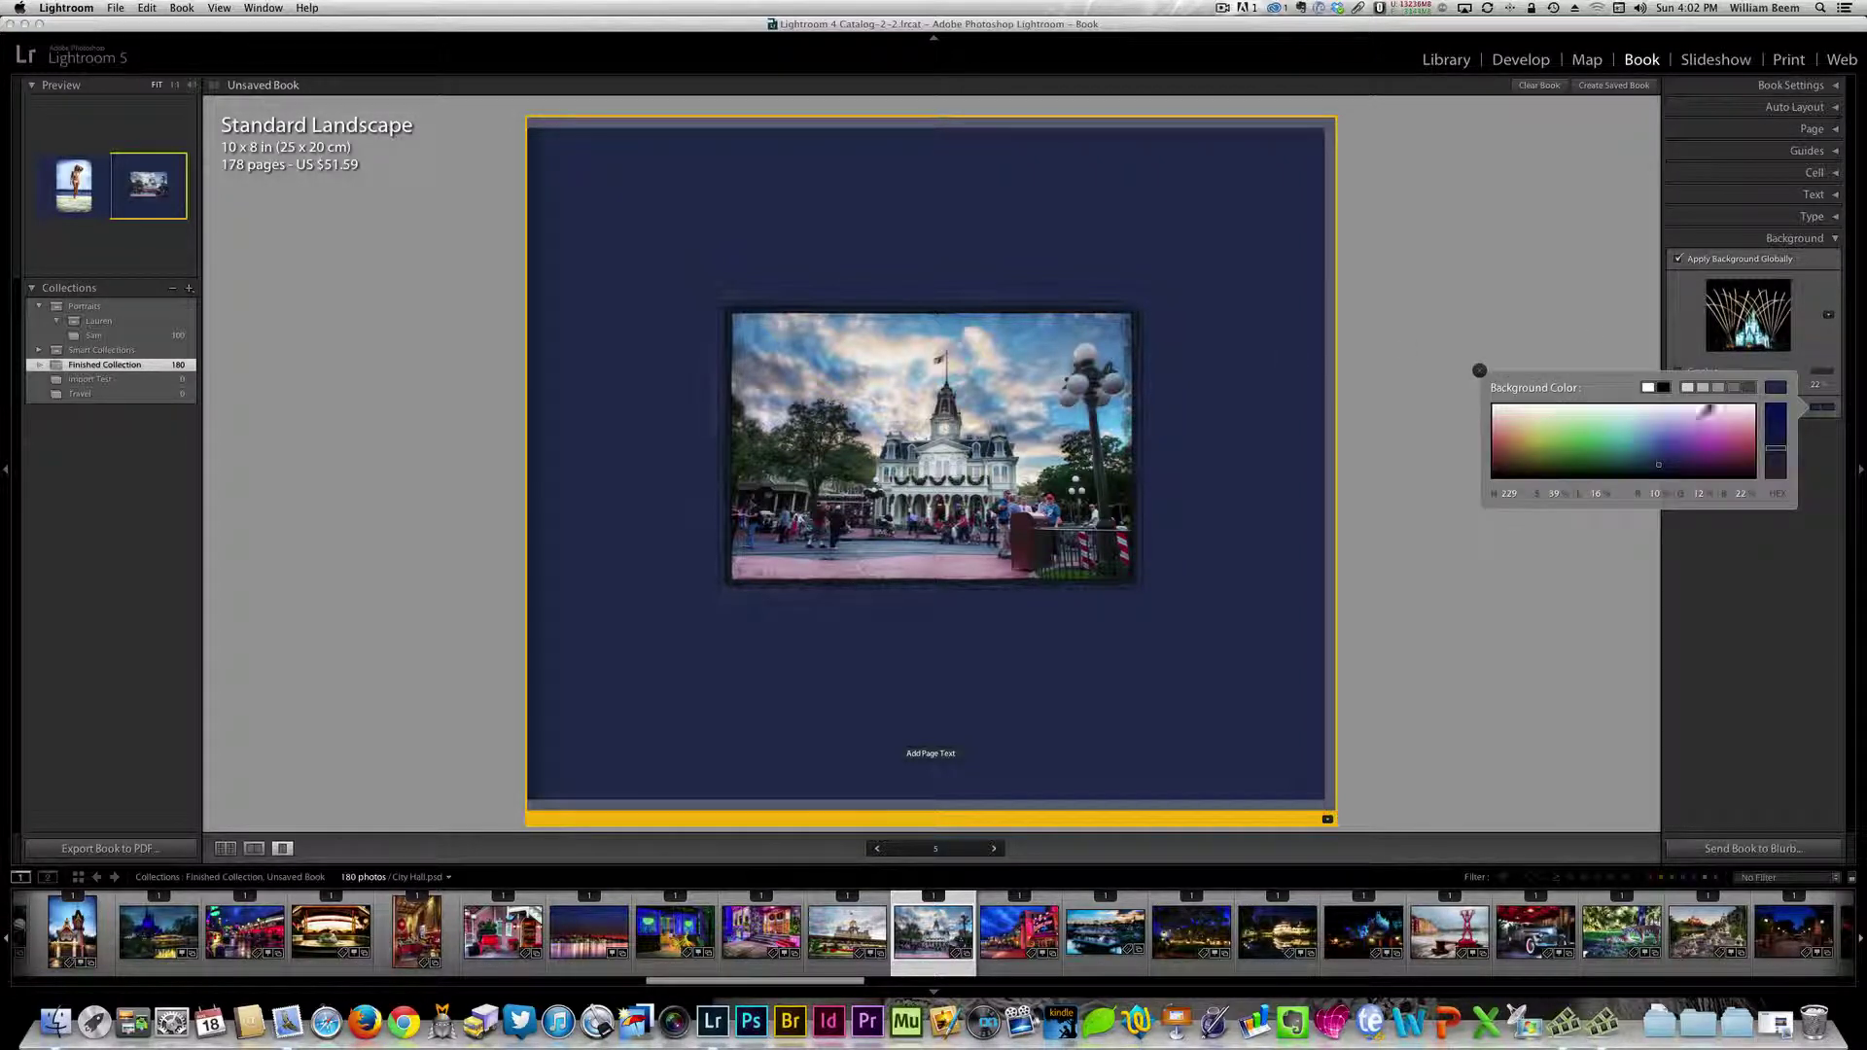
pyautogui.click(1647, 387)
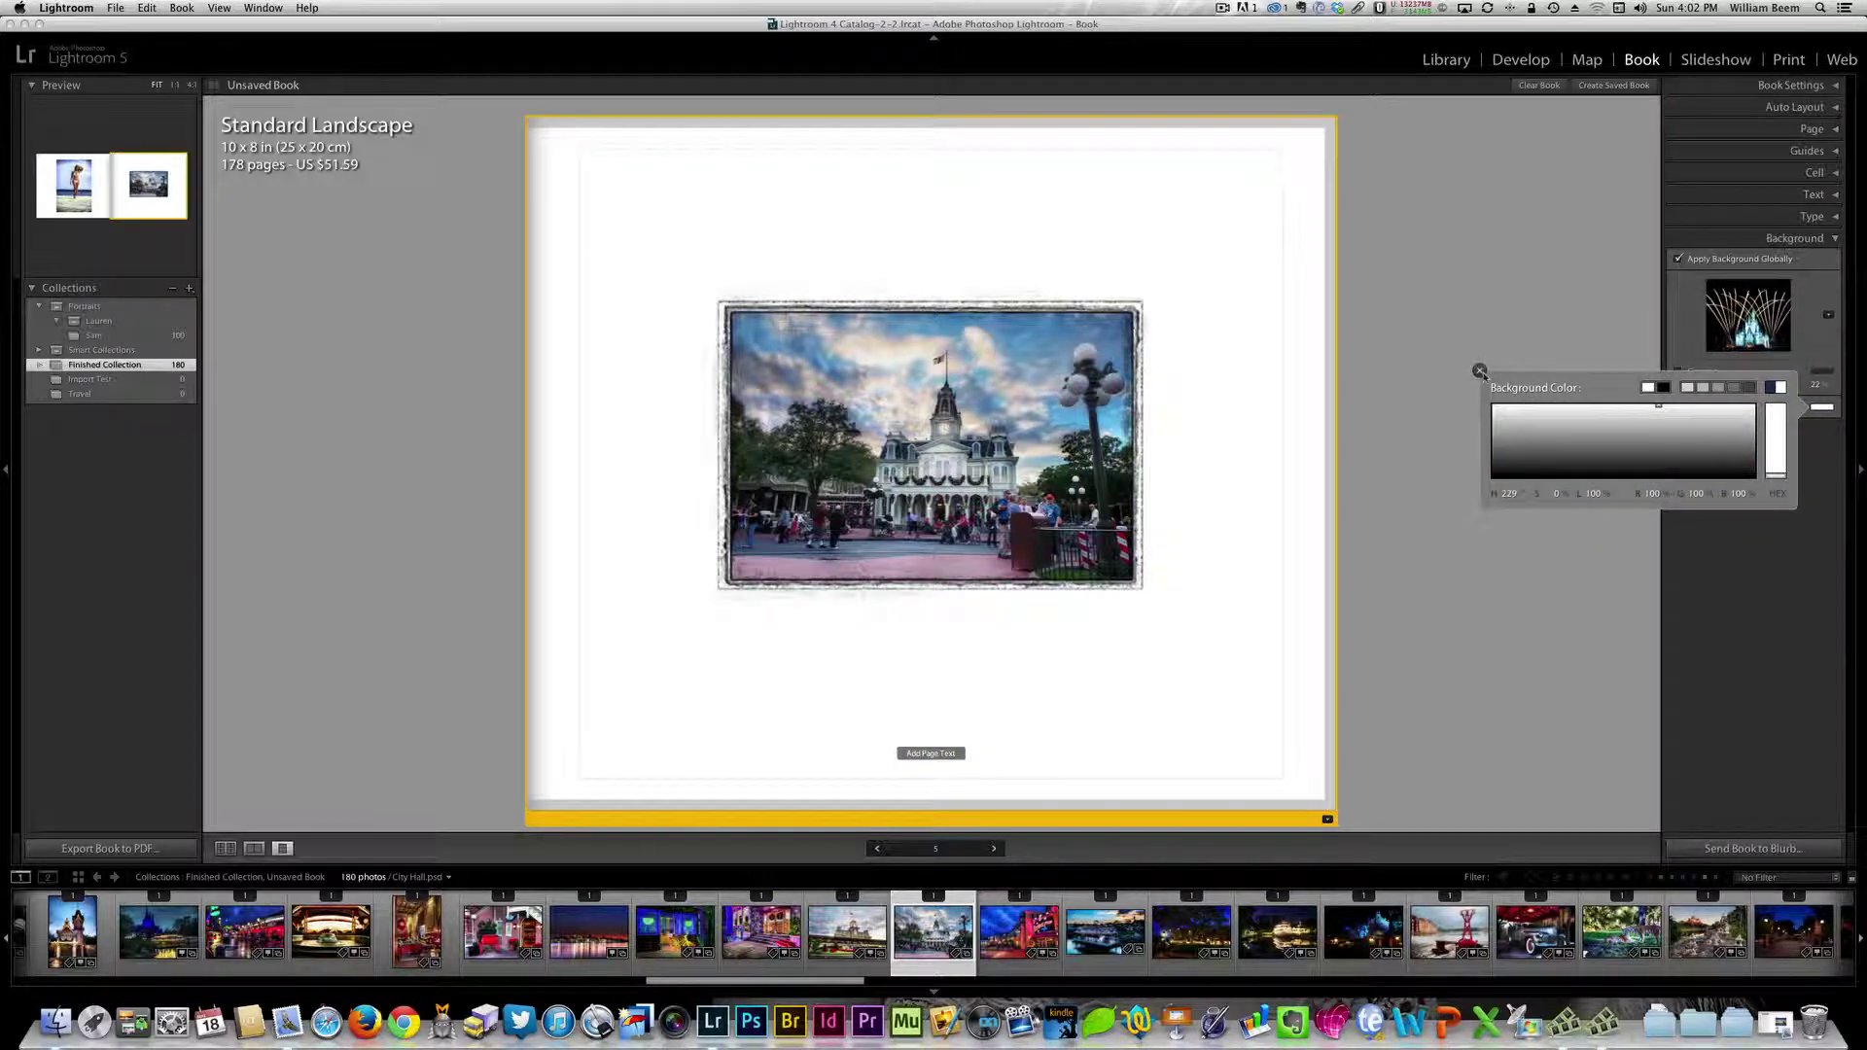
pyautogui.click(1479, 371)
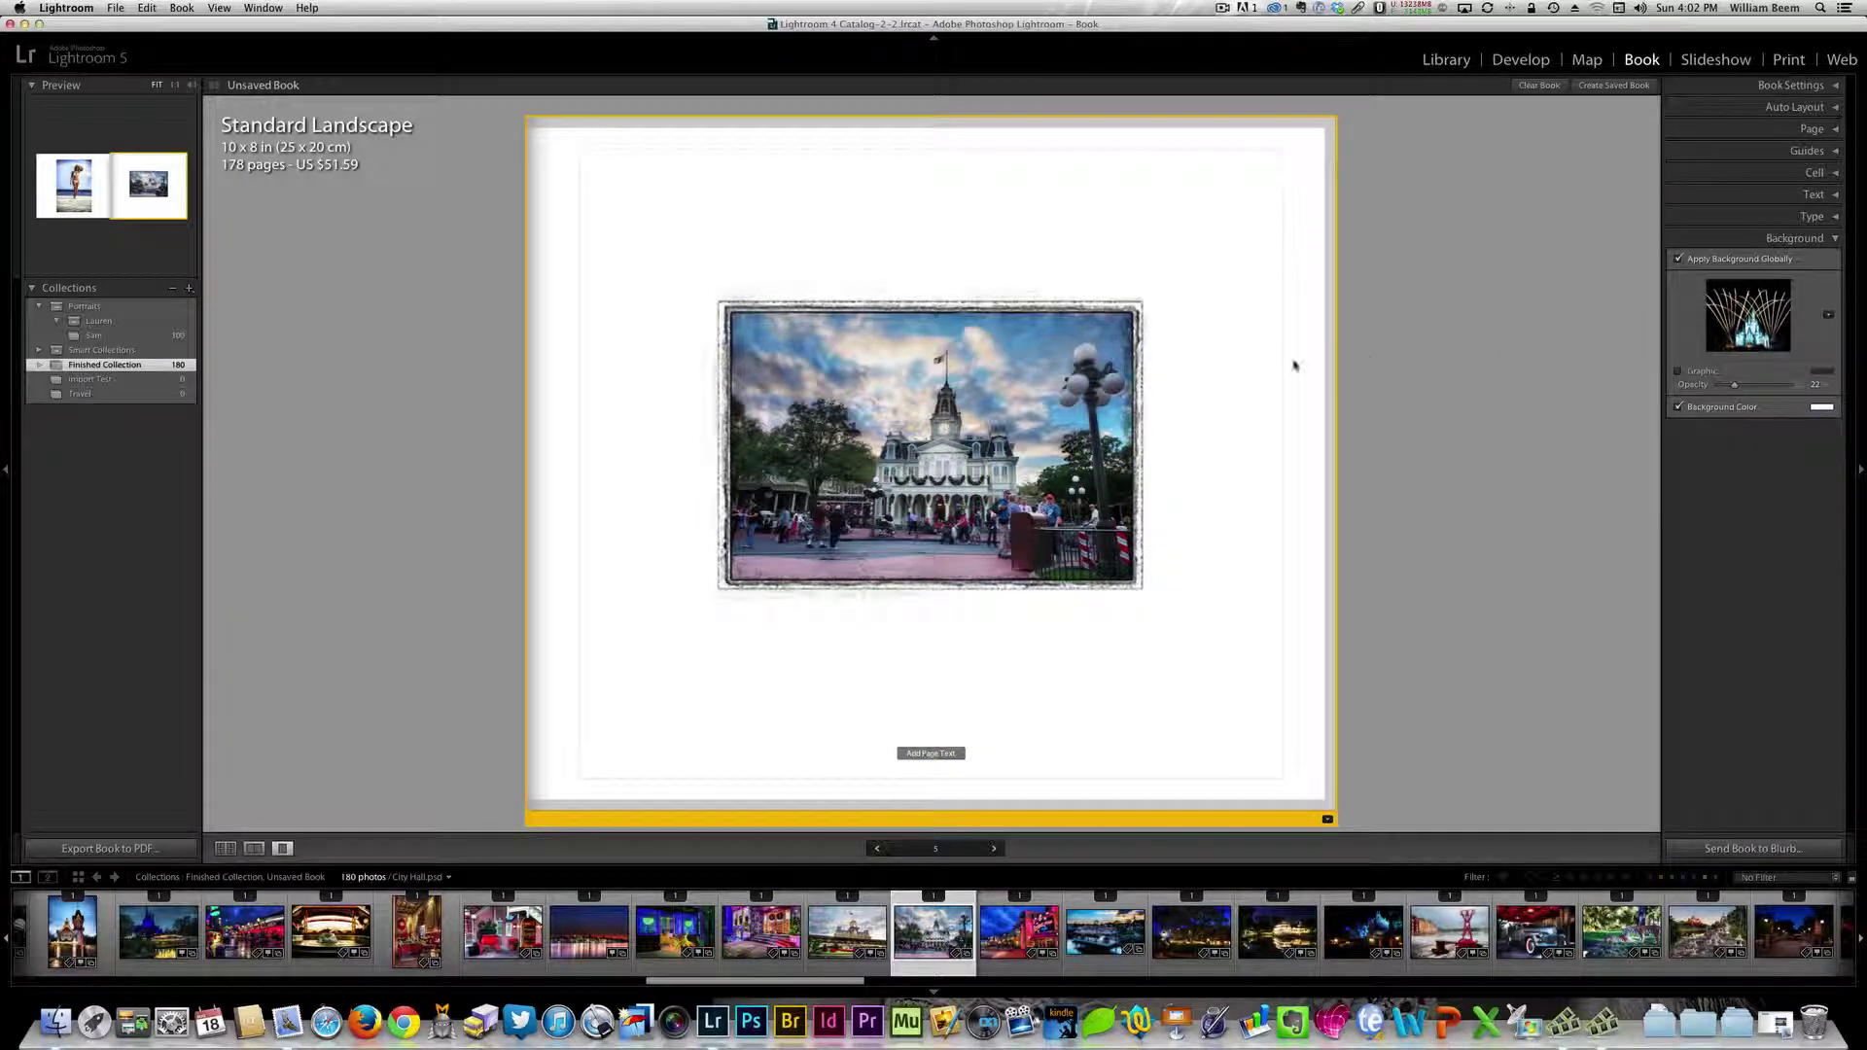
# - Return to page 4, turn off global background application, and re-enable the page's fireworks background graphic
pyautogui.press('Left')
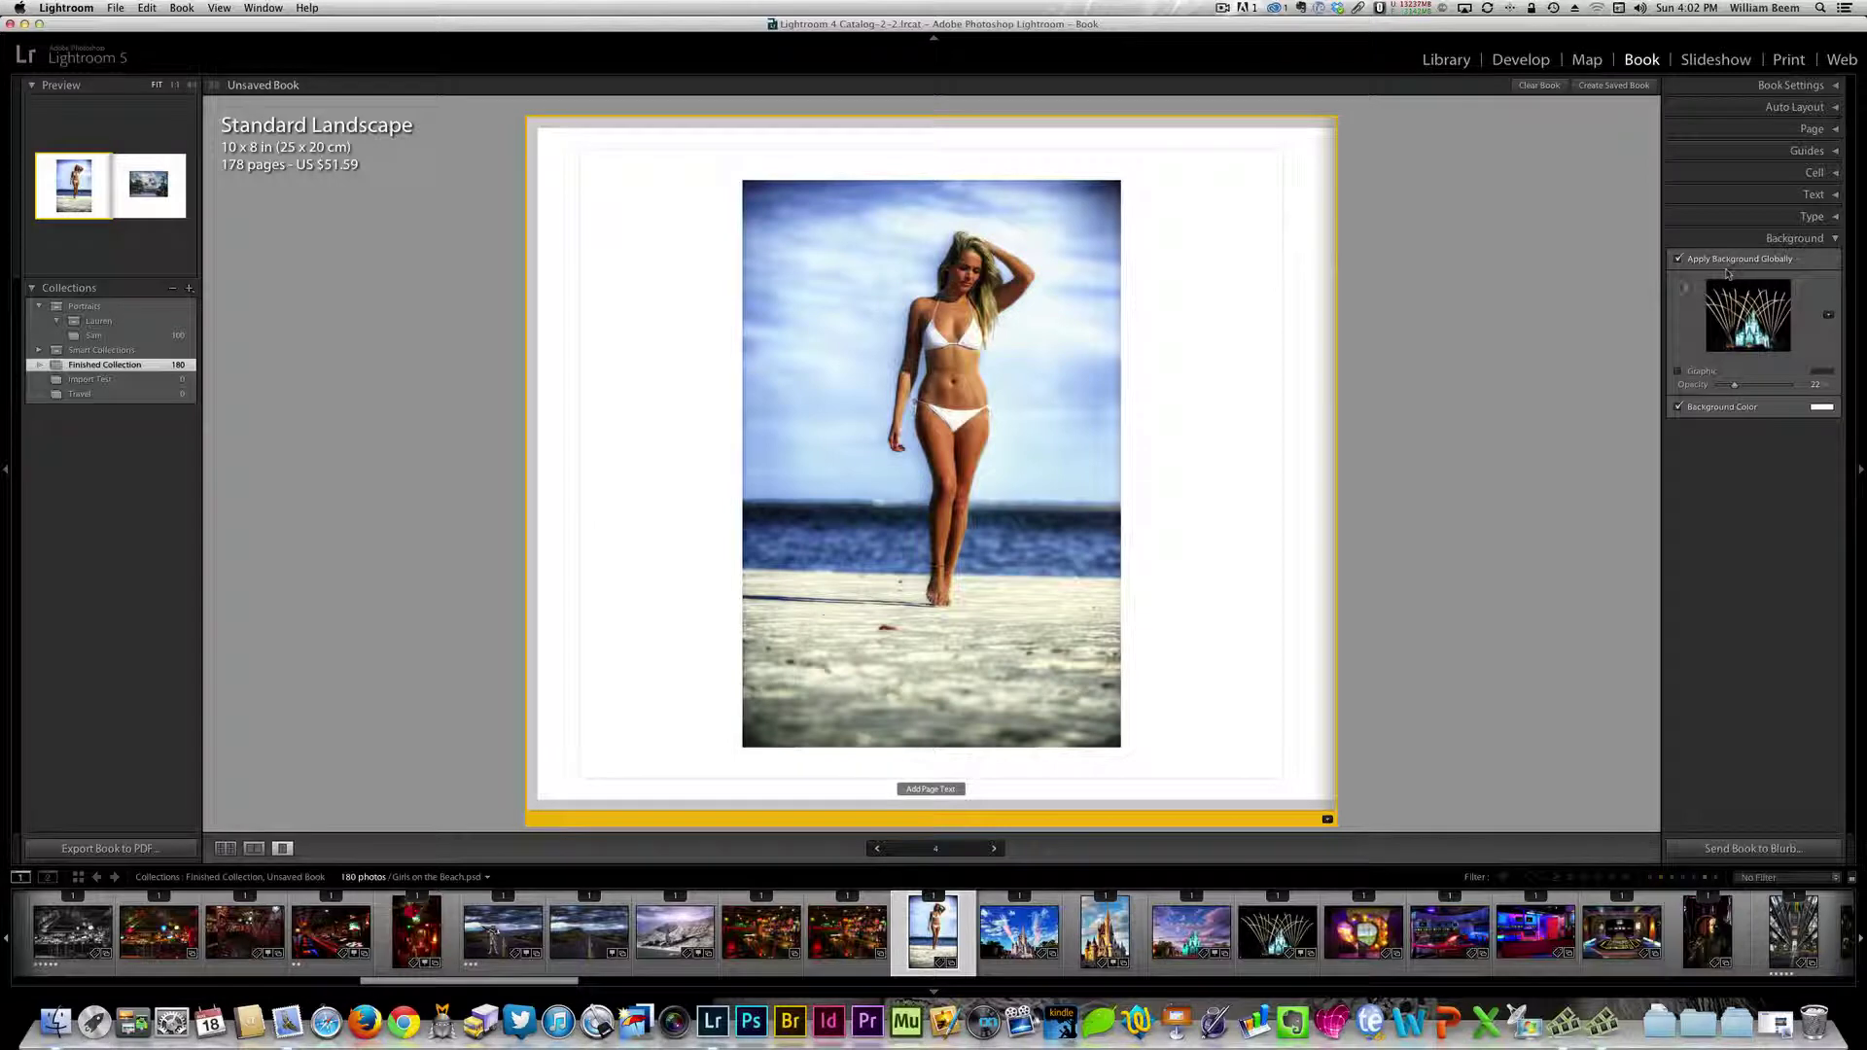
pyautogui.click(1678, 259)
pyautogui.click(1678, 372)
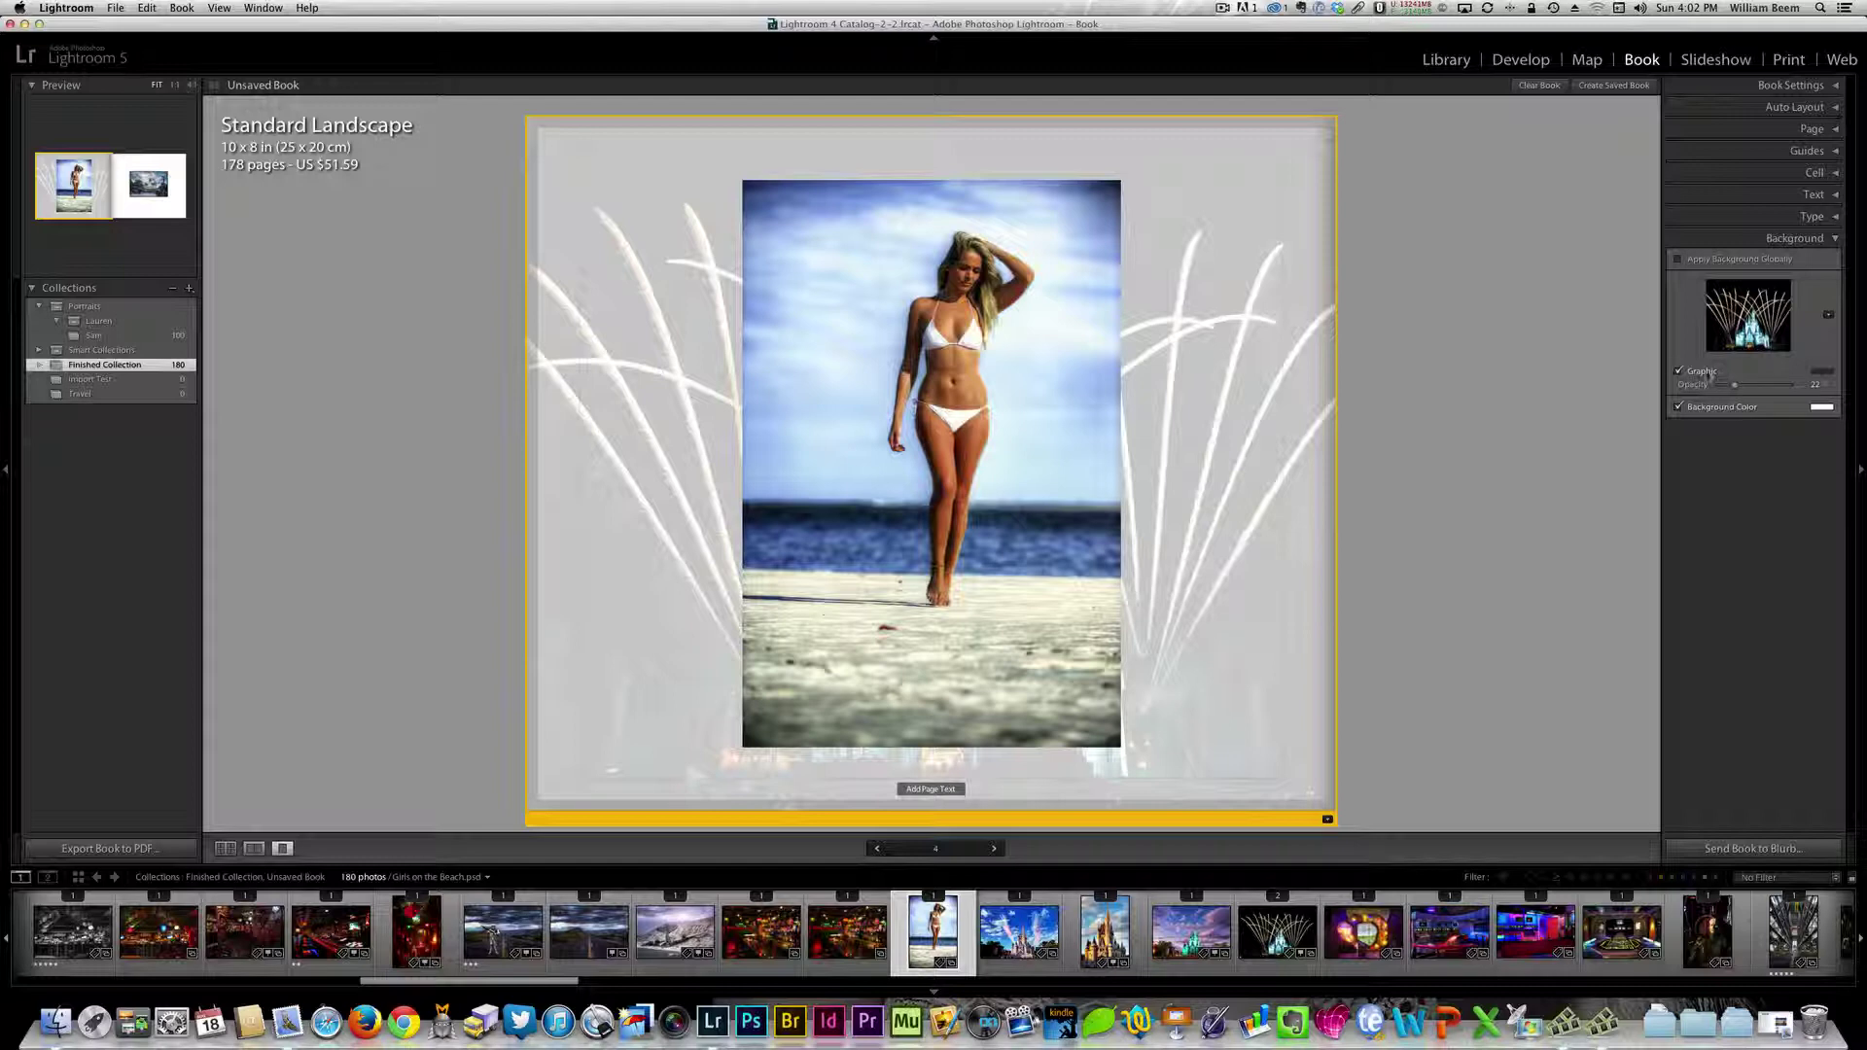
# - Replace page 4's fireworks background with the framed map graphic from the Travel category, and compare the page with page 5
pyautogui.click(1723, 340)
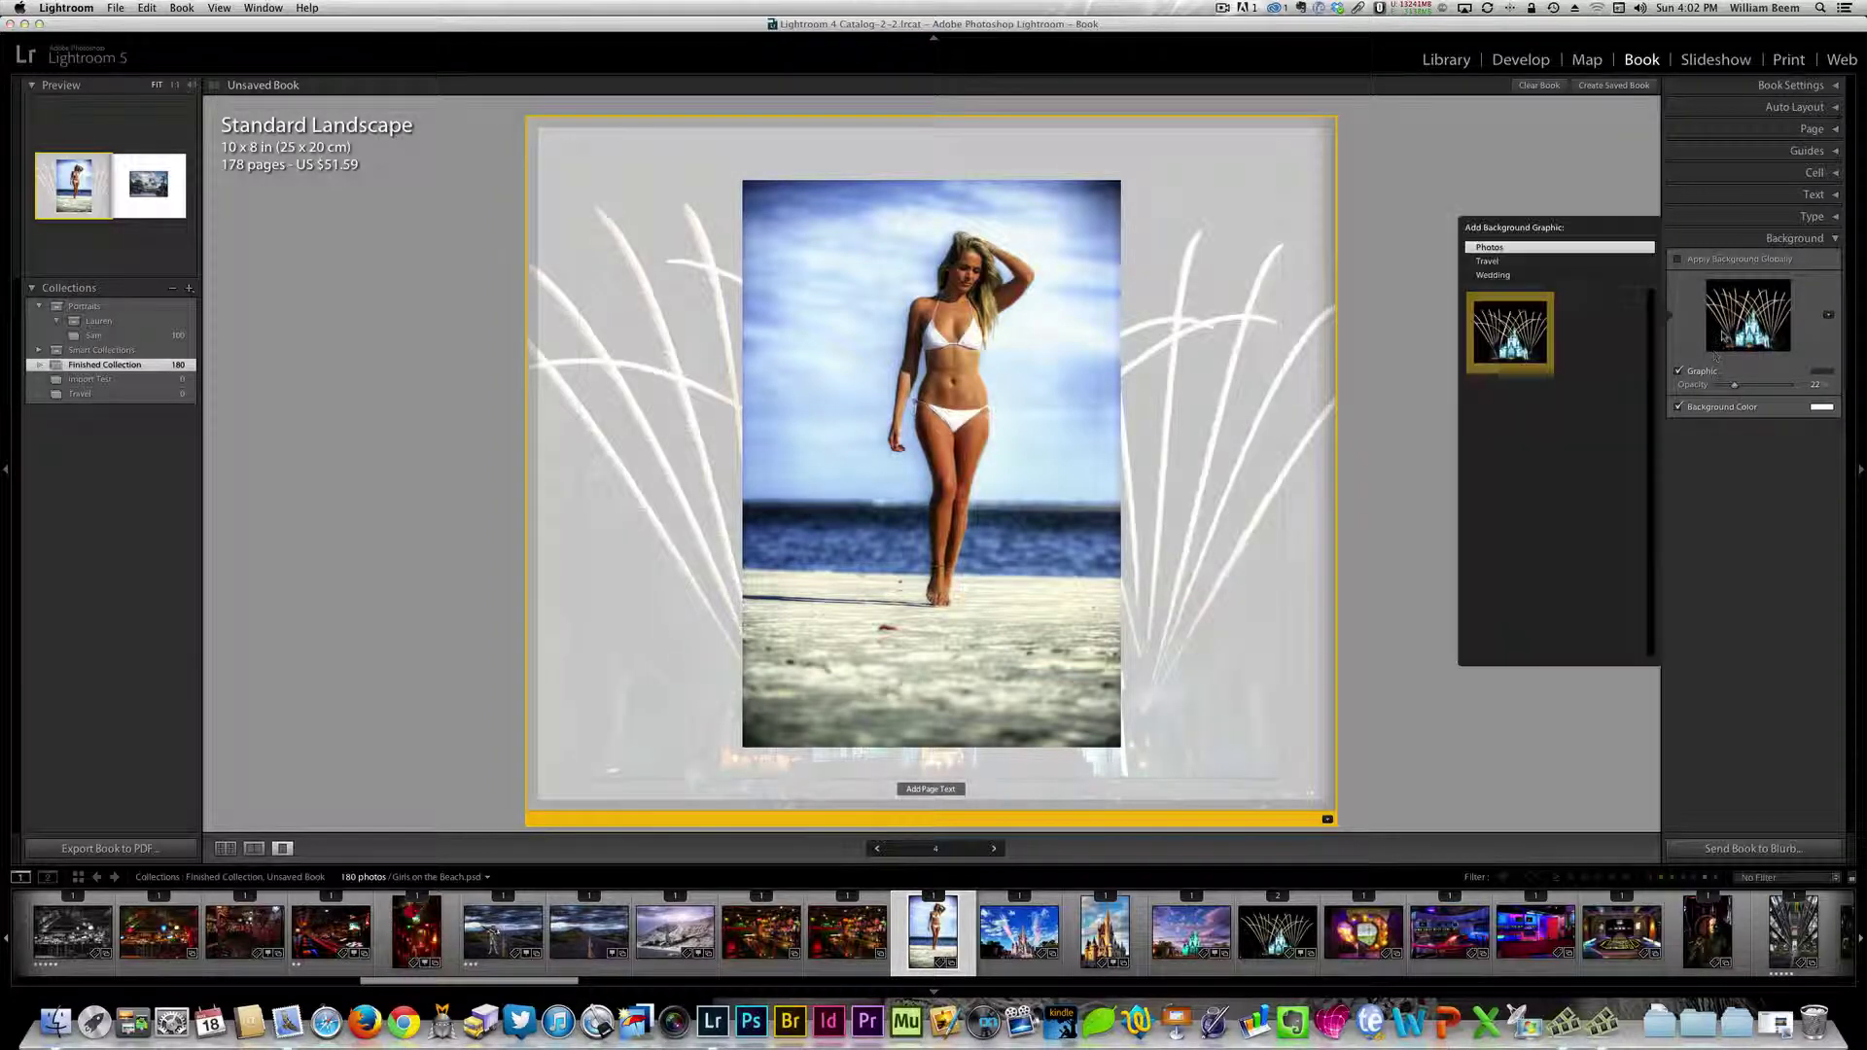
pyautogui.click(1726, 336)
pyautogui.click(1727, 335)
pyautogui.click(1487, 261)
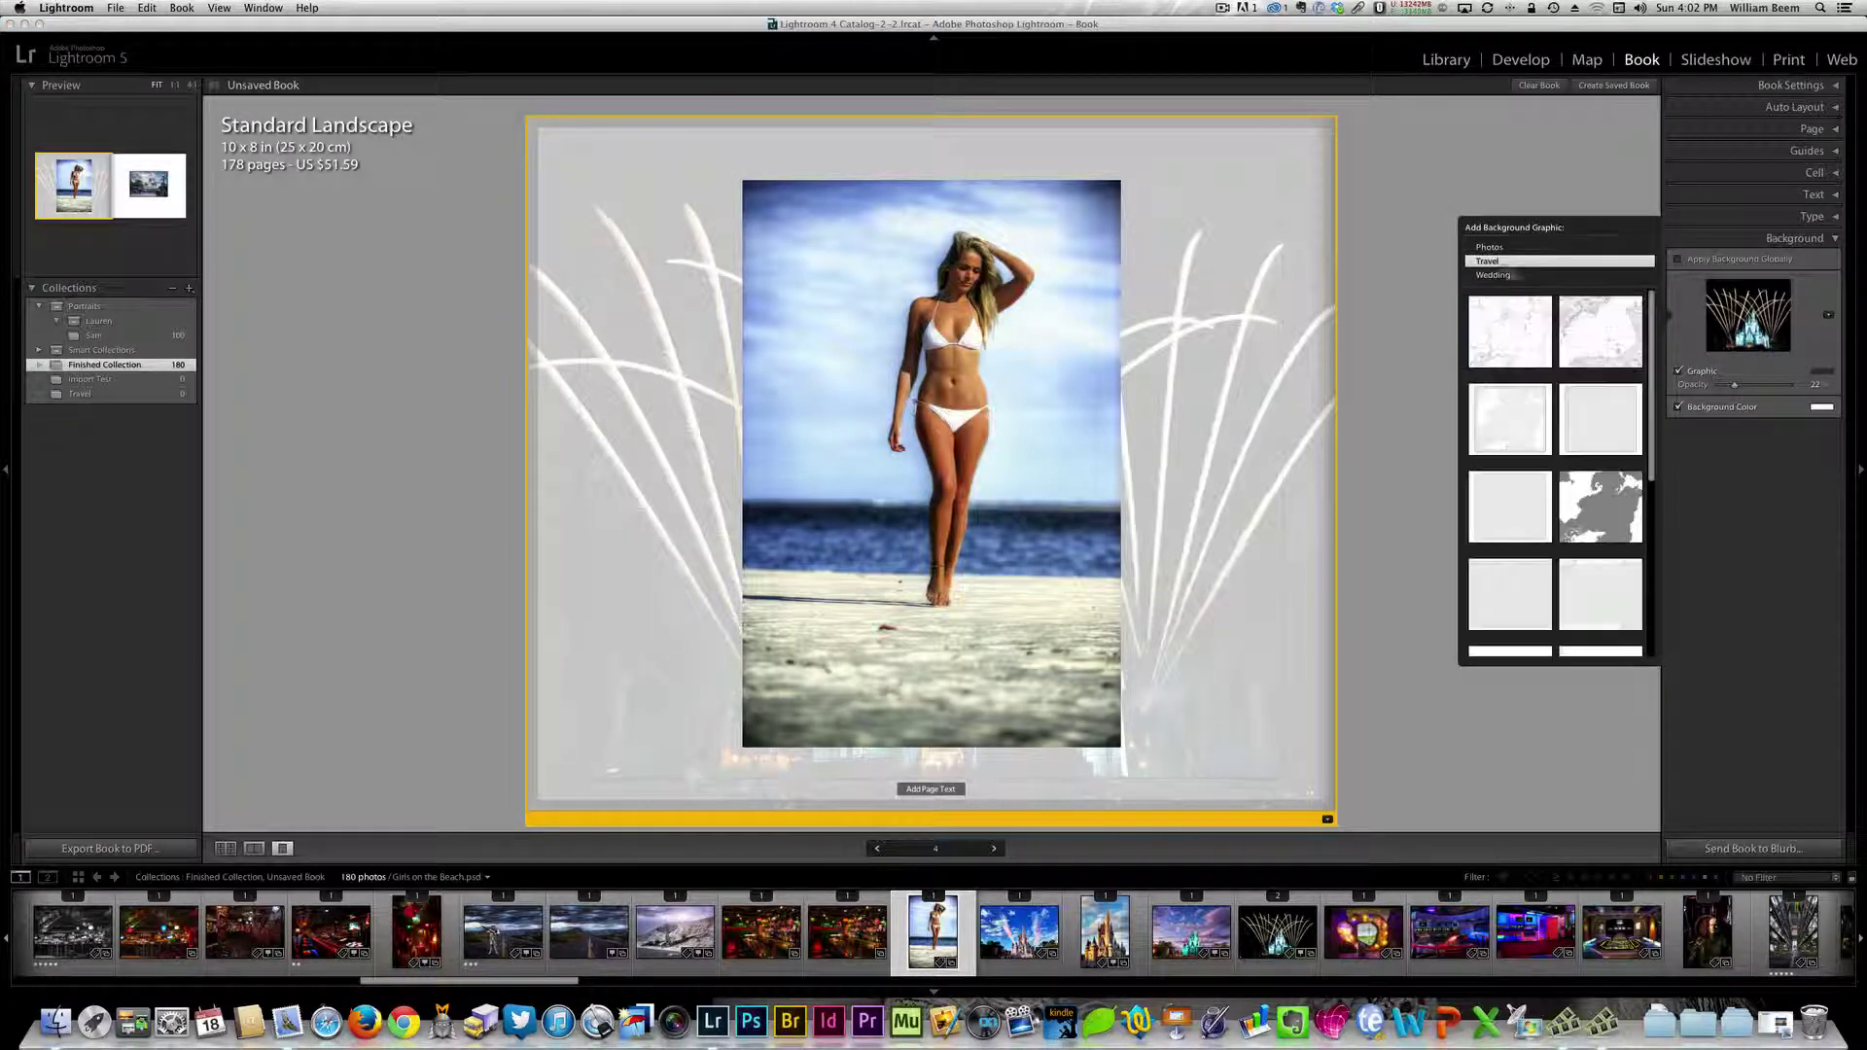
pyautogui.click(1525, 426)
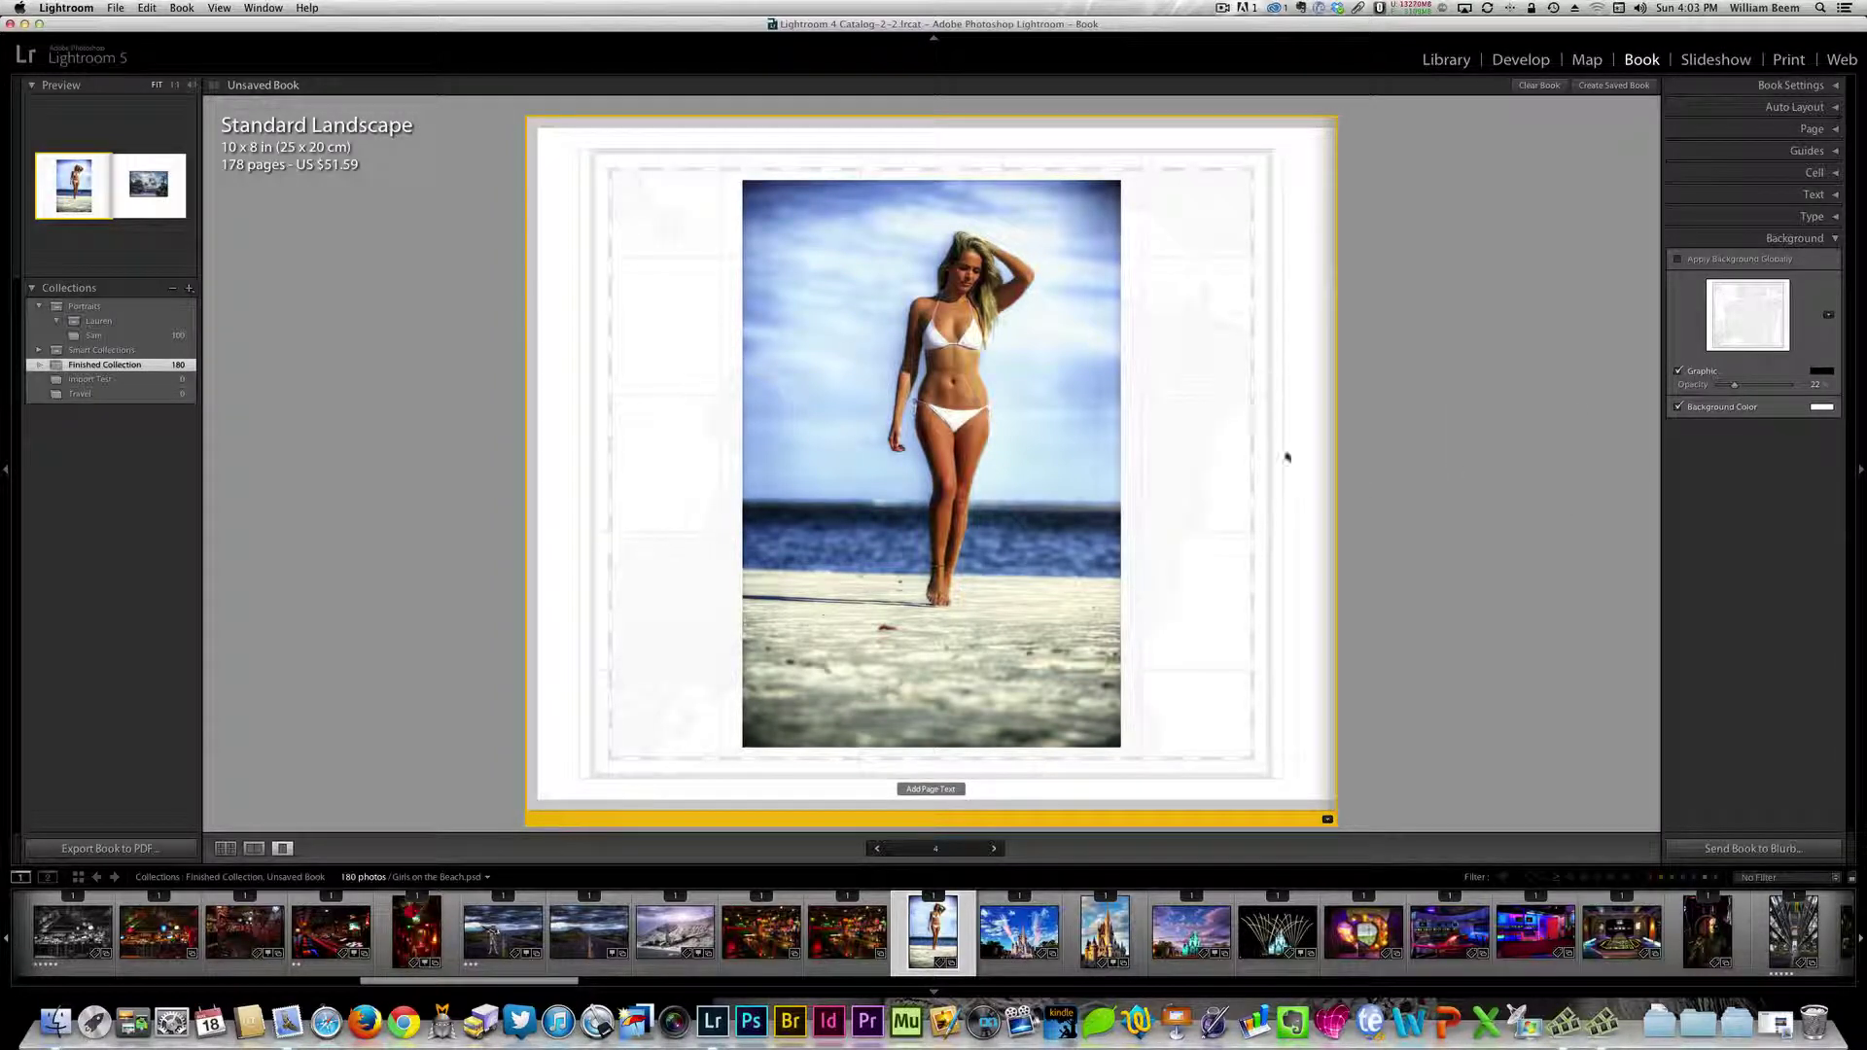
pyautogui.press('Right')
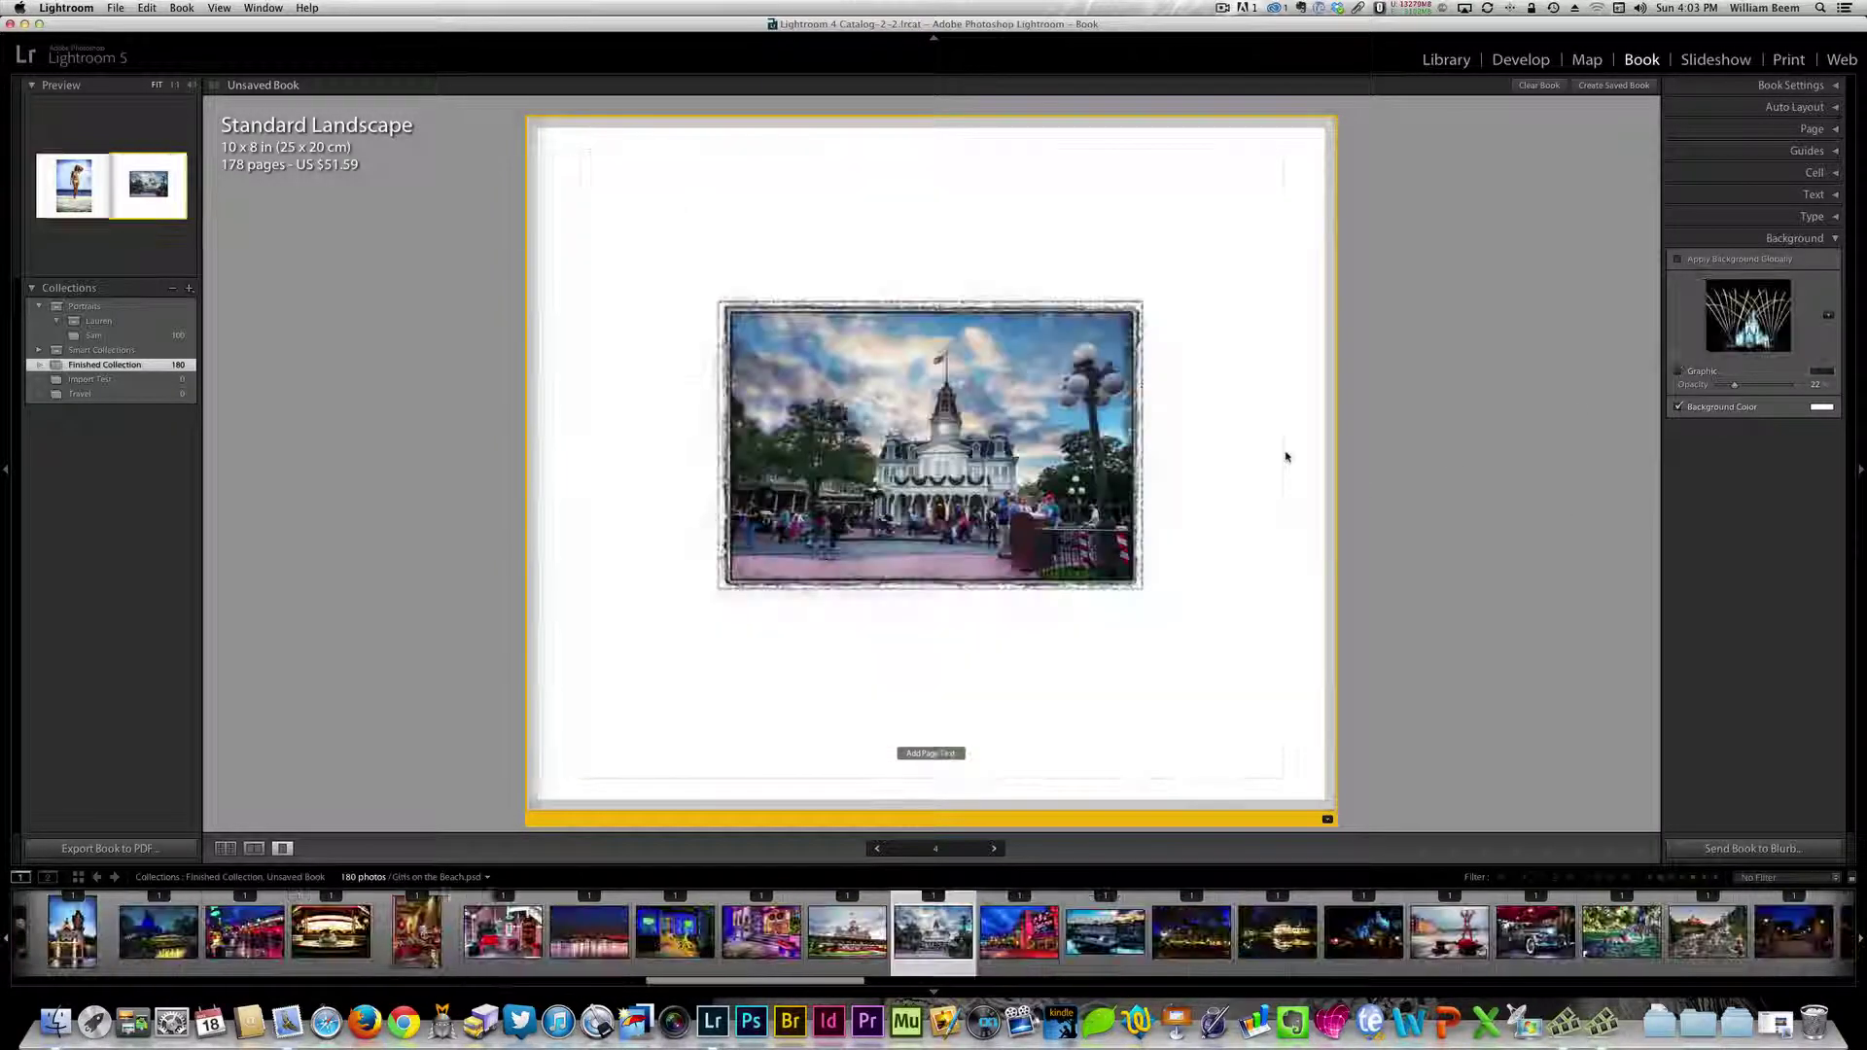
pyautogui.press('Left')
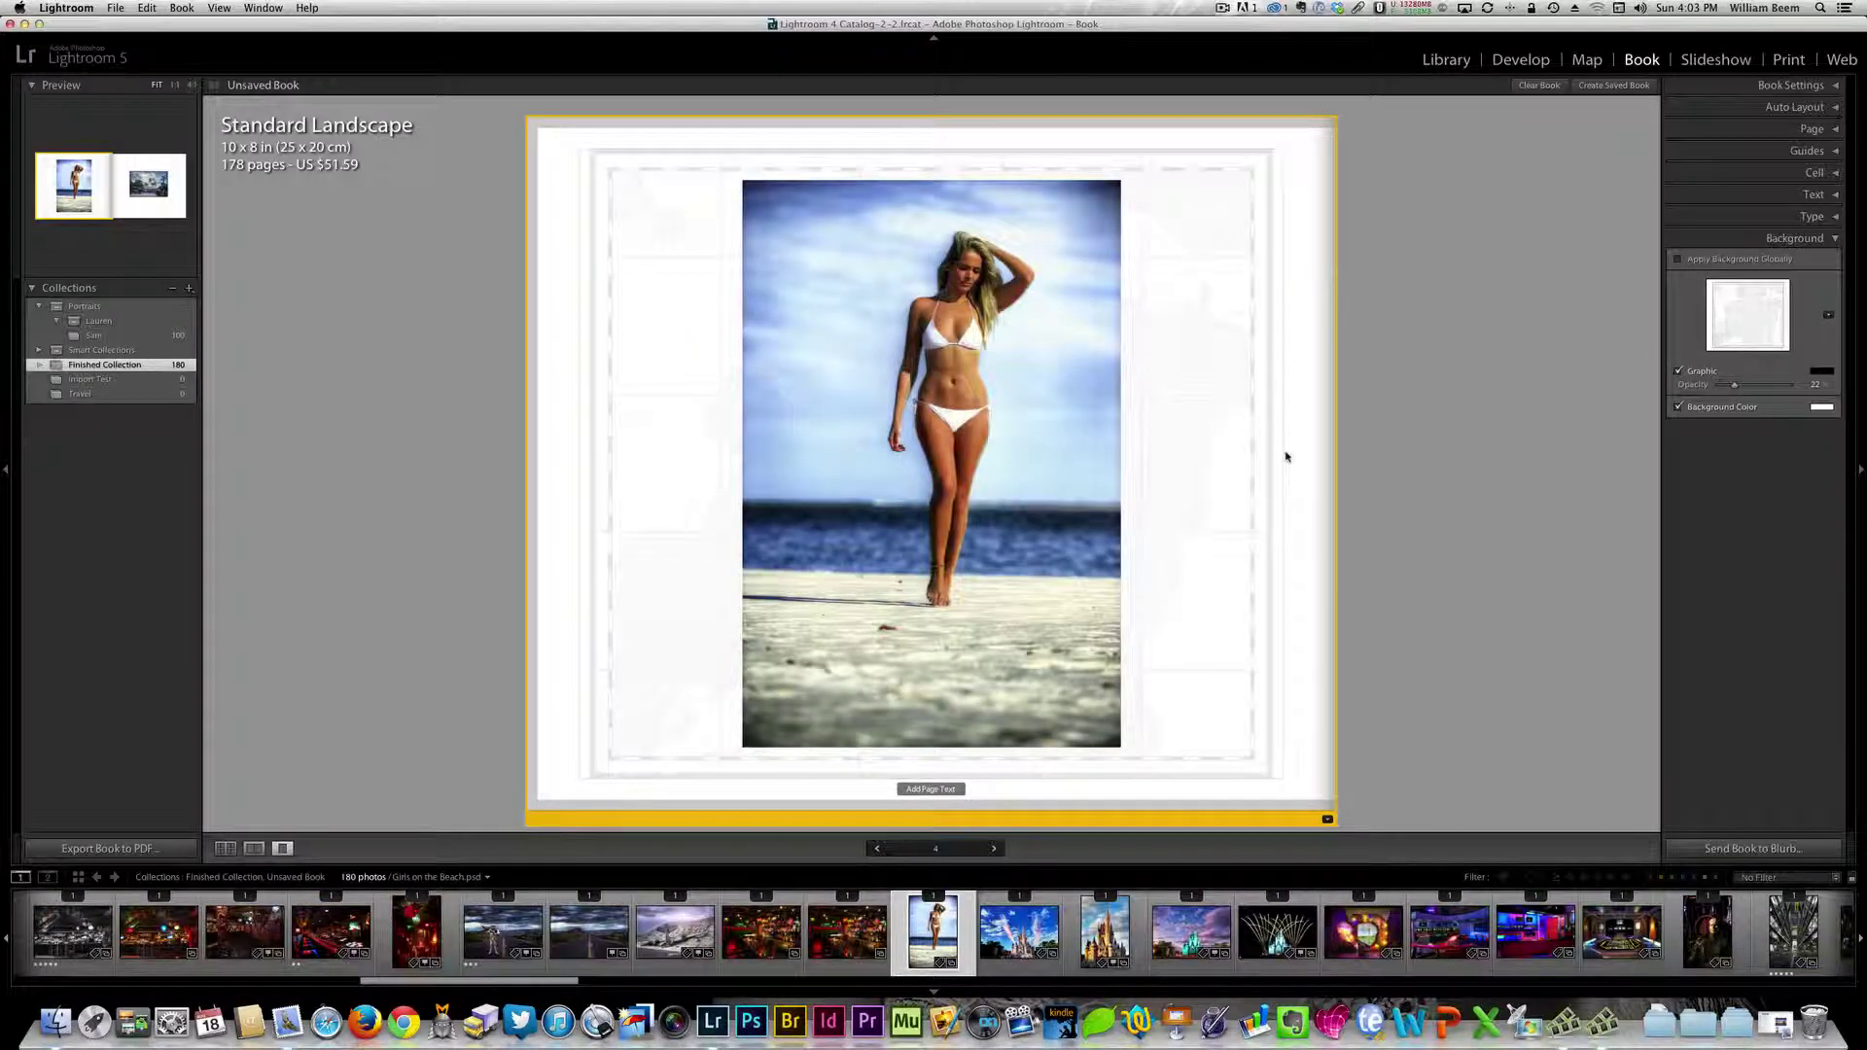